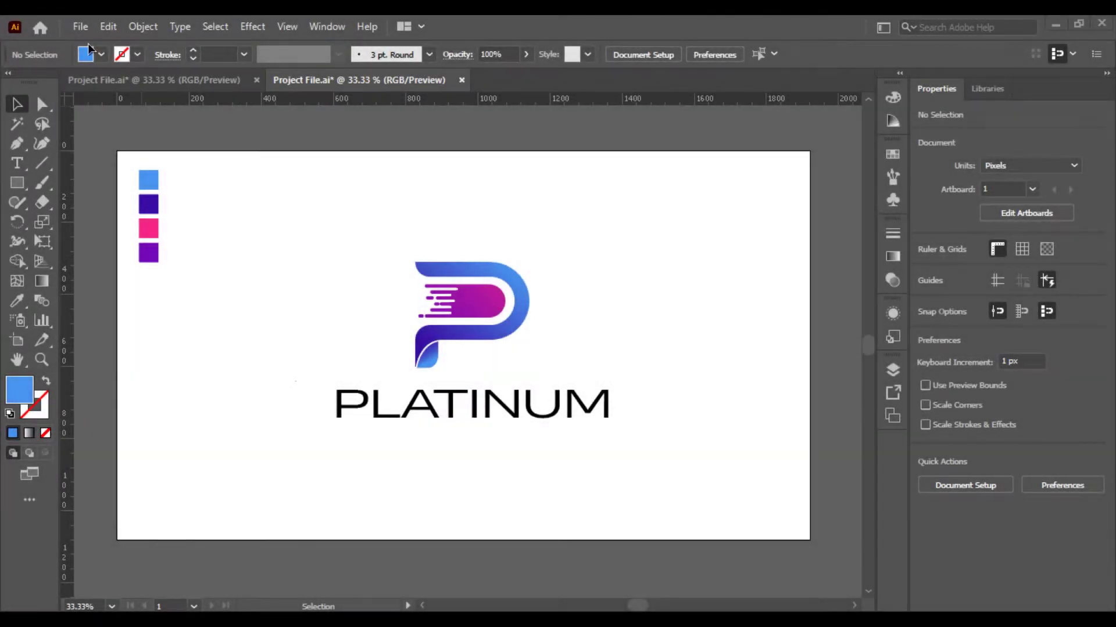
Step: Create a new 1920 × 1080 px Web-Large document named 'P Letter Logo Design'
{"action": "left_click", "coordinate": [79, 27]}
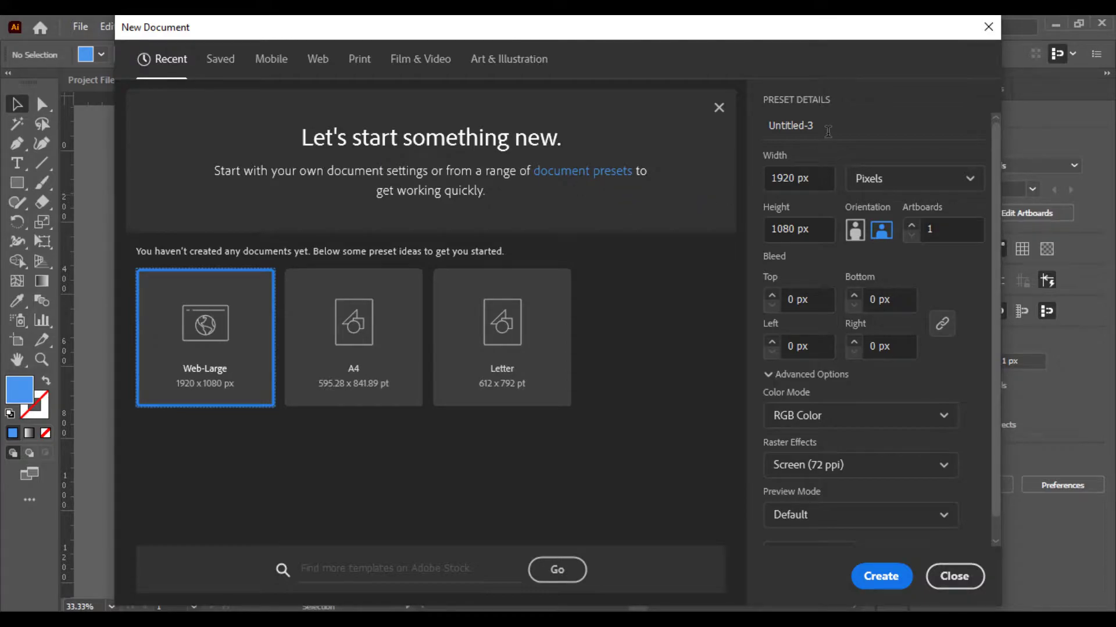
{"action": "left_click", "coordinate": [779, 124]}
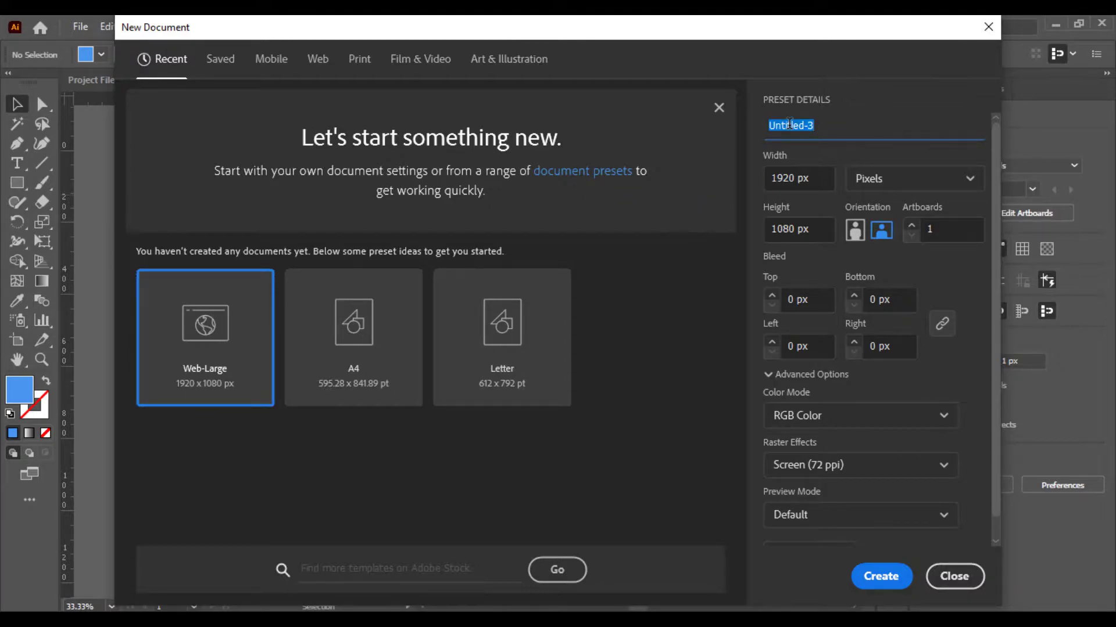
{"action": "type", "text": "P Letter Logo Design"}
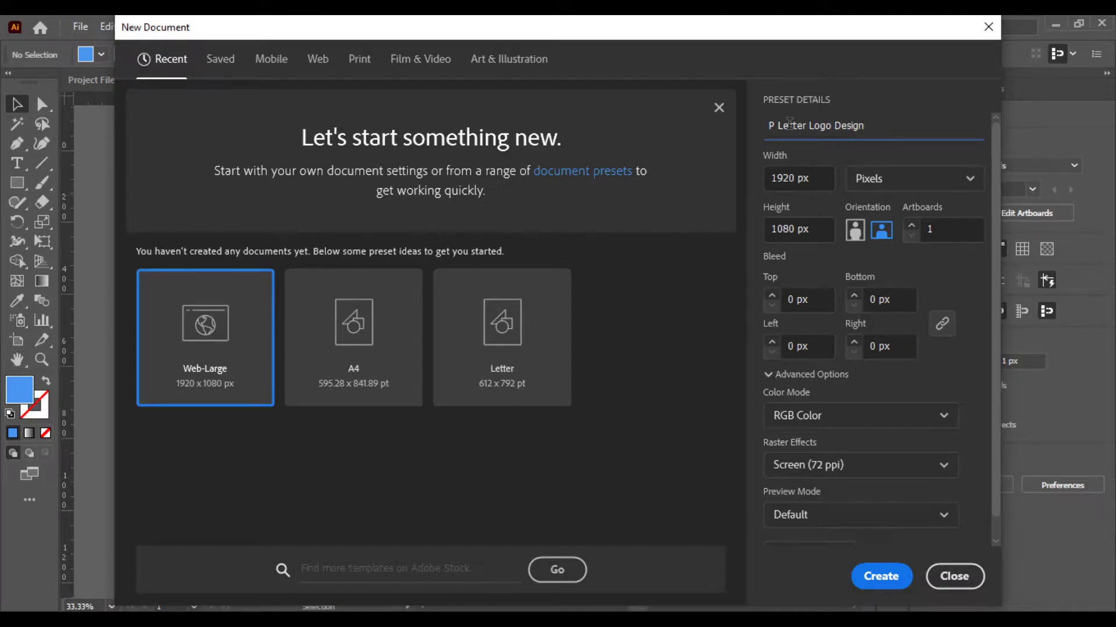
{"action": "key", "text": "Return"}
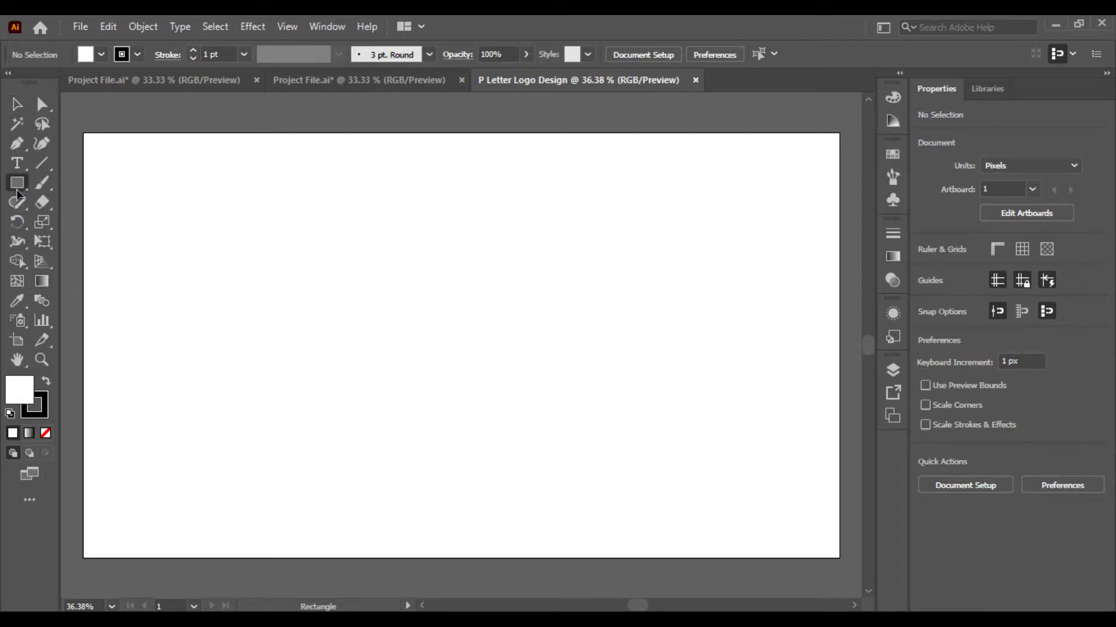
Step: Draw a wide rounded rectangle with a 100 pt black stroke and no fill
{"action": "left_click_drag", "start_coordinate": [16, 182], "coordinate": [116, 202]}
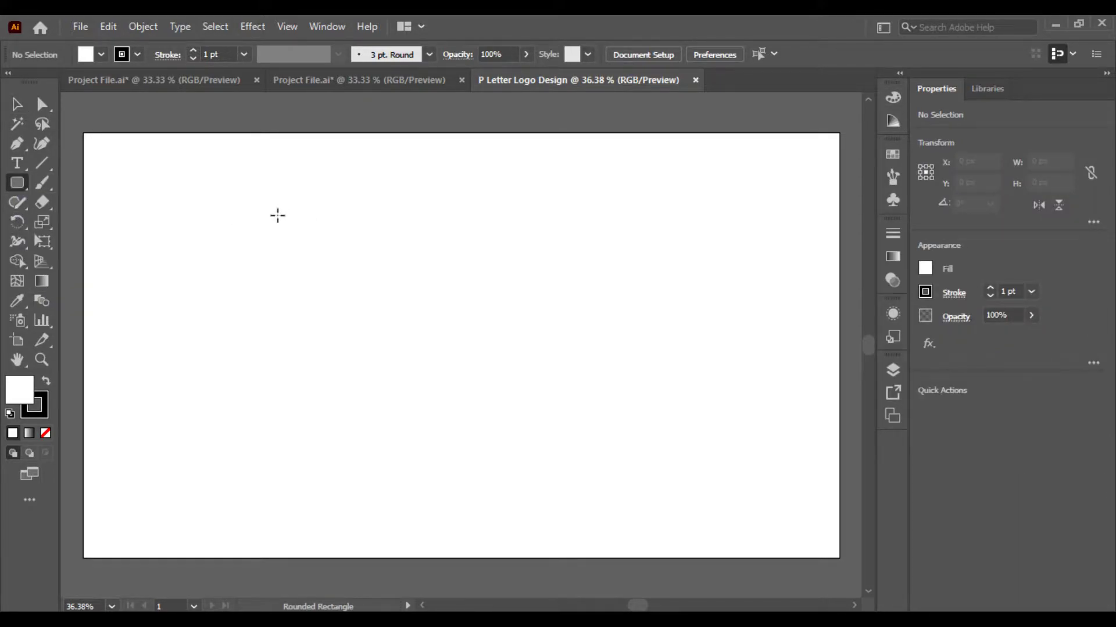
{"action": "left_click_drag", "start_coordinate": [277, 216], "coordinate": [662, 376]}
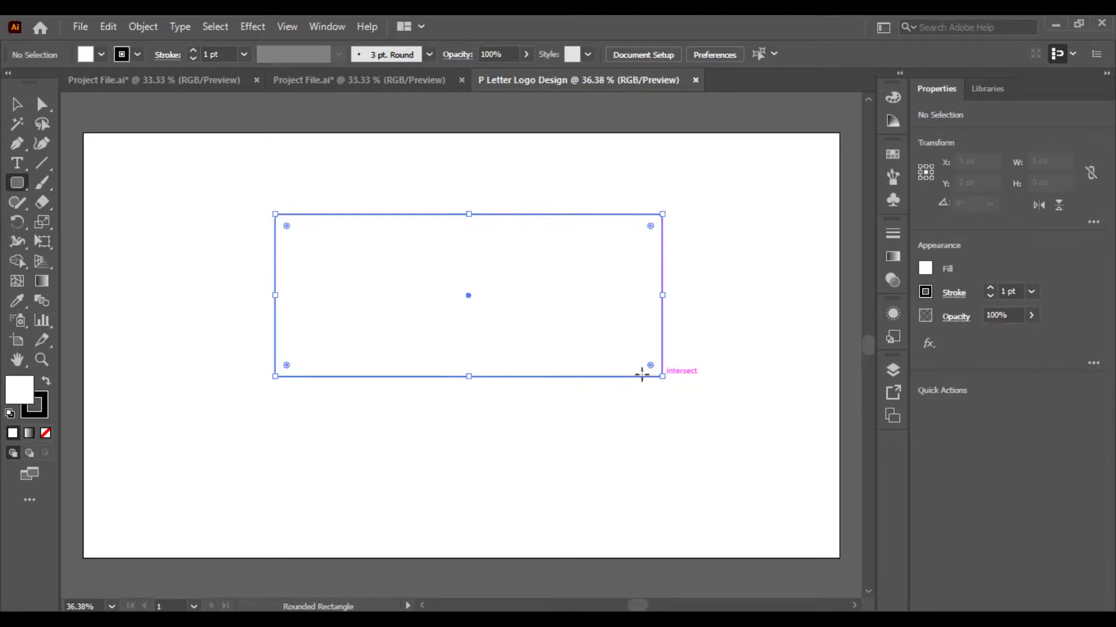
{"action": "left_click", "coordinate": [244, 54]}
{"action": "left_click", "coordinate": [262, 450]}
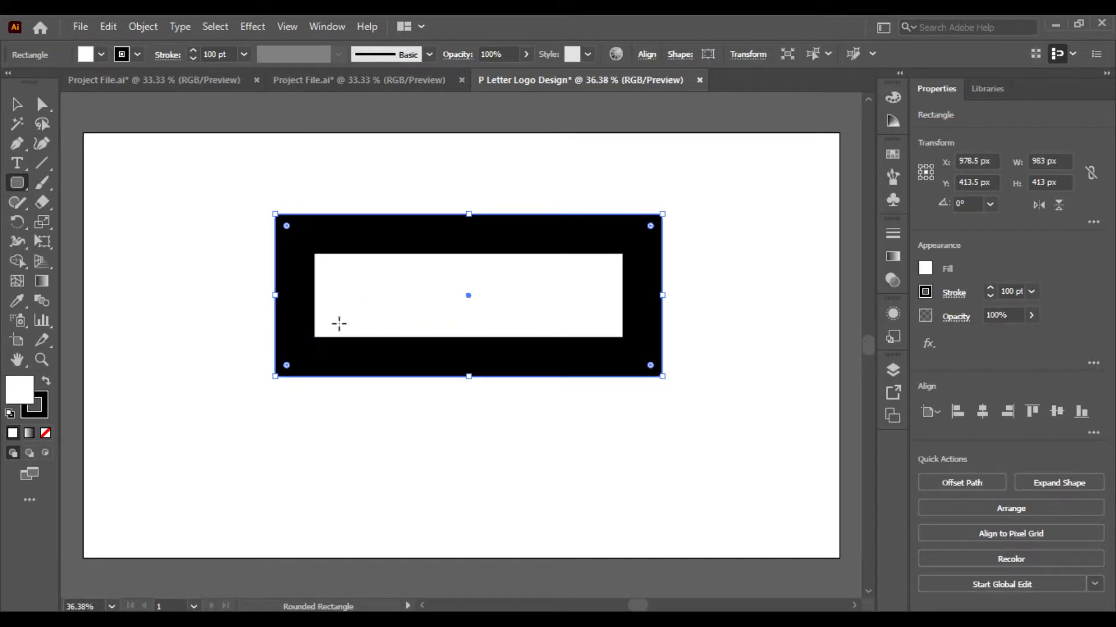
{"action": "left_click", "coordinate": [121, 58]}
{"action": "left_click", "coordinate": [84, 54]}
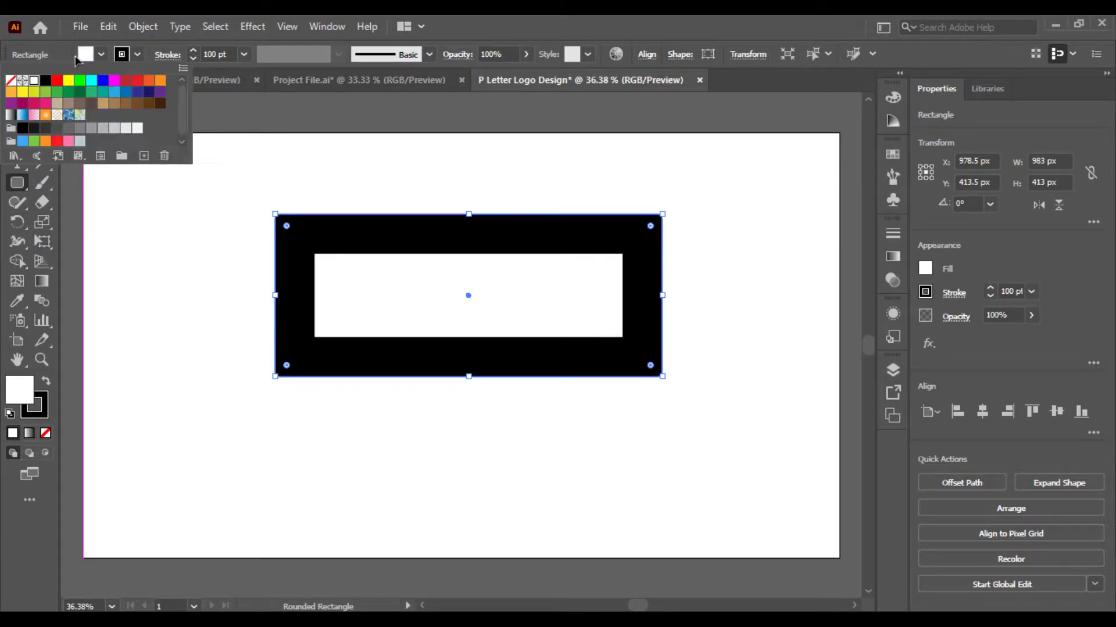
{"action": "left_click", "coordinate": [11, 84]}
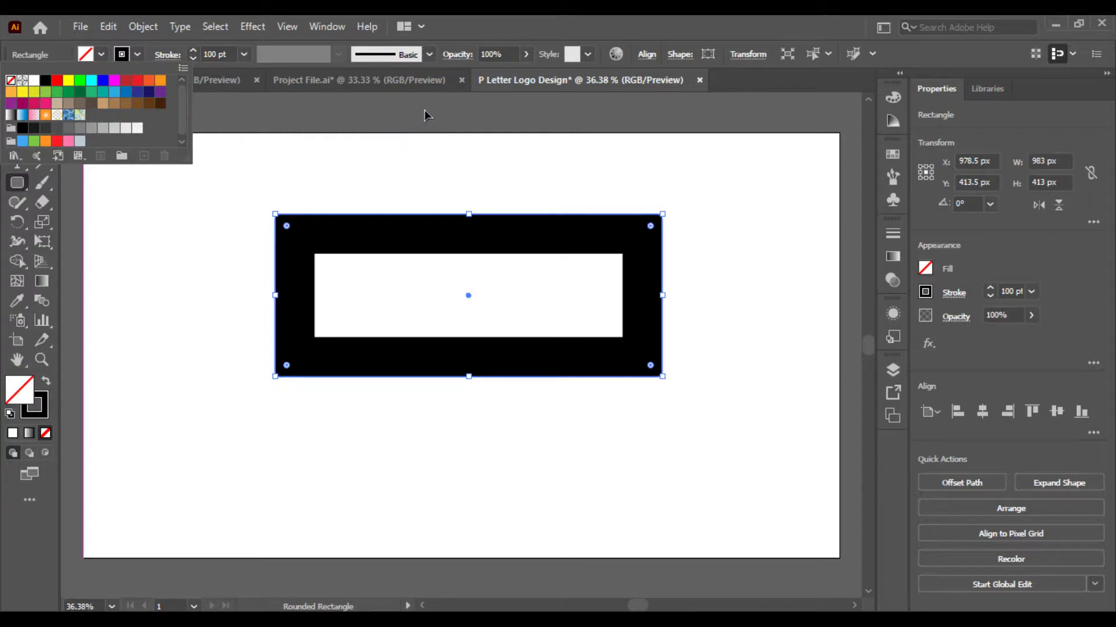
{"action": "left_click", "coordinate": [461, 108]}
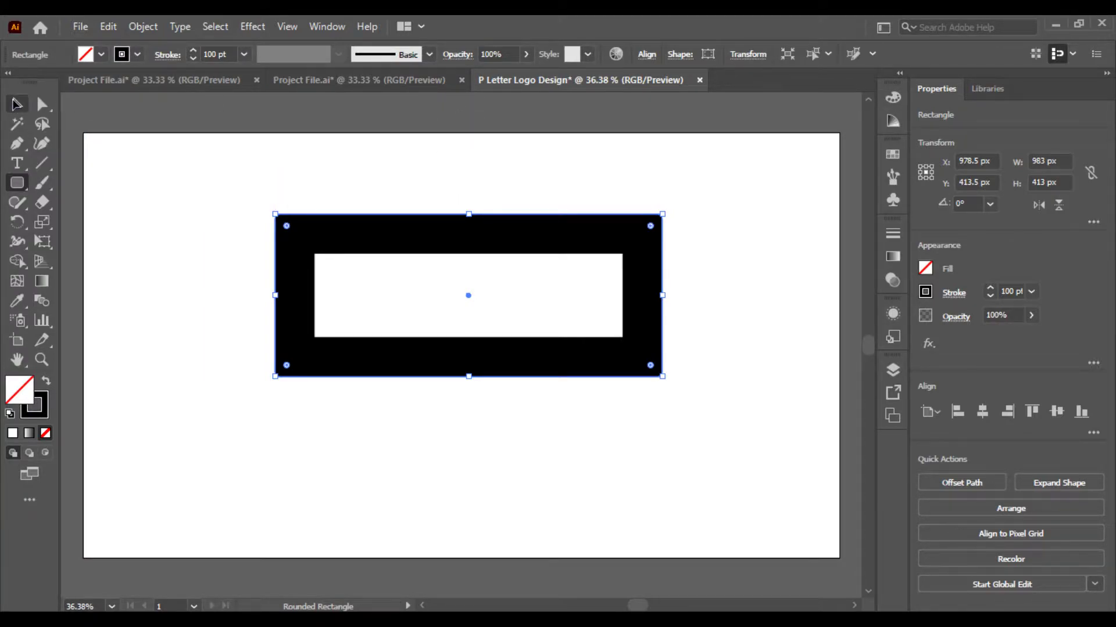
Step: Drag the corner widgets to fully round the rectangle into a pill shape
{"action": "left_click", "coordinate": [41, 104]}
{"action": "left_click_drag", "start_coordinate": [251, 184], "coordinate": [587, 383]}
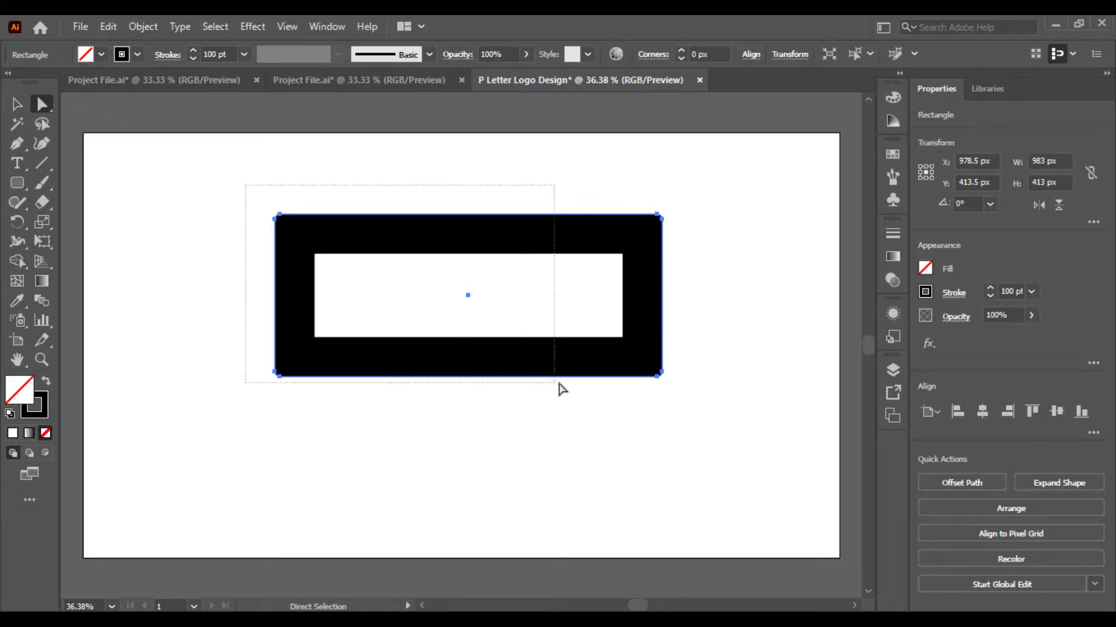
{"action": "left_click_drag", "start_coordinate": [650, 226], "coordinate": [493, 248]}
{"action": "left_click", "coordinate": [244, 204]}
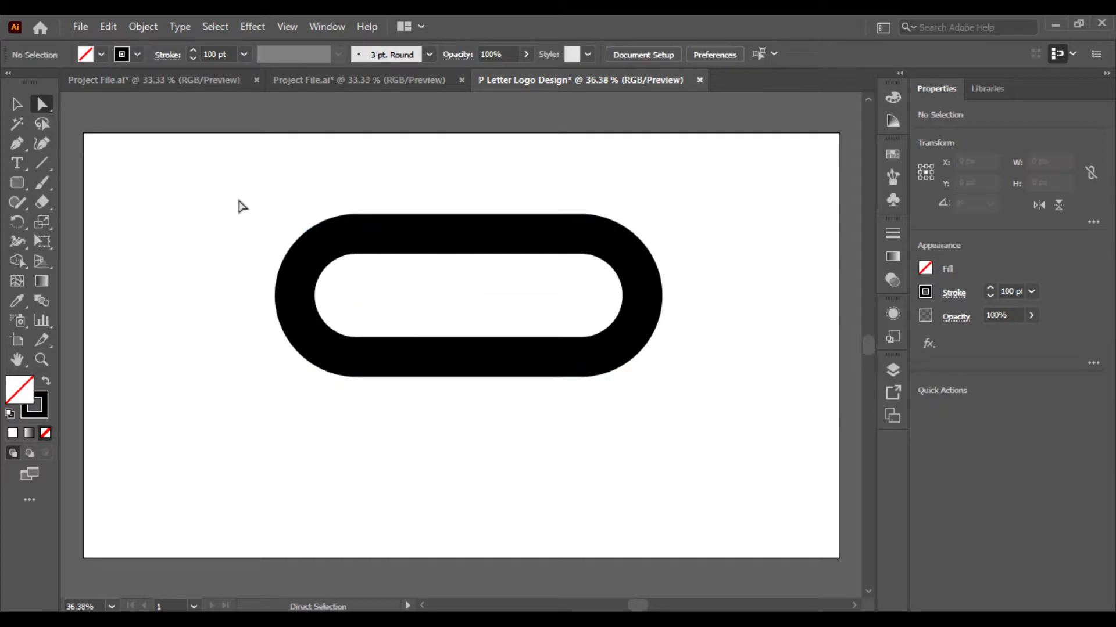
{"action": "mouse_move", "coordinate": [240, 203]}
{"action": "left_mouse_down"}
{"action": "mouse_move", "coordinate": [585, 424]}
{"action": "mouse_move", "coordinate": [505, 401]}
{"action": "left_mouse_up"}
Step: Add anchor points at the pill's top centre and bottom centre
{"action": "key", "text": "ctrl+0"}
{"action": "key", "text": "ctrl+equal"}
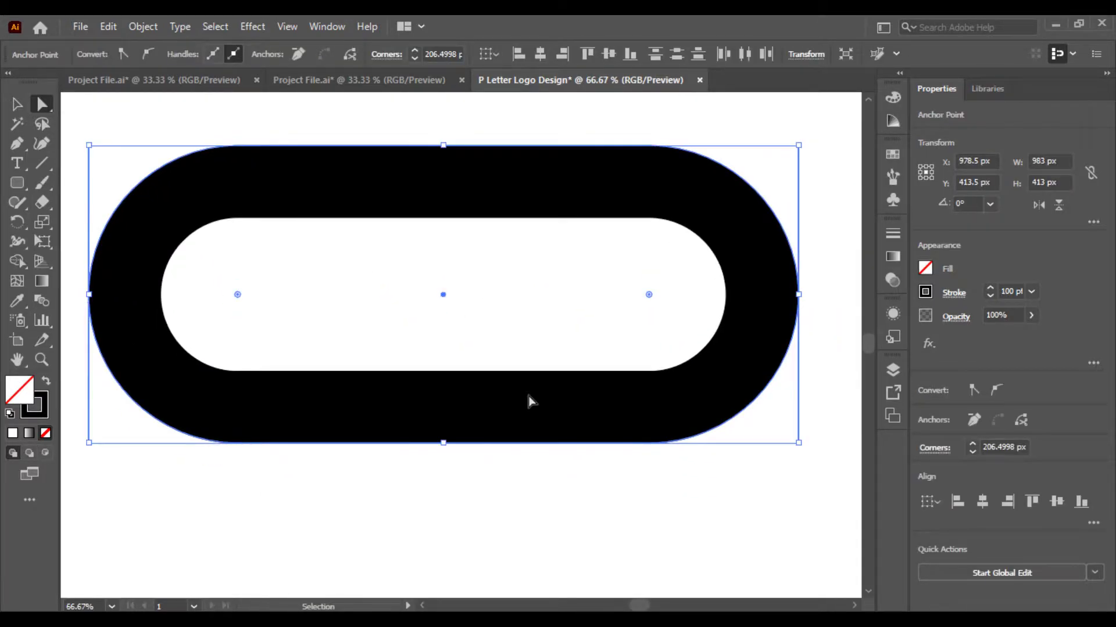
{"action": "key", "text": "ctrl+0"}
{"action": "left_click_drag", "start_coordinate": [571, 400], "coordinate": [489, 401]}
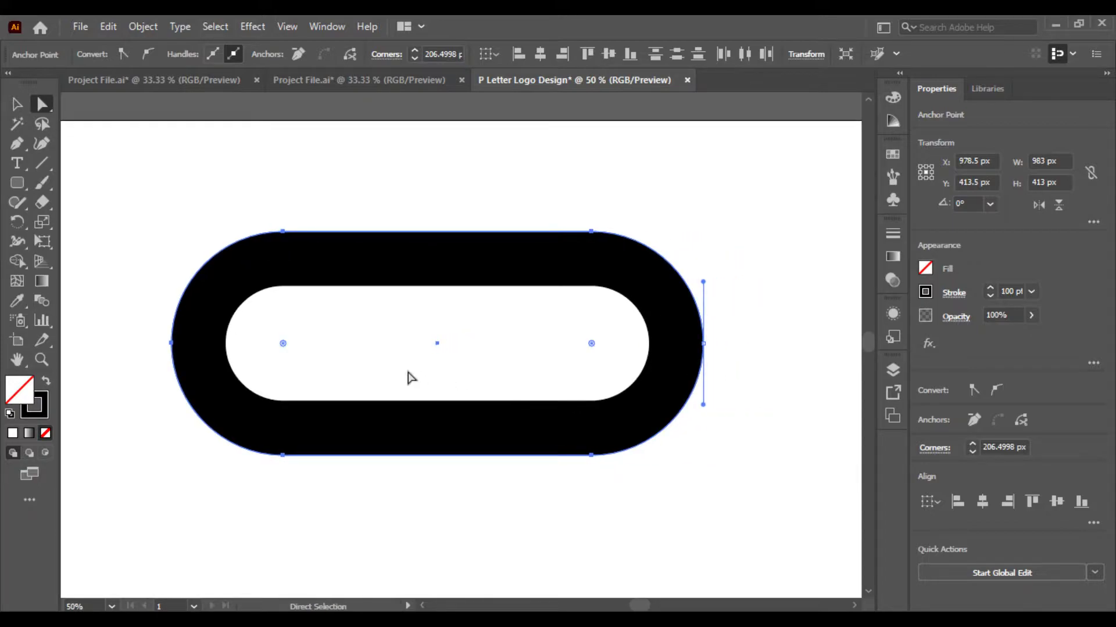
{"action": "left_click", "coordinate": [17, 143]}
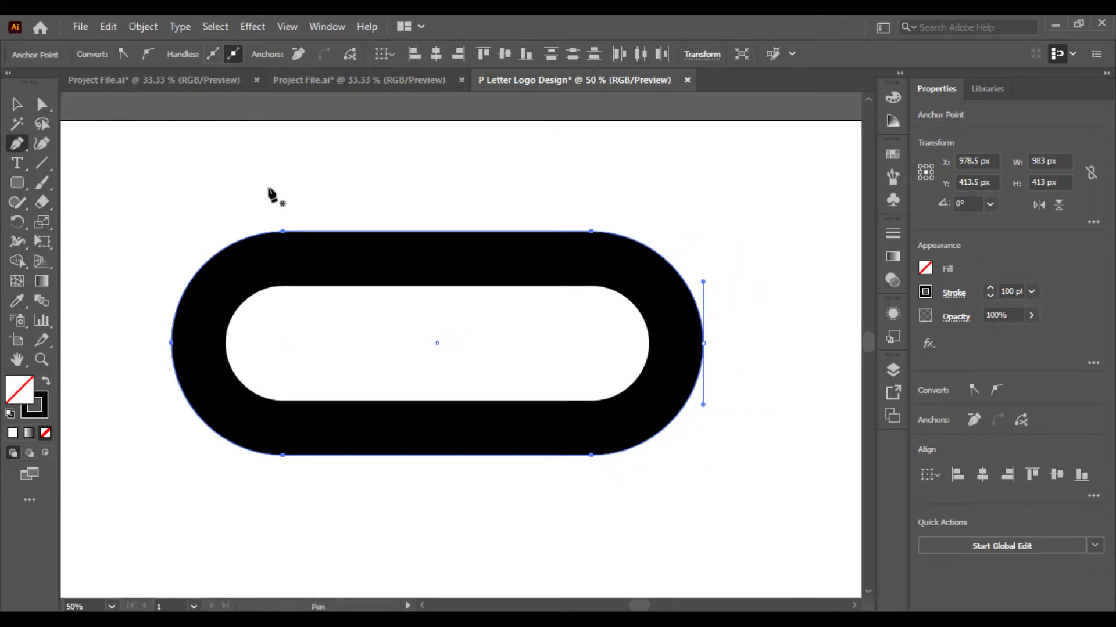
{"action": "left_click", "coordinate": [437, 231]}
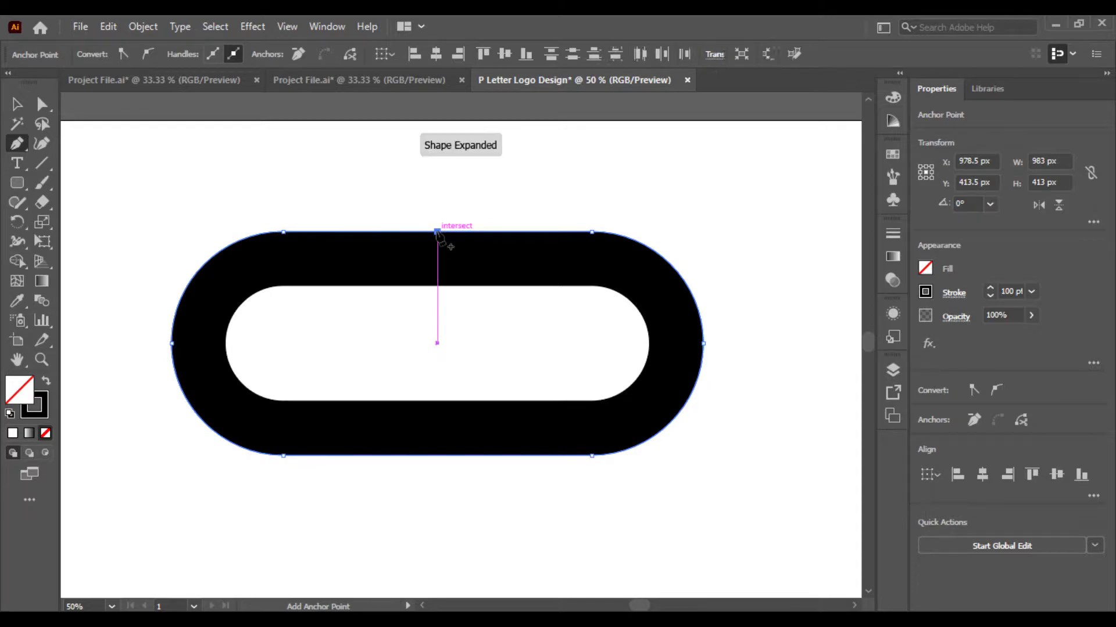
{"action": "left_click", "coordinate": [437, 455]}
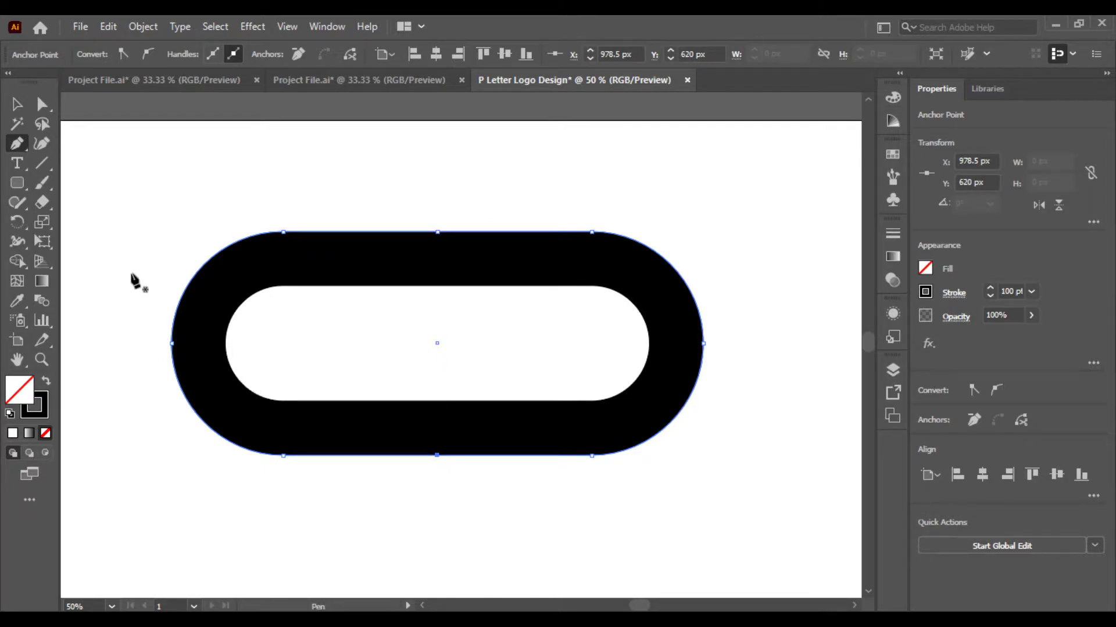
Step: Delete the anchors of the pill's left half, leaving a D-shaped curve
{"action": "left_click", "coordinate": [17, 105]}
{"action": "left_click_drag", "start_coordinate": [93, 153], "coordinate": [317, 510]}
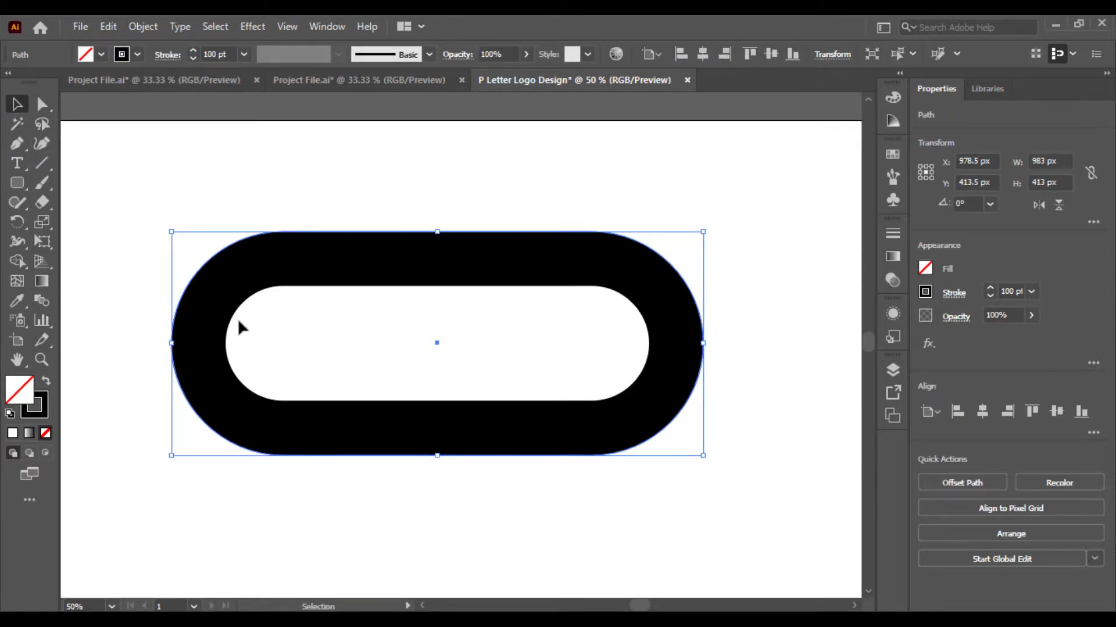
{"action": "key", "text": "Delete"}
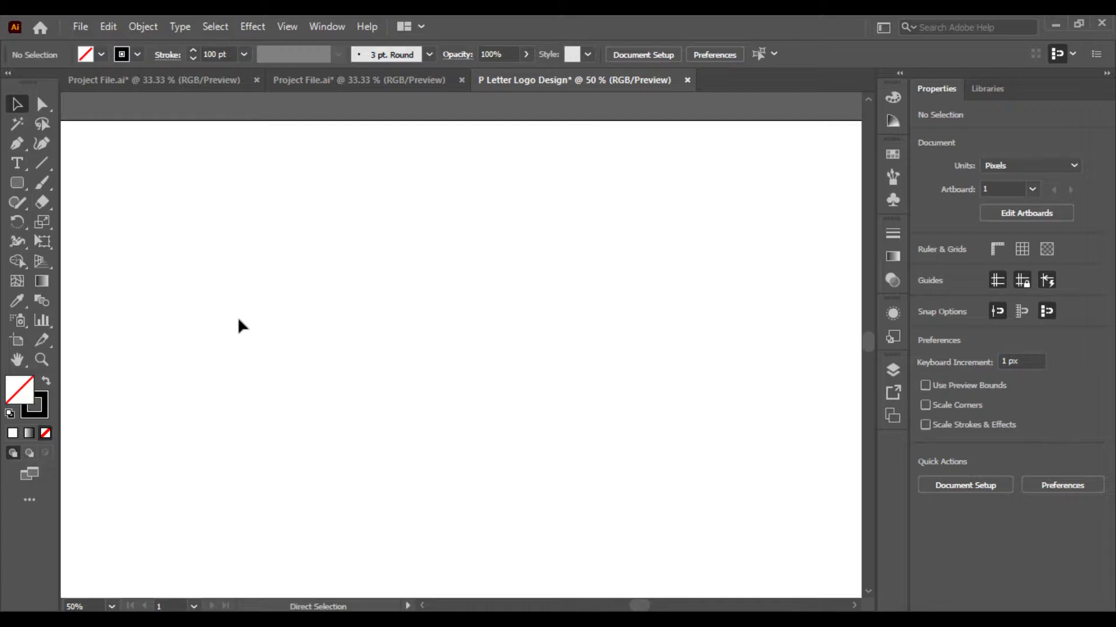
{"action": "key", "text": "ctrl+z"}
{"action": "key", "text": "a"}
{"action": "left_click_drag", "start_coordinate": [142, 201], "coordinate": [336, 509]}
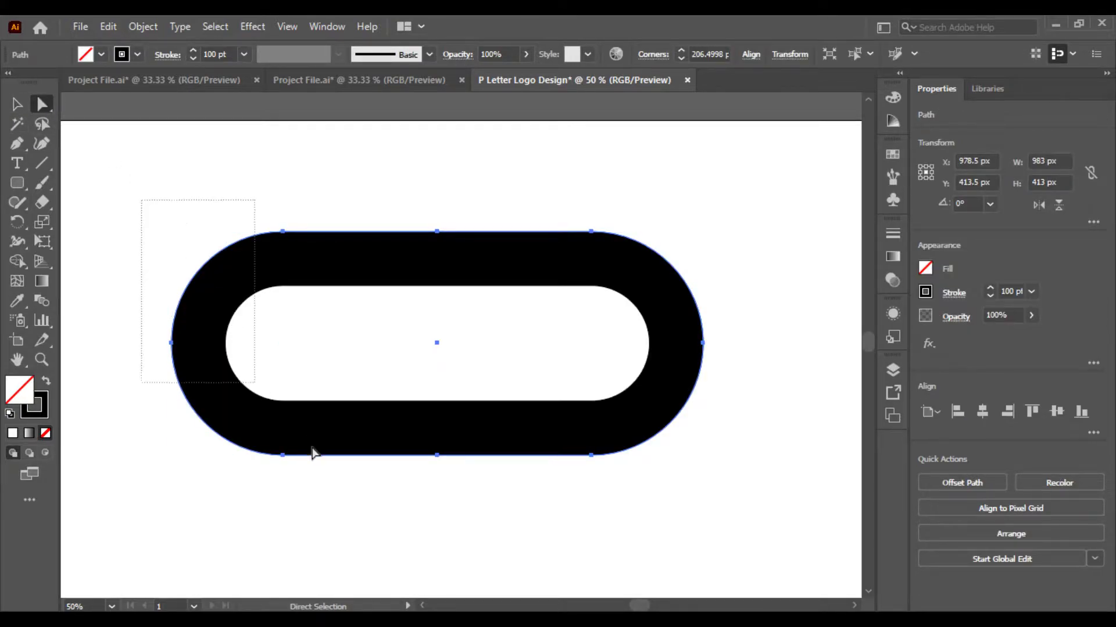
{"action": "key", "text": "Delete"}
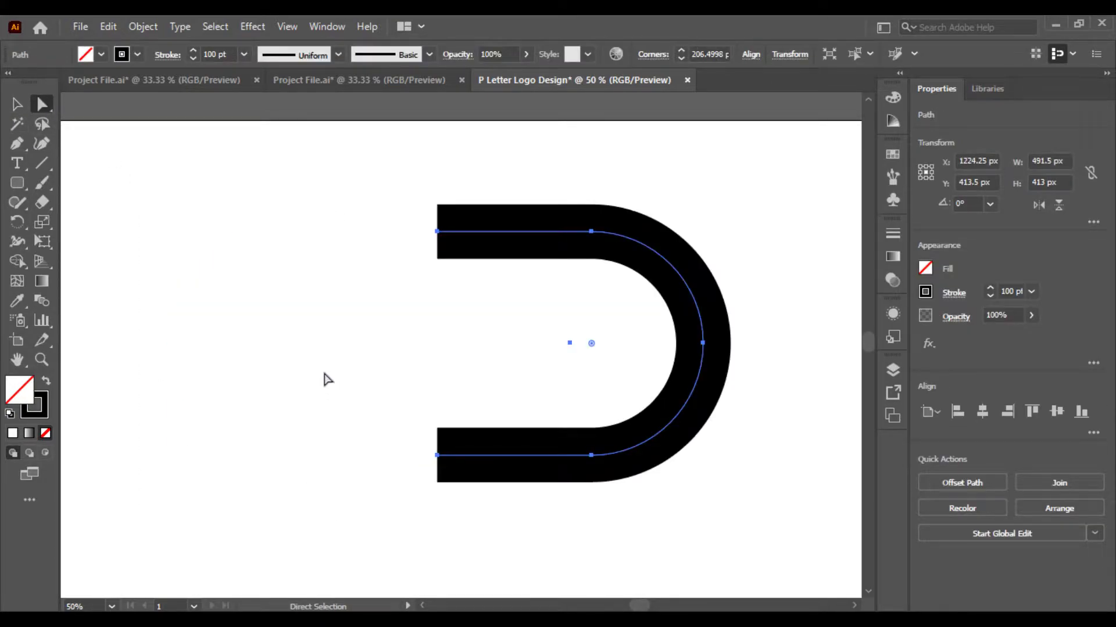
{"action": "key", "text": "v"}
{"action": "left_click", "coordinate": [232, 225]}
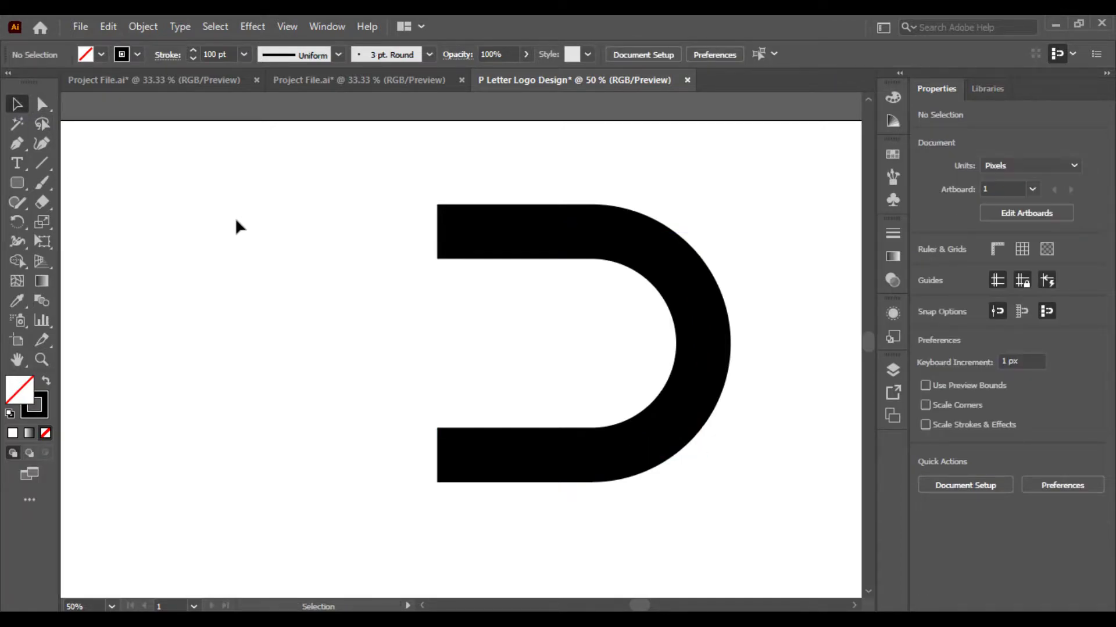
Step: Shift the D-shaped curve to the left on the artboard
{"action": "key", "text": "ctrl+minus"}
{"action": "key", "text": "ctrl+minus"}
{"action": "scroll", "coordinate": [311, 256], "scroll_direction": "right", "scroll_amount": 3}
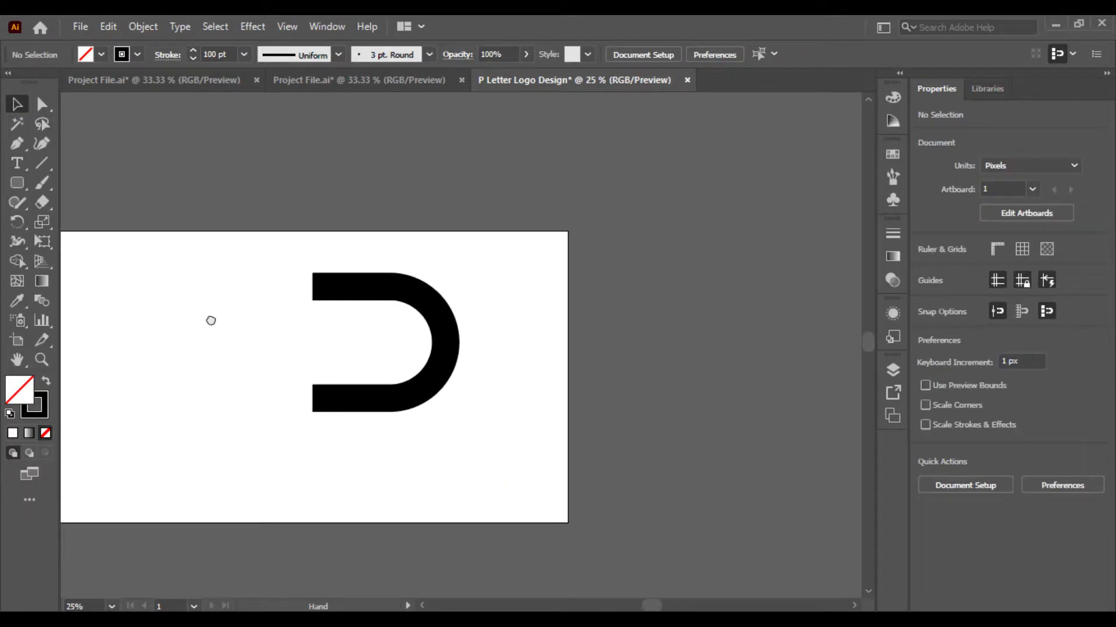
{"action": "mouse_move", "coordinate": [369, 345]}
{"action": "left_mouse_down"}
{"action": "mouse_move", "coordinate": [464, 313]}
{"action": "mouse_move", "coordinate": [387, 317]}
{"action": "left_mouse_up"}
{"action": "left_click", "coordinate": [442, 345]}
{"action": "key", "text": "ctrl+plus"}
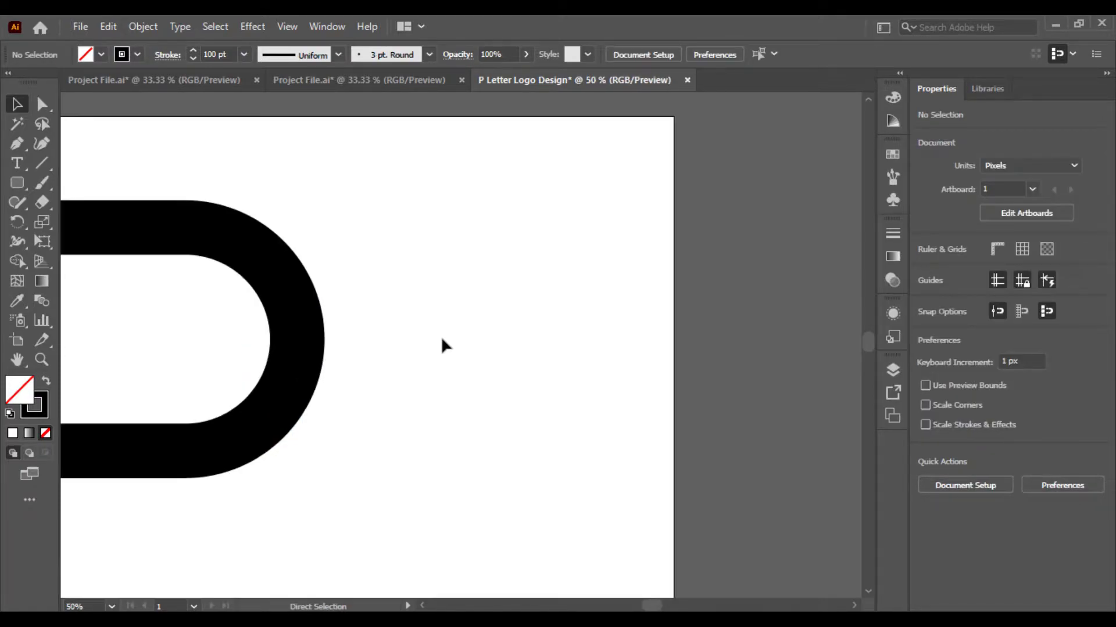
{"action": "left_click_drag", "start_coordinate": [441, 345], "coordinate": [655, 353]}
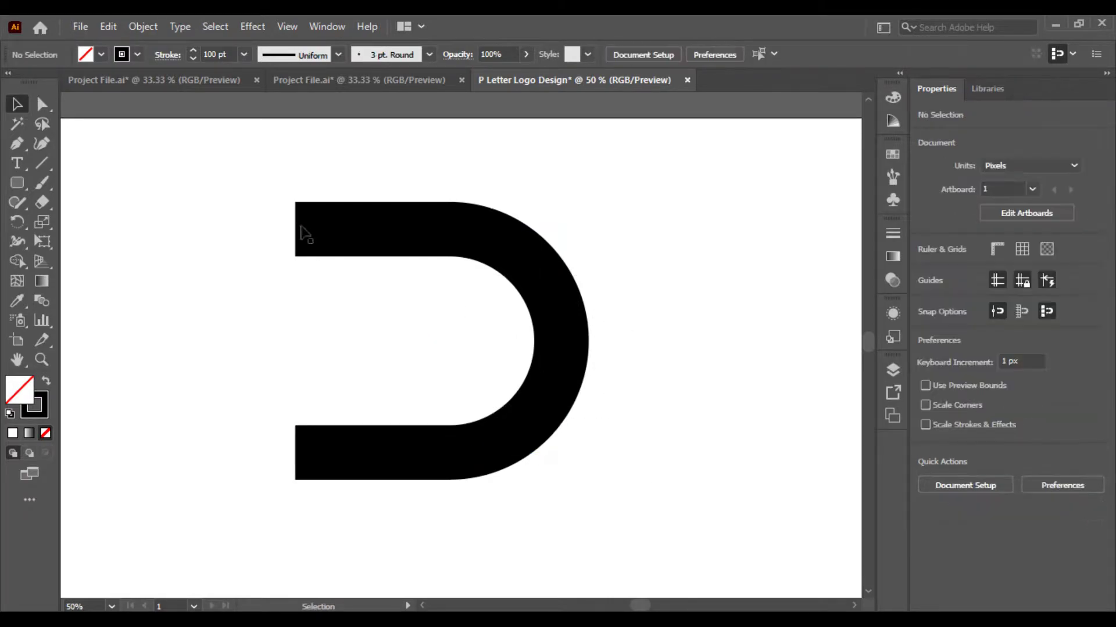
Step: Expand the D curve's thick stroke into a solid filled shape
{"action": "left_click", "coordinate": [491, 411]}
{"action": "left_click", "coordinate": [140, 27]}
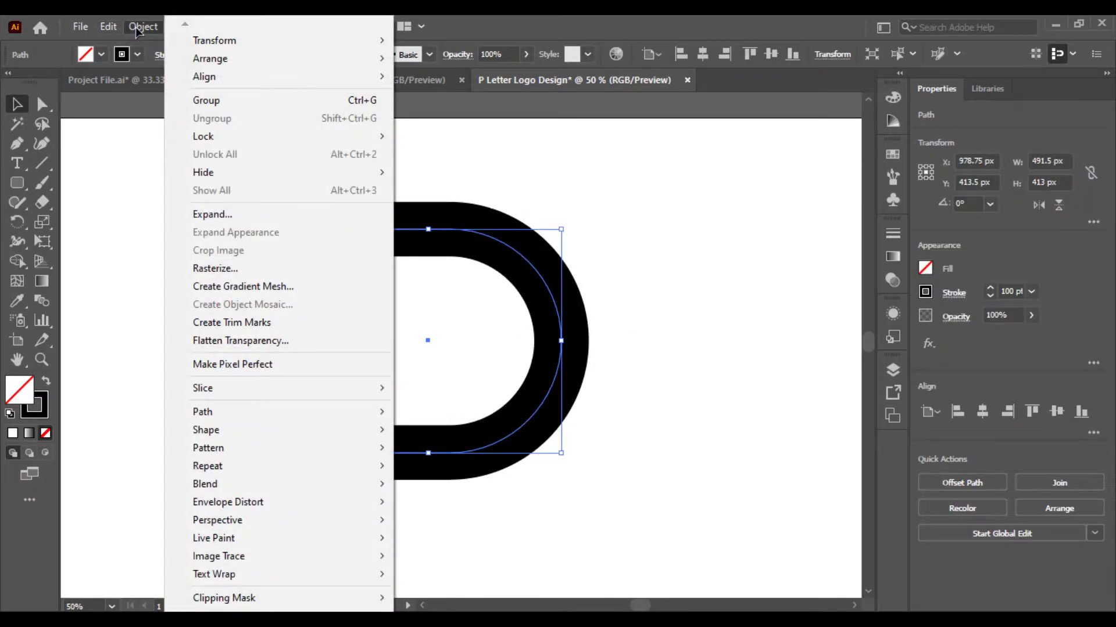
{"action": "left_click", "coordinate": [235, 213]}
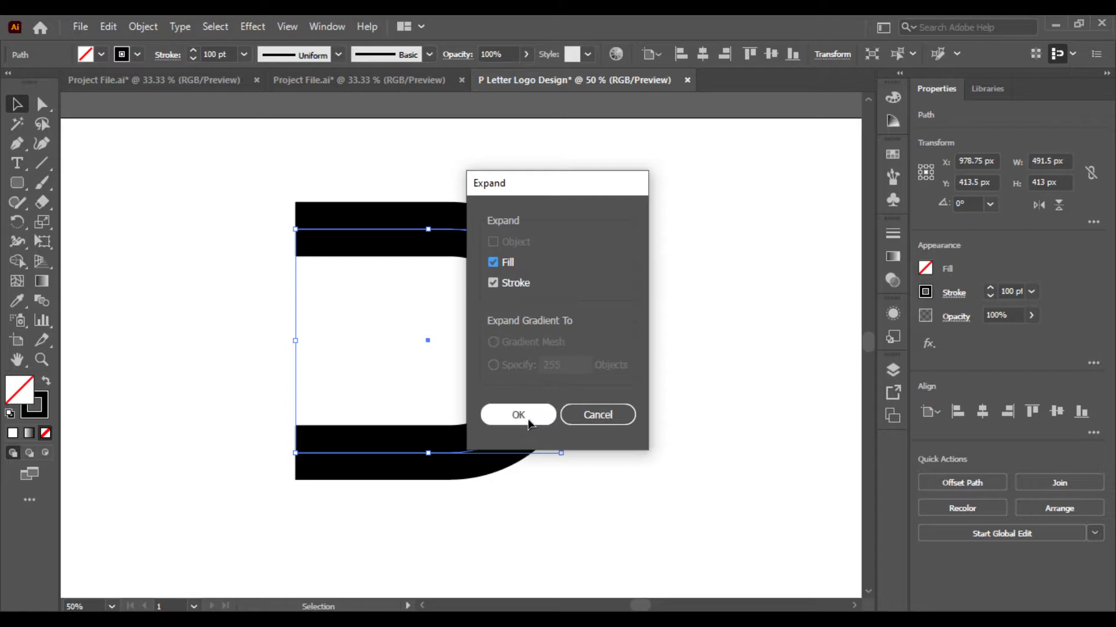
{"action": "left_click", "coordinate": [546, 423]}
{"action": "left_click", "coordinate": [624, 379]}
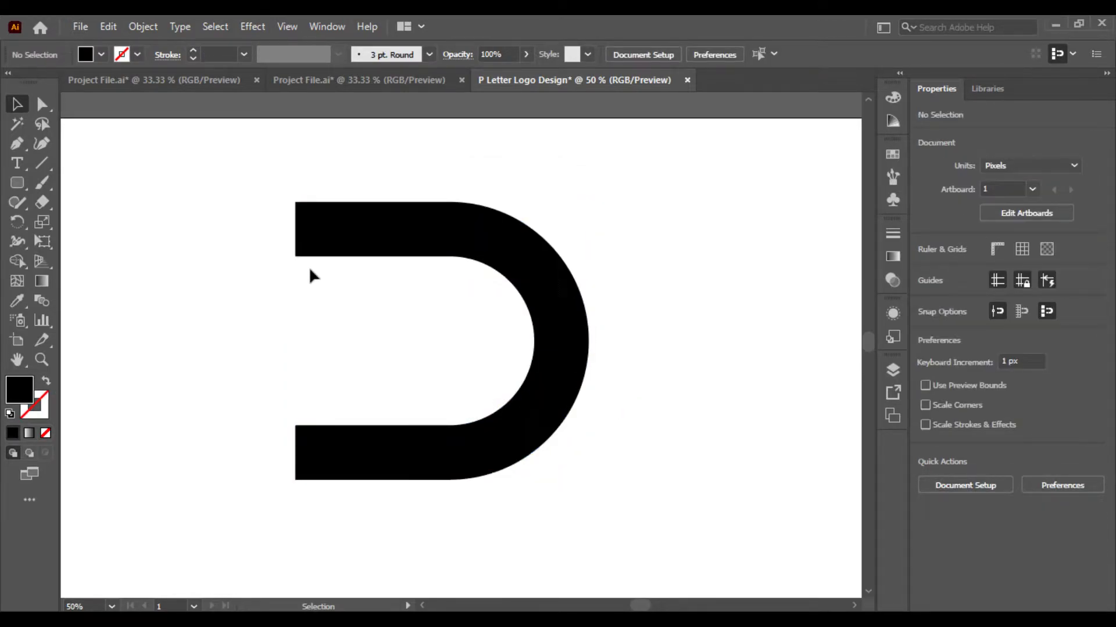
Step: Round the left tips of the arch's top and bottom arms with live-corner widgets
{"action": "left_click", "coordinate": [302, 250]}
{"action": "key", "text": "a"}
{"action": "left_click_drag", "start_coordinate": [264, 237], "coordinate": [349, 288]}
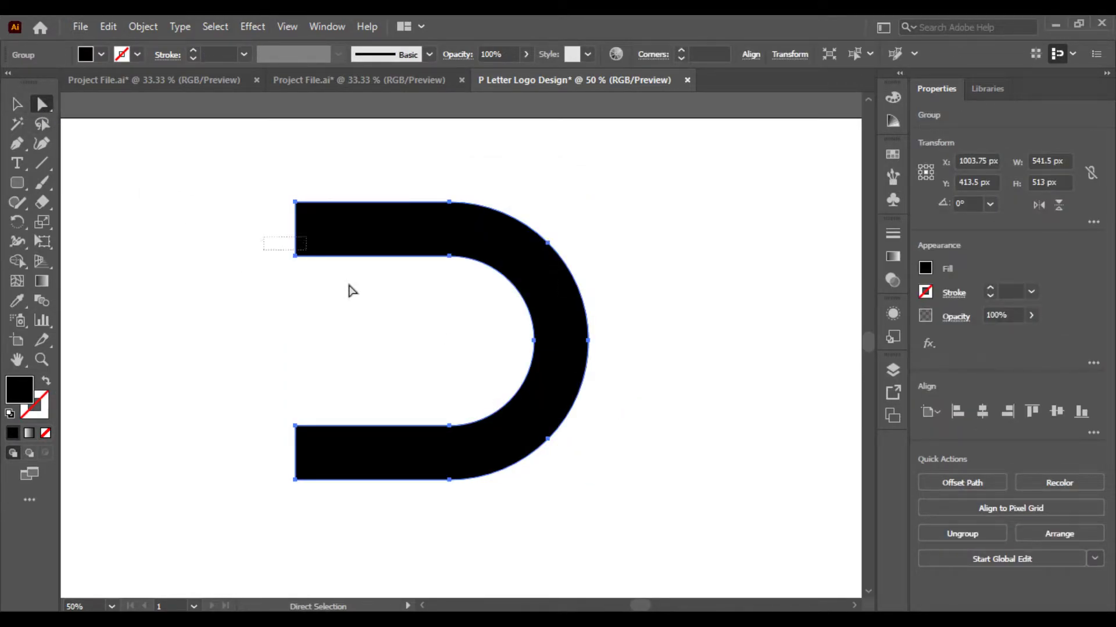
{"action": "left_click_drag", "start_coordinate": [303, 248], "coordinate": [367, 212]}
{"action": "left_click_drag", "start_coordinate": [278, 401], "coordinate": [373, 465]}
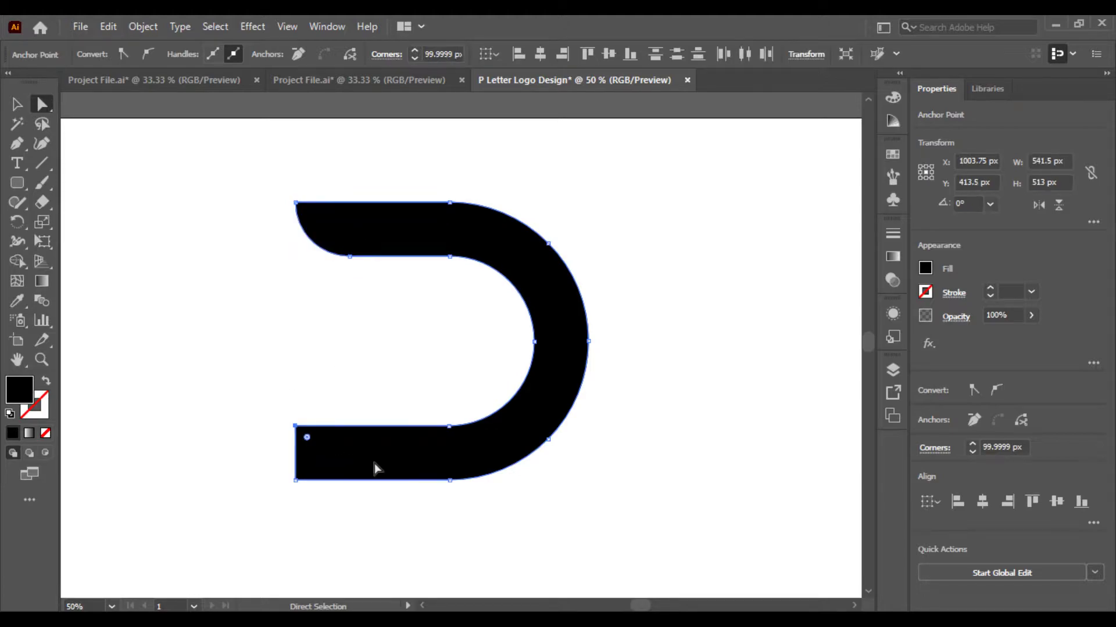
{"action": "left_click_drag", "start_coordinate": [306, 439], "coordinate": [386, 498]}
{"action": "left_click", "coordinate": [270, 324]}
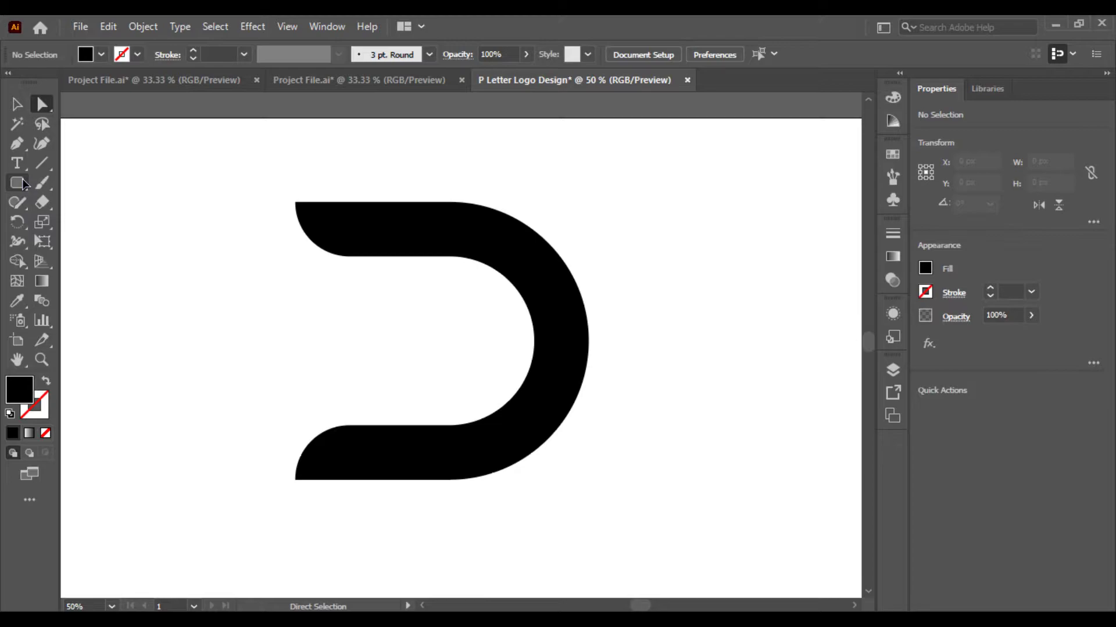
{"action": "left_click_drag", "start_coordinate": [18, 183], "coordinate": [72, 203]}
Step: Draw a fully rounded black bar and move it into the arch's opening
{"action": "mouse_move", "coordinate": [161, 265]}
{"action": "left_mouse_down"}
{"action": "mouse_move", "coordinate": [372, 363]}
{"action": "mouse_move", "coordinate": [435, 370]}
{"action": "left_mouse_up"}
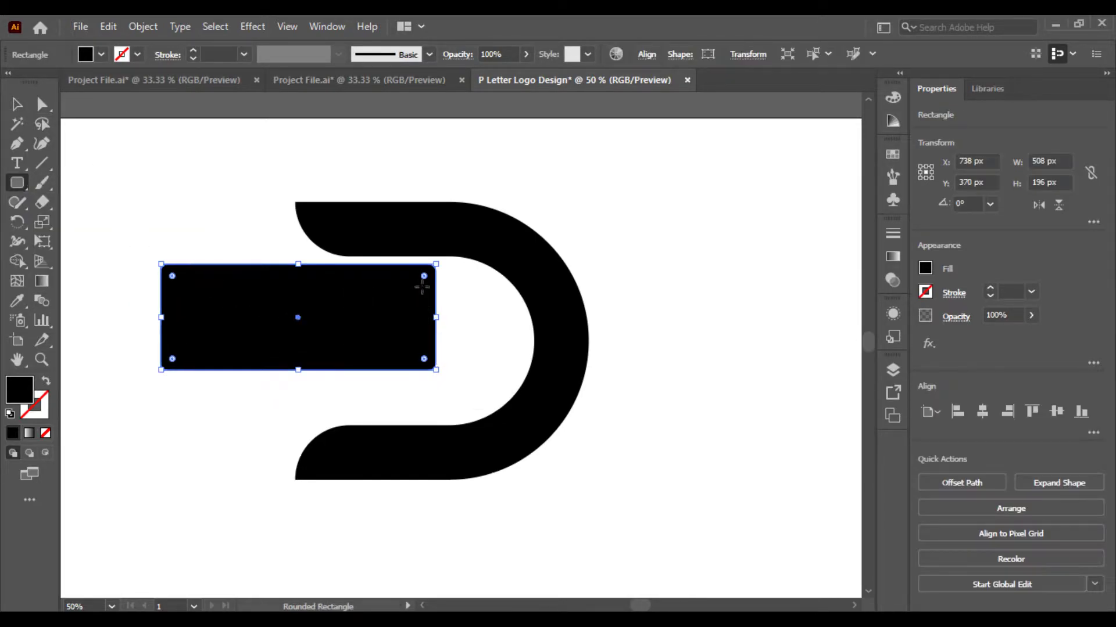
{"action": "left_click_drag", "start_coordinate": [391, 299], "coordinate": [250, 333]}
{"action": "key", "text": "v"}
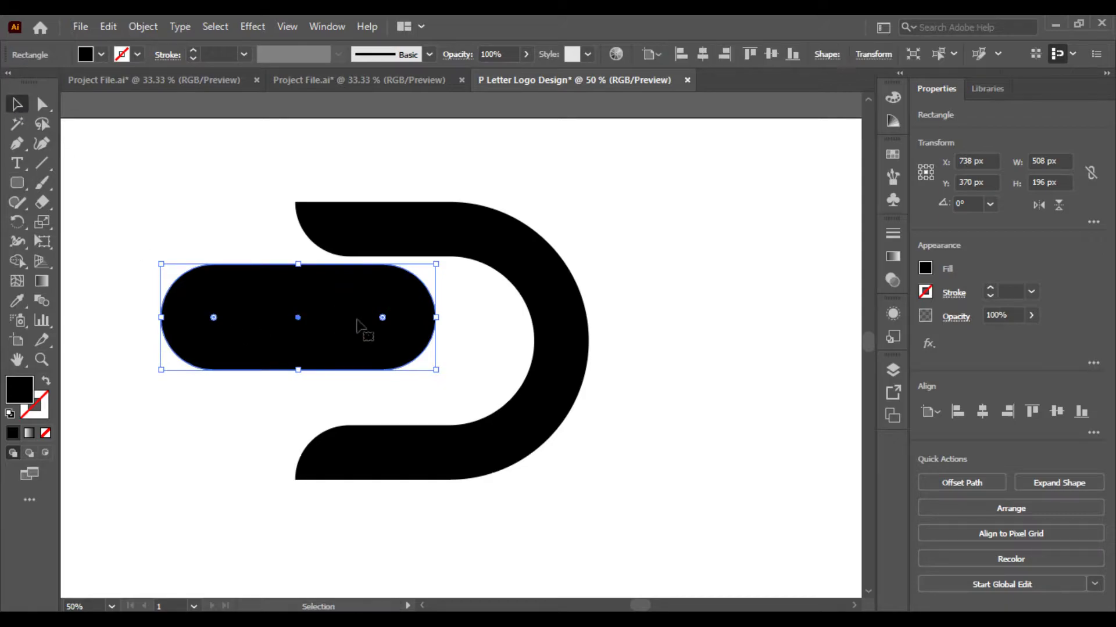
{"action": "left_click_drag", "start_coordinate": [349, 319], "coordinate": [407, 344]}
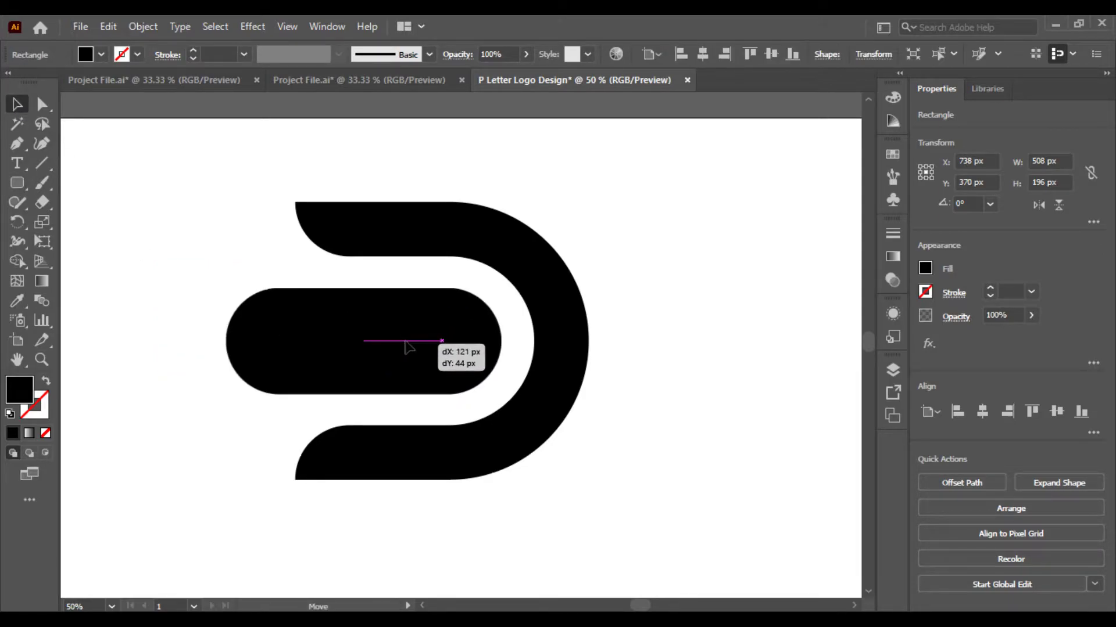
{"action": "left_click", "coordinate": [149, 331]}
{"action": "key", "text": "ctrl+equal"}
{"action": "left_click_drag", "start_coordinate": [152, 336], "coordinate": [279, 353]}
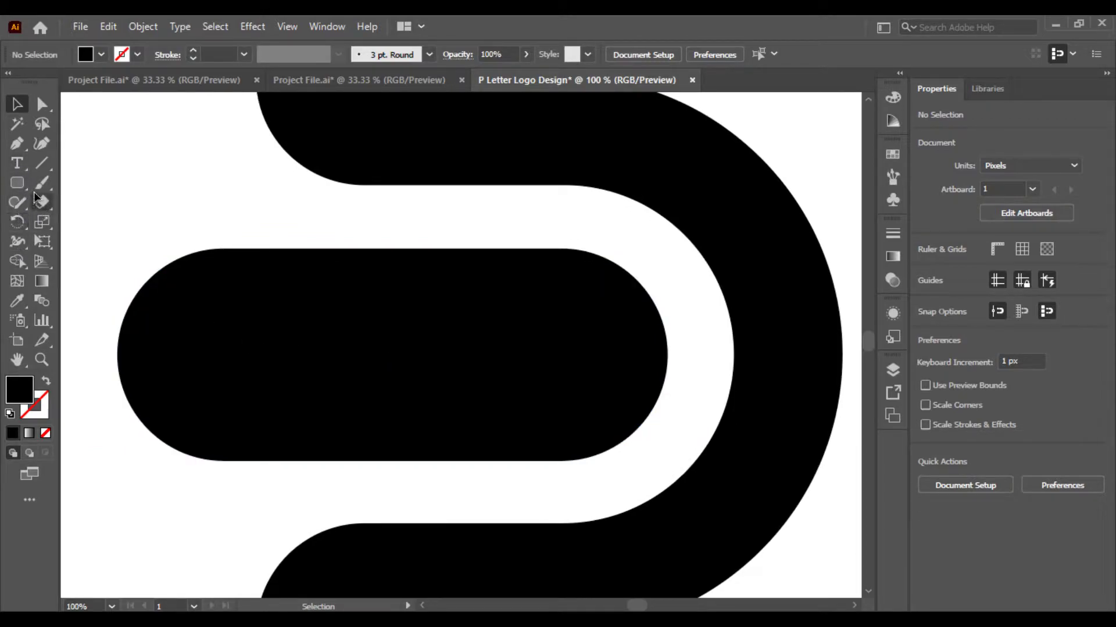
Step: Draw a vertical Pen line across the bar near its left end
{"action": "left_click", "coordinate": [17, 143]}
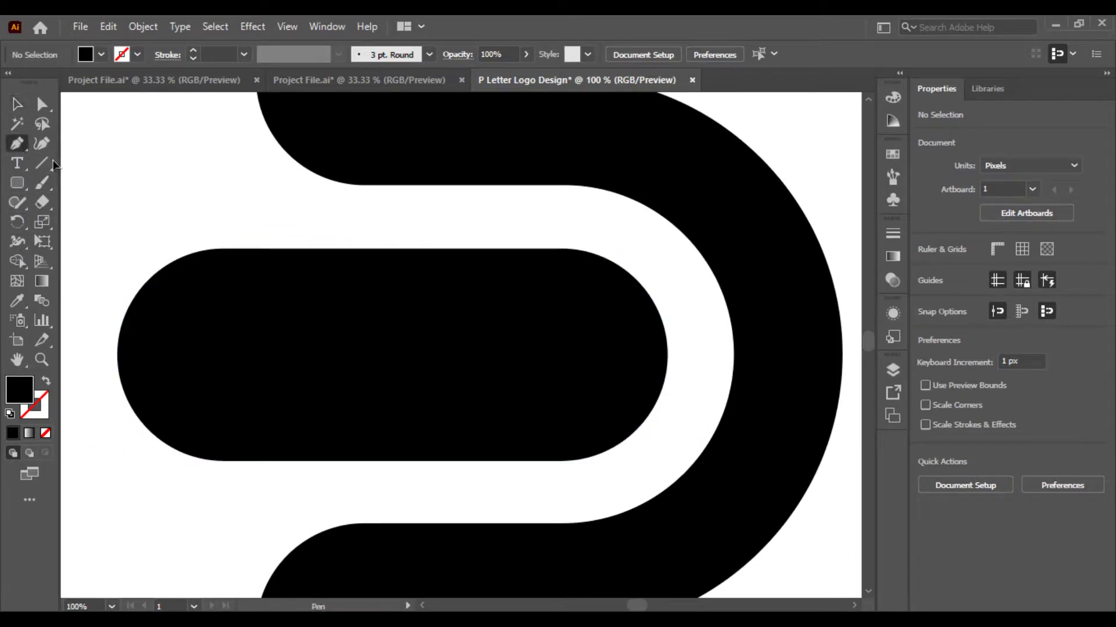
{"action": "left_click", "coordinate": [255, 248]}
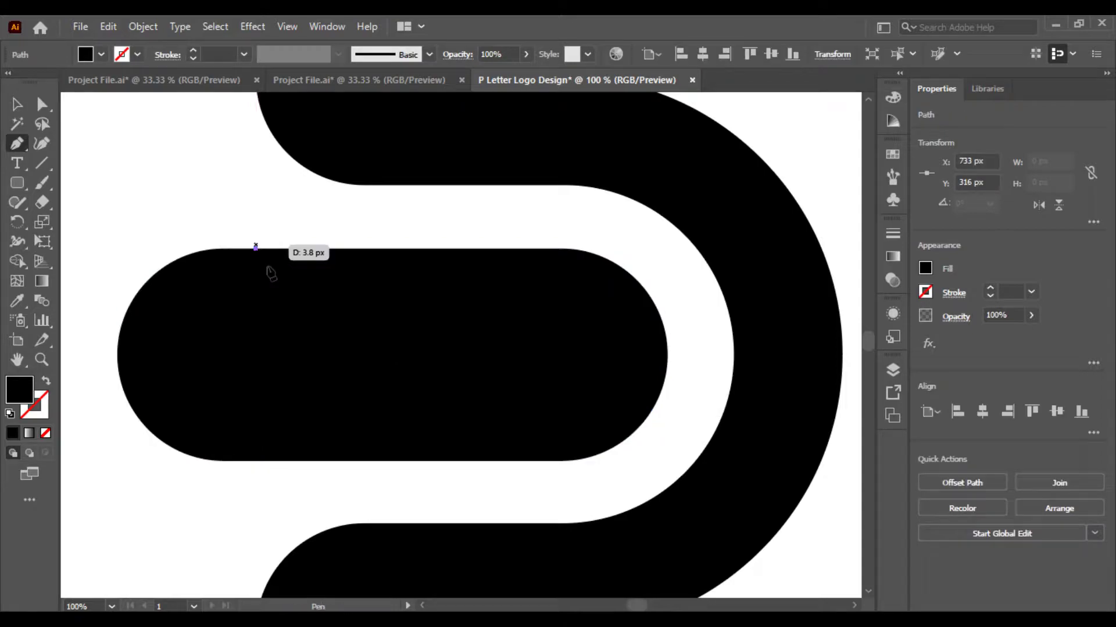
{"action": "left_click", "coordinate": [256, 460]}
{"action": "key", "text": "Escape"}
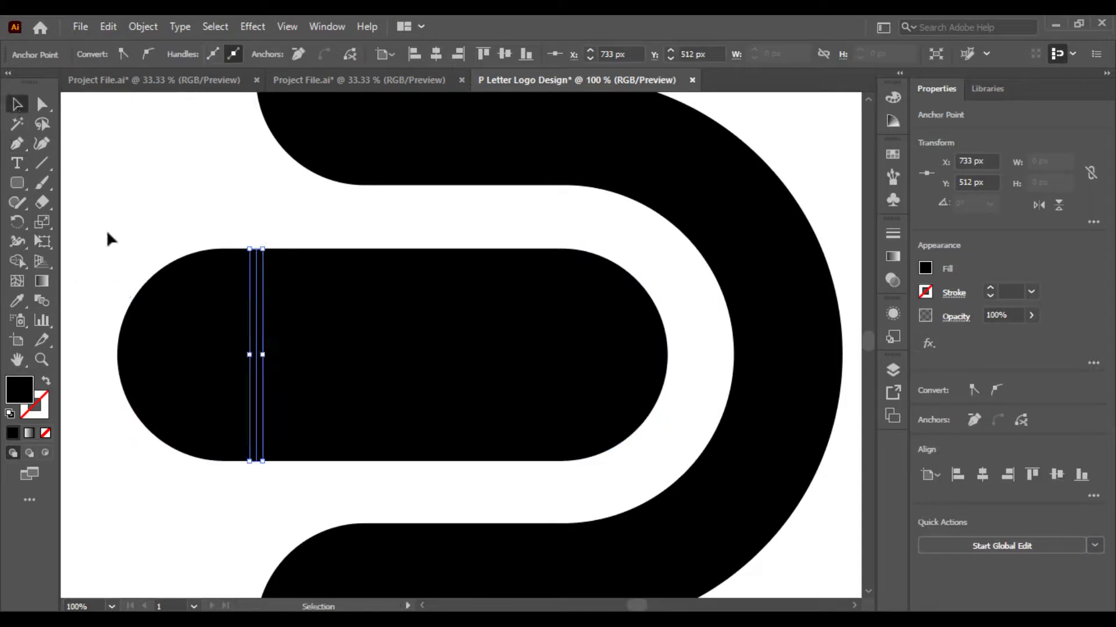
{"action": "key", "text": "v"}
{"action": "left_click", "coordinate": [117, 218]}
{"action": "left_click", "coordinate": [250, 430]}
Step: Remove the bar's left rounded end with the Shape Builder, using the vertical line
{"action": "left_click_drag", "start_coordinate": [133, 194], "coordinate": [269, 438]}
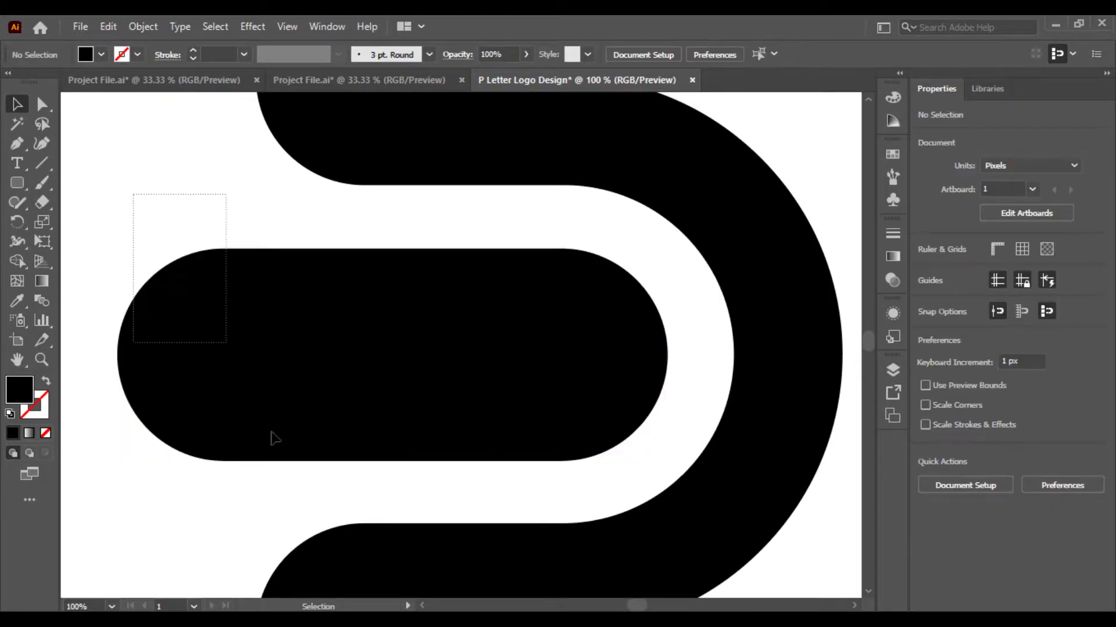
{"action": "key", "text": "shift+m"}
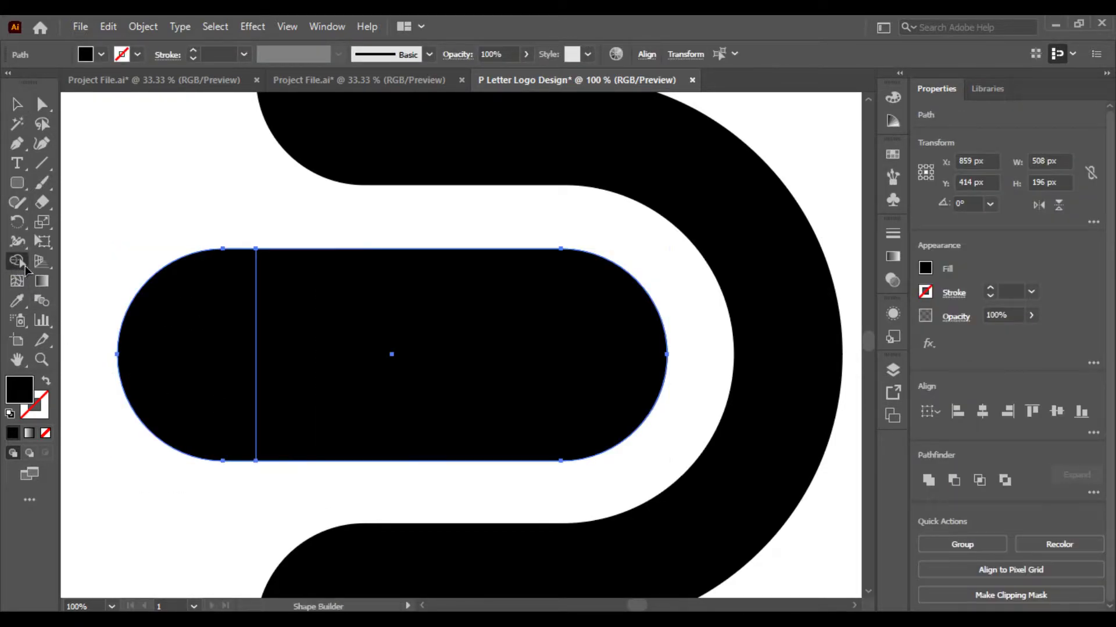
{"action": "left_click", "coordinate": [192, 315], "text": "alt"}
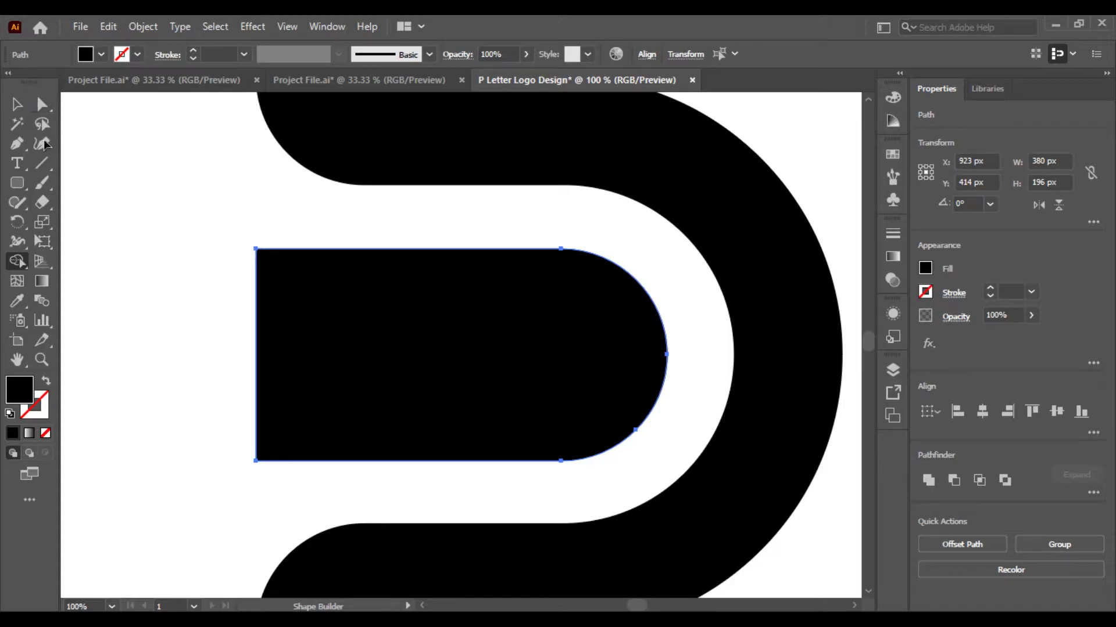
{"action": "key", "text": "v"}
{"action": "mouse_move", "coordinate": [383, 352]}
{"action": "left_mouse_down"}
{"action": "mouse_move", "coordinate": [470, 382]}
{"action": "mouse_move", "coordinate": [436, 317]}
{"action": "left_mouse_up"}
{"action": "left_click", "coordinate": [201, 301]}
{"action": "left_click_drag", "start_coordinate": [174, 291], "coordinate": [390, 366]}
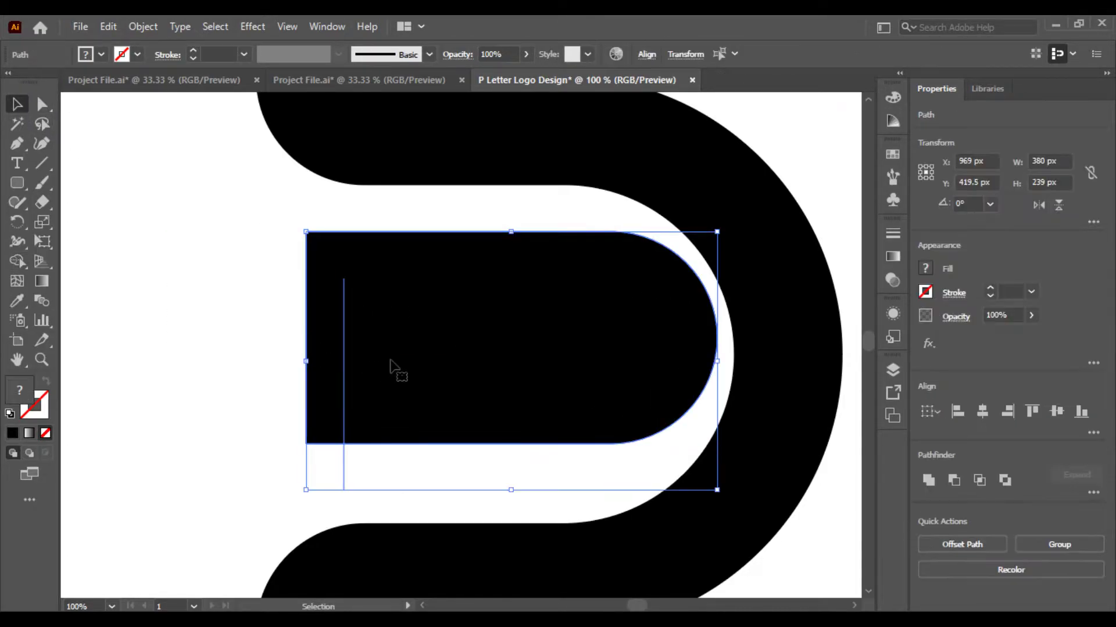
Step: Snap the trimmed bar's flat left edge to the arch's left edge
{"action": "left_click_drag", "start_coordinate": [385, 476], "coordinate": [322, 488]}
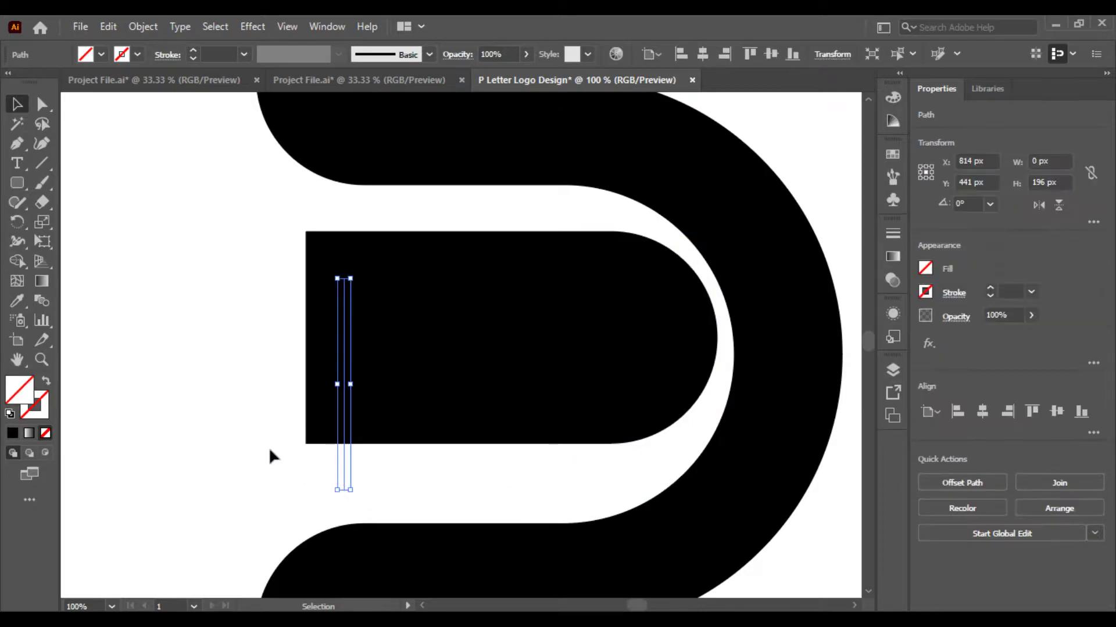
{"action": "left_click", "coordinate": [289, 425]}
{"action": "left_click_drag", "start_coordinate": [491, 398], "coordinate": [445, 411]}
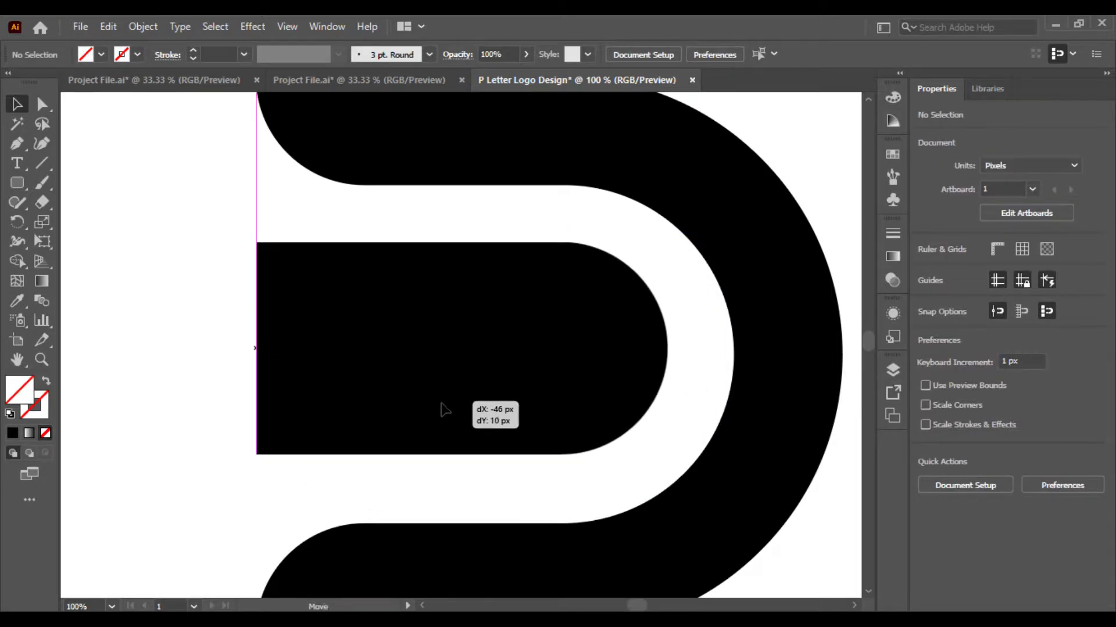
{"action": "left_click", "coordinate": [99, 201]}
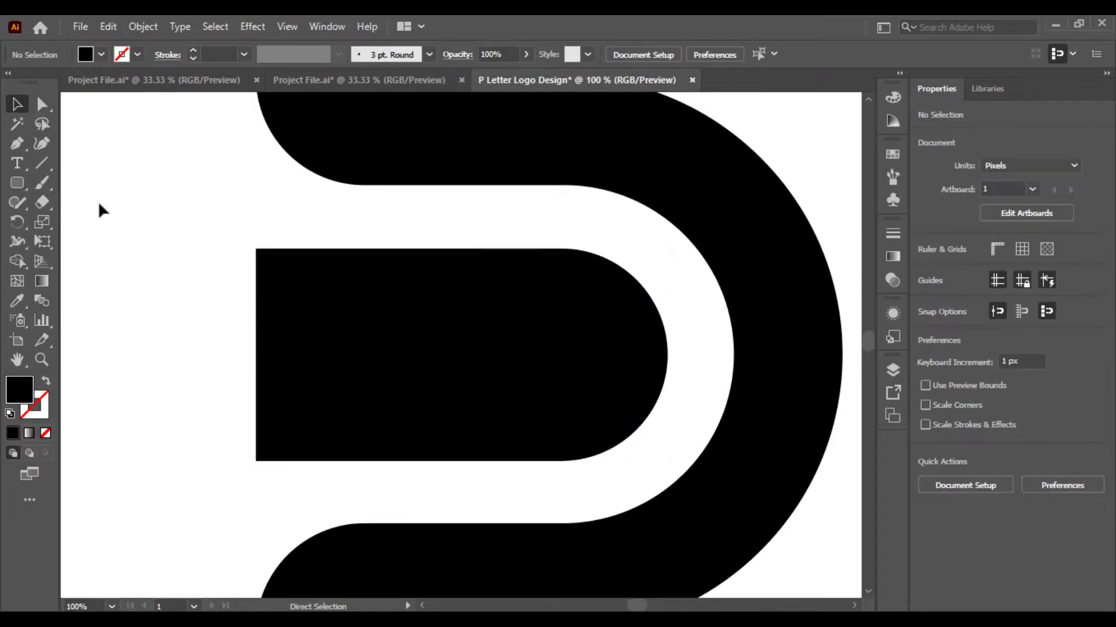
Step: Zoom in to check the trimmed inner bar's alignment with the arch
{"action": "key", "text": "ctrl+minus"}
{"action": "key", "text": "ctrl+minus"}
{"action": "key", "text": "ctrl+plus"}
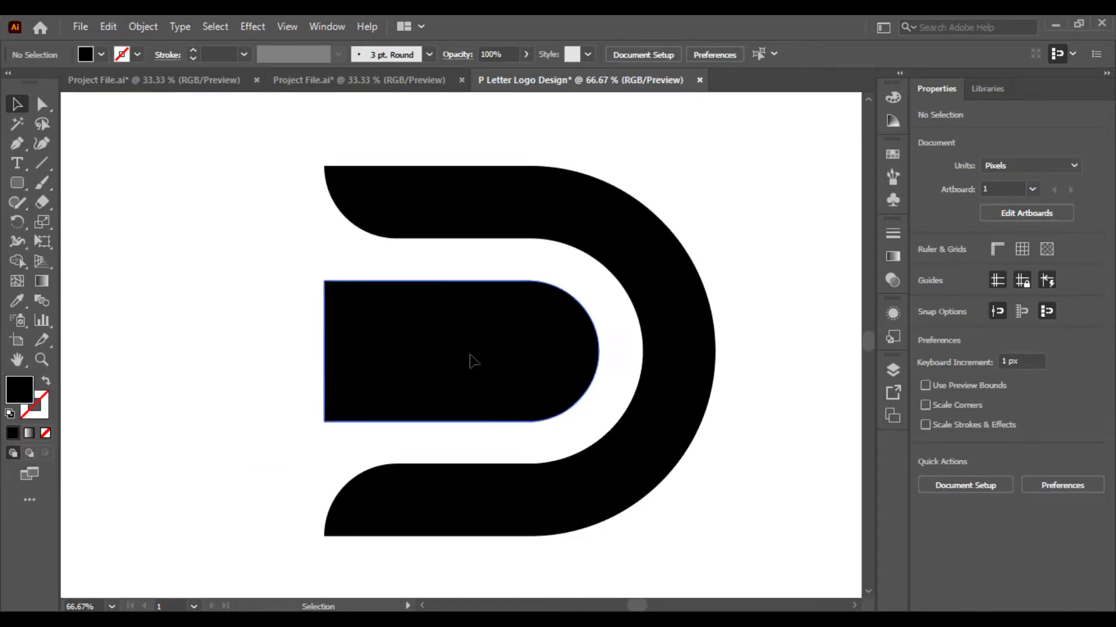
{"action": "left_click", "coordinate": [468, 360]}
{"action": "left_click", "coordinate": [211, 297]}
{"action": "key", "text": "ctrl+plus"}
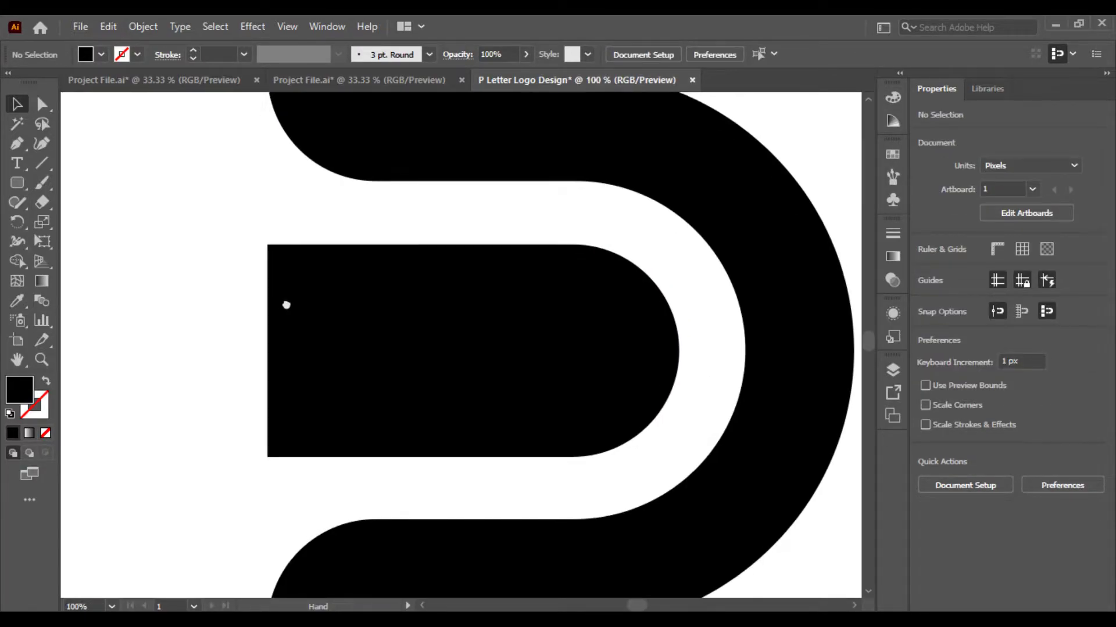
{"action": "left_click_drag", "start_coordinate": [286, 304], "coordinate": [211, 287]}
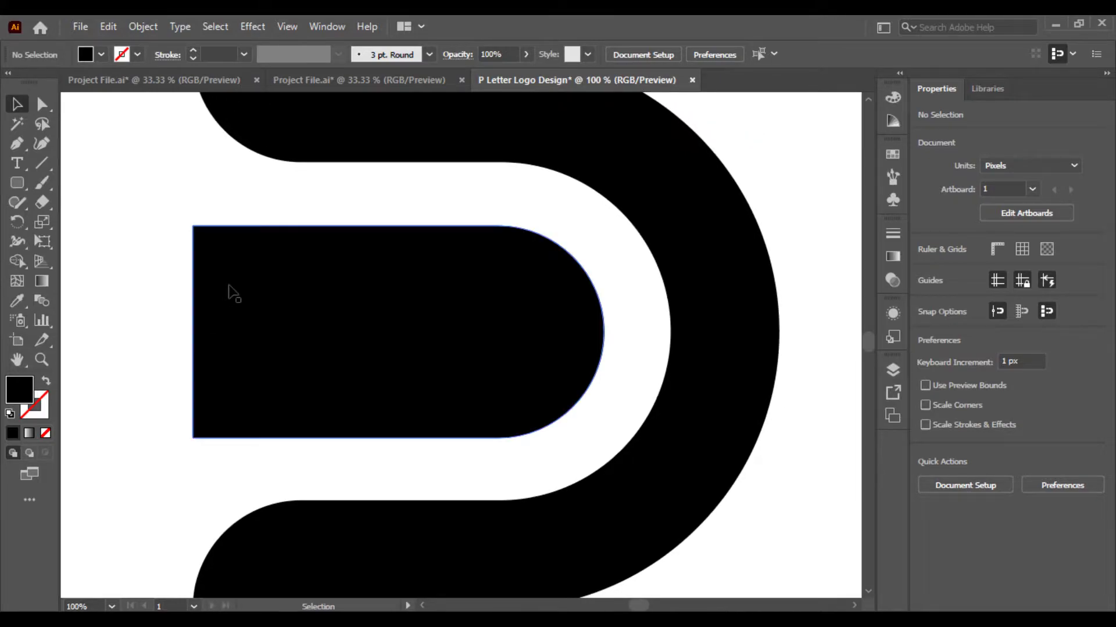
{"action": "left_click", "coordinate": [227, 291]}
{"action": "left_click", "coordinate": [119, 289]}
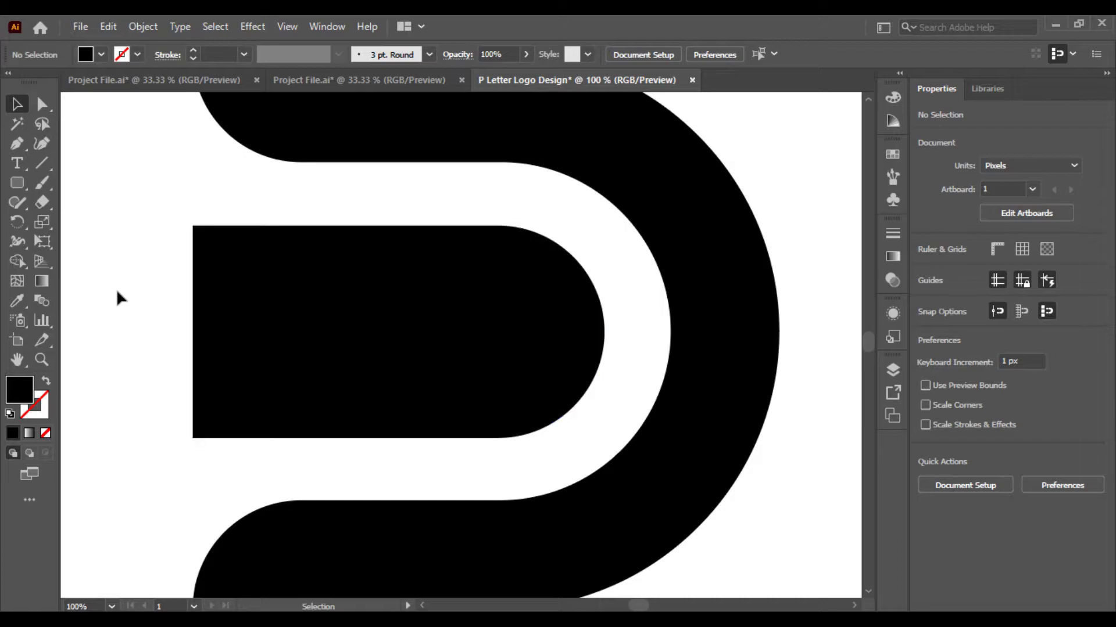
{"action": "left_click_drag", "start_coordinate": [195, 311], "coordinate": [244, 293]}
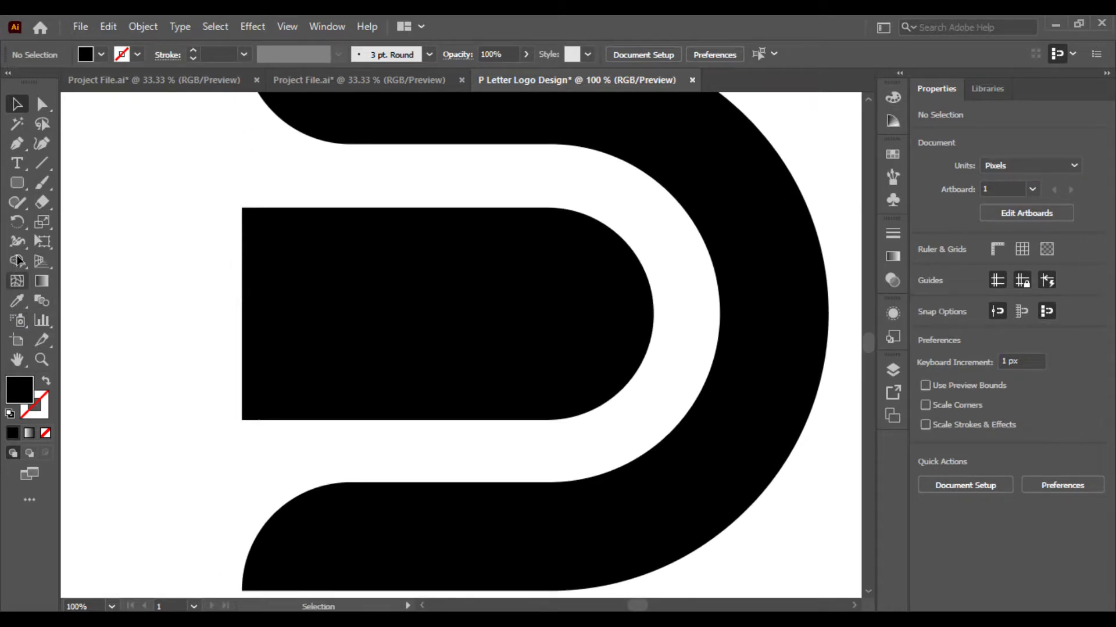
{"action": "left_click", "coordinate": [16, 184]}
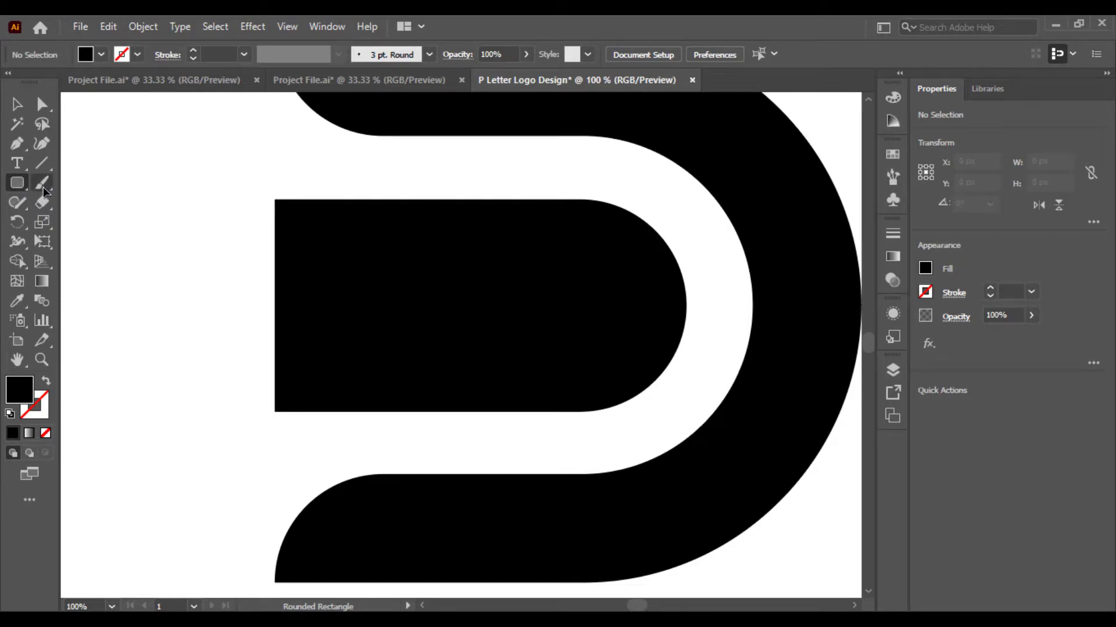
Step: Draw a thin 159 × 24 px rounded bar aligned with the inner shape's top left
{"action": "left_click_drag", "start_coordinate": [85, 206], "coordinate": [251, 233]}
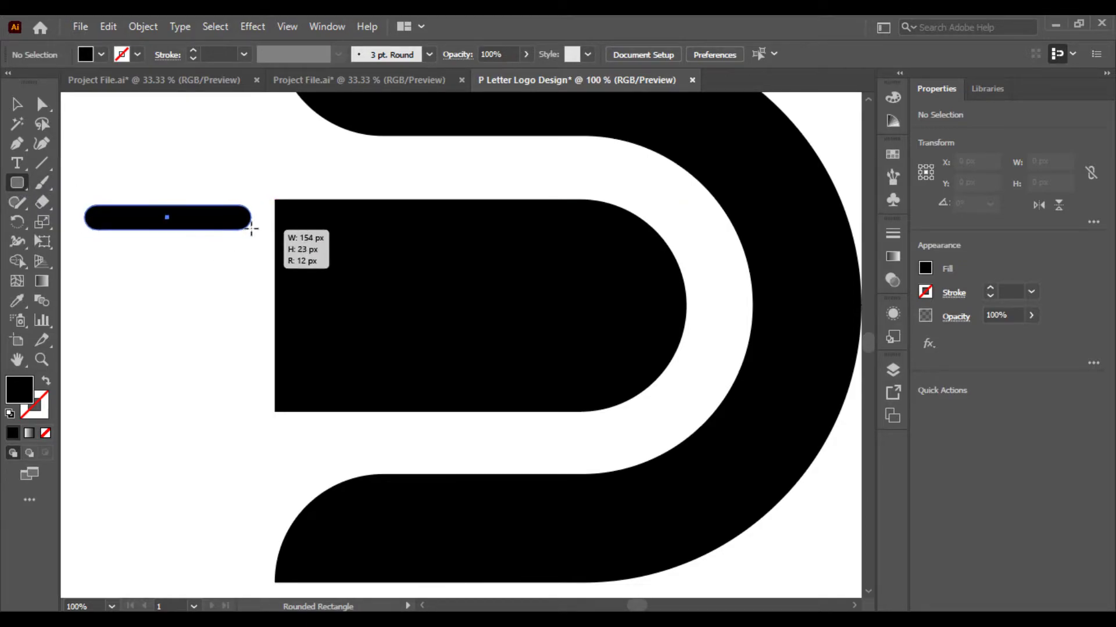
{"action": "left_click_drag", "start_coordinate": [251, 233], "coordinate": [257, 231]}
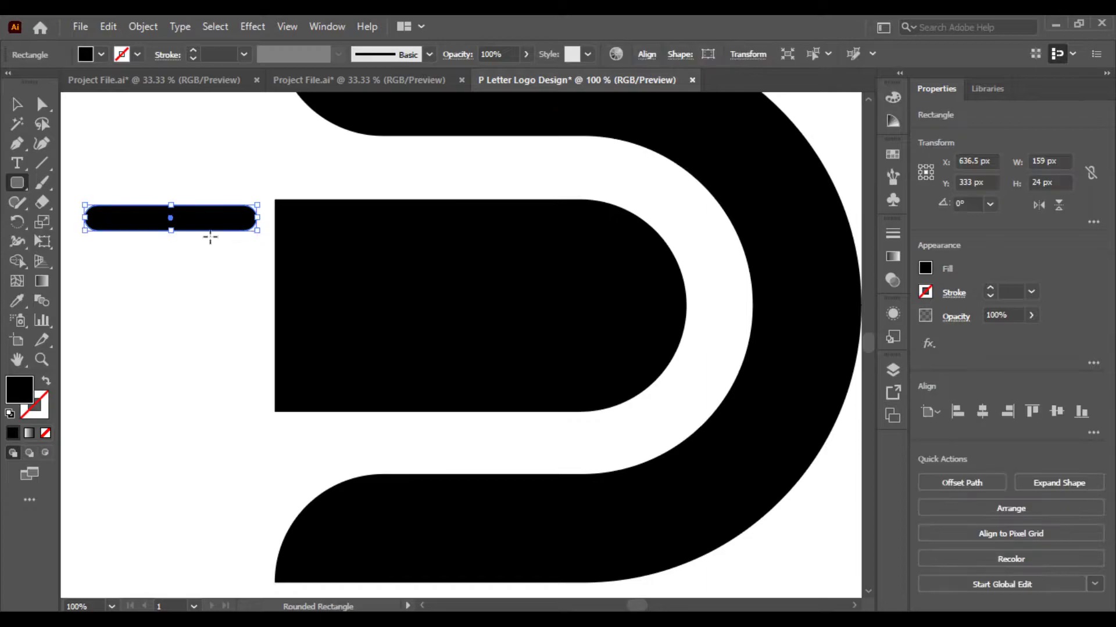
{"action": "left_click", "coordinate": [12, 106]}
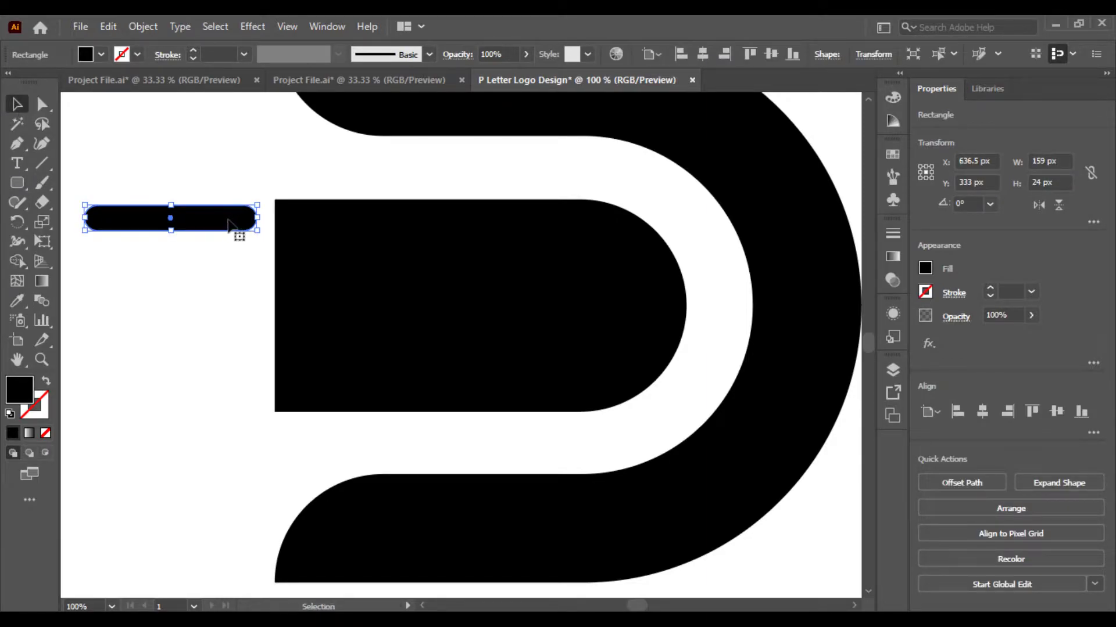
{"action": "key", "text": "ctrl+plus"}
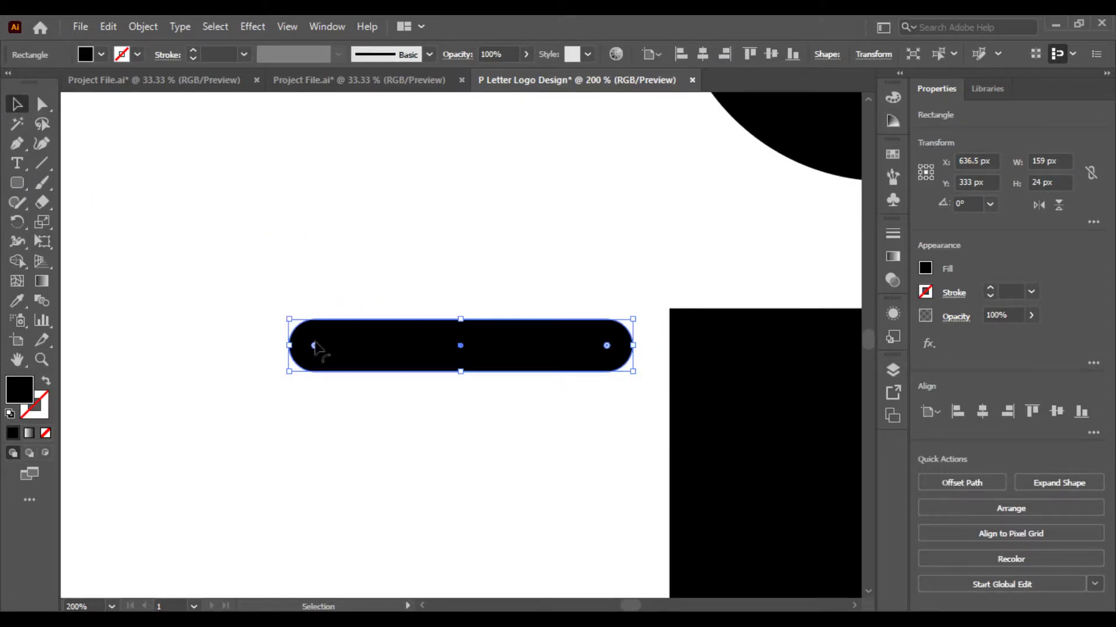
{"action": "left_click_drag", "start_coordinate": [416, 351], "coordinate": [183, 300]}
{"action": "mouse_move", "coordinate": [269, 302]}
{"action": "left_mouse_down"}
{"action": "mouse_move", "coordinate": [437, 302]}
{"action": "mouse_move", "coordinate": [458, 291]}
{"action": "left_mouse_up"}
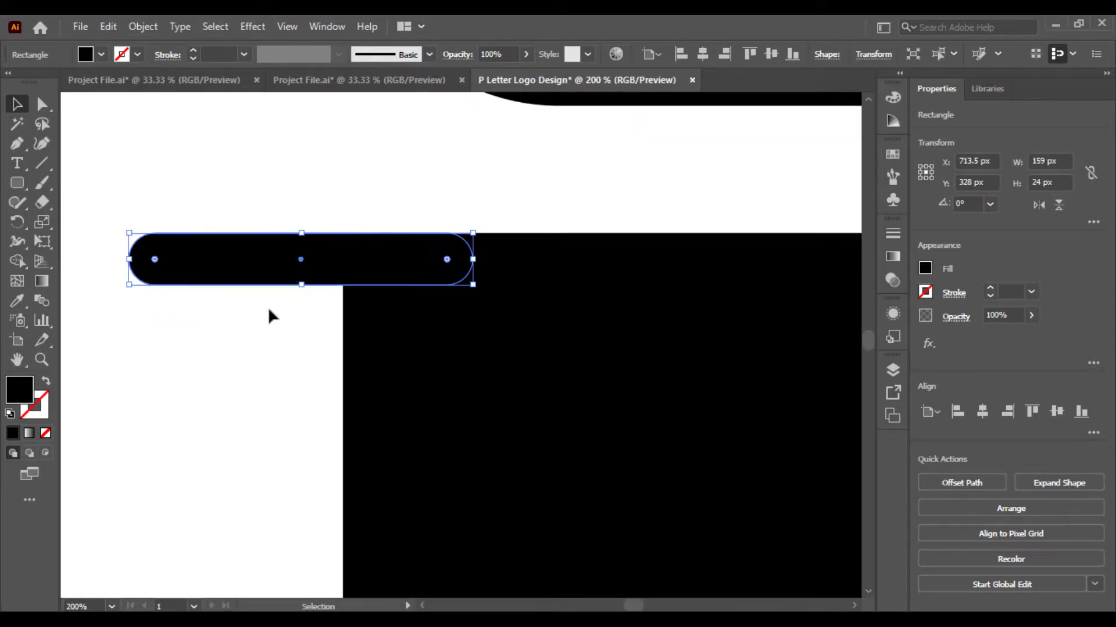
Step: Duplicate the thin bar just below, fill the copy white, and shift it right
{"action": "left_click", "coordinate": [336, 291]}
{"action": "left_click_drag", "start_coordinate": [331, 279], "coordinate": [338, 323]}
{"action": "left_click", "coordinate": [86, 56]}
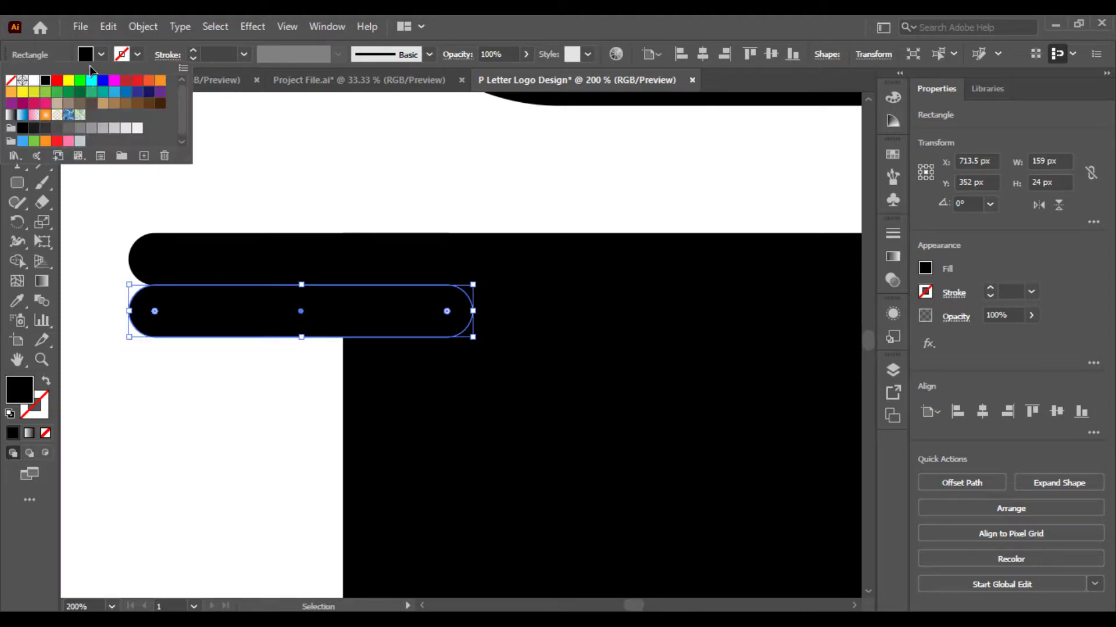
{"action": "left_click", "coordinate": [34, 81]}
{"action": "key", "text": "Escape"}
{"action": "left_click_drag", "start_coordinate": [389, 327], "coordinate": [494, 327]}
Step: Move the white bar down 2 px beneath the black bar
{"action": "left_click", "coordinate": [231, 379]}
{"action": "key", "text": "ctrl+plus"}
{"action": "key", "text": "ctrl+plus"}
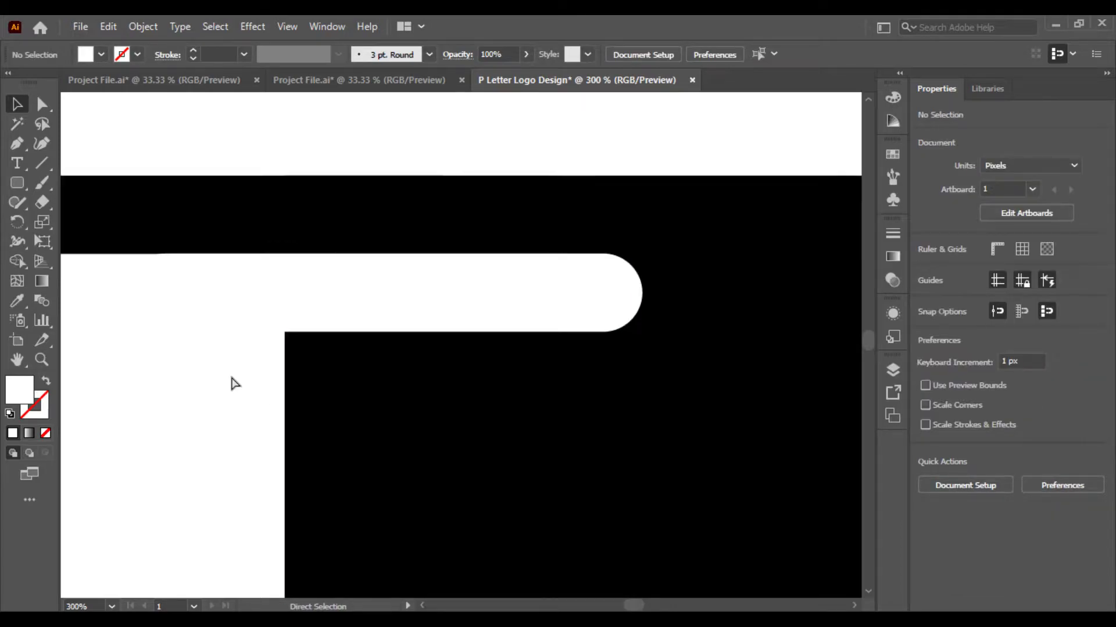
{"action": "left_click_drag", "start_coordinate": [237, 377], "coordinate": [230, 418]}
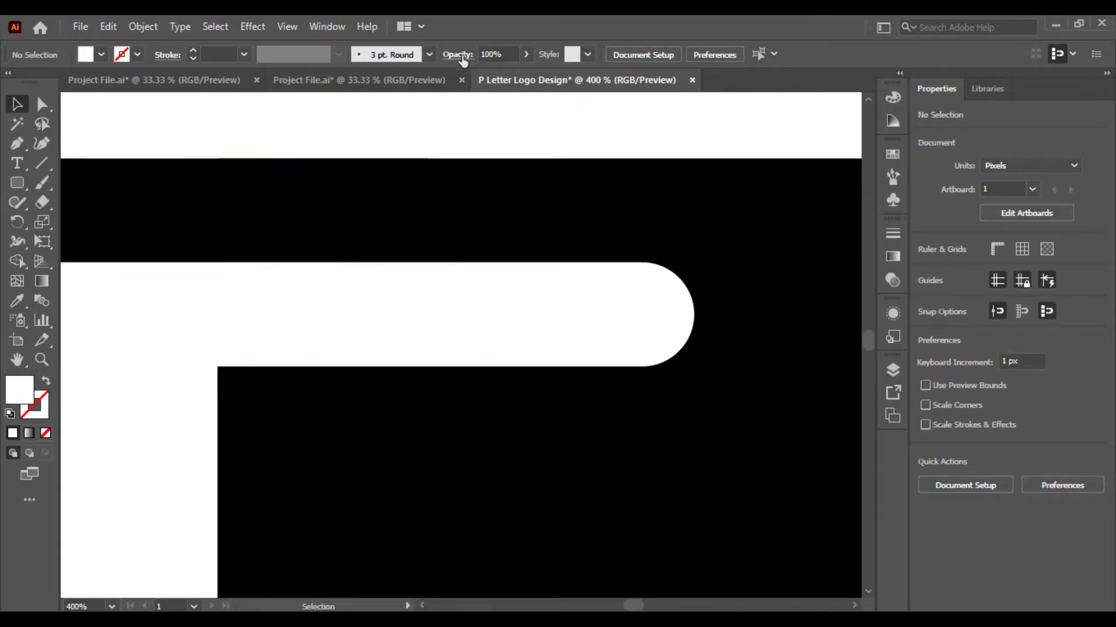
{"action": "key", "text": "ctrl+minus"}
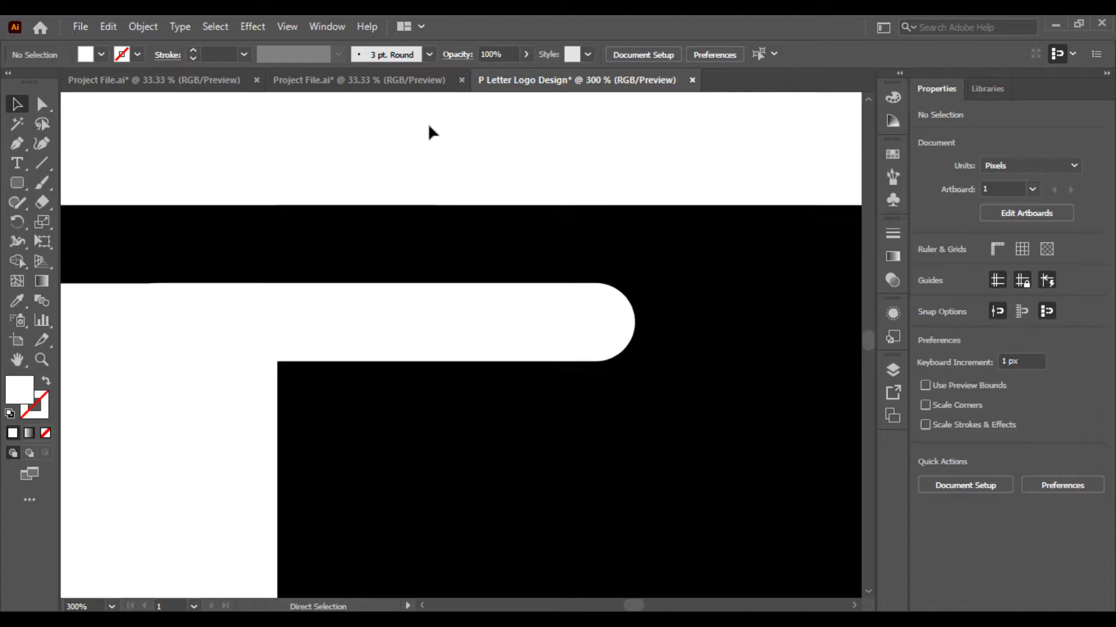
{"action": "key", "text": "ctrl+minus"}
{"action": "key", "text": "ctrl+plus"}
{"action": "key", "text": "ctrl+plus"}
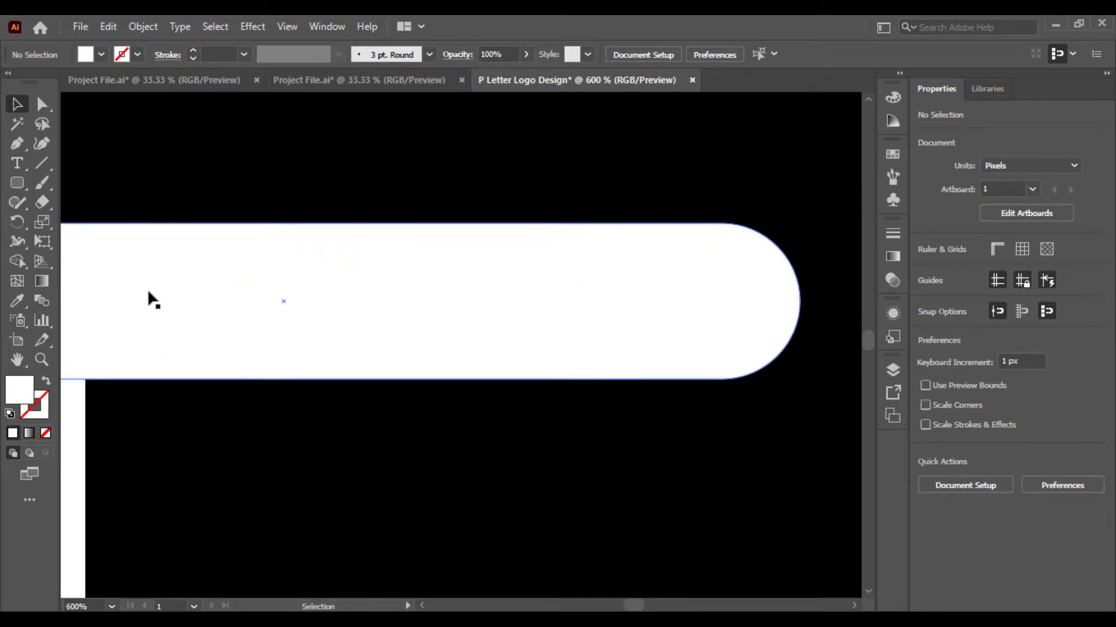
{"action": "key", "text": "ctrl+plus"}
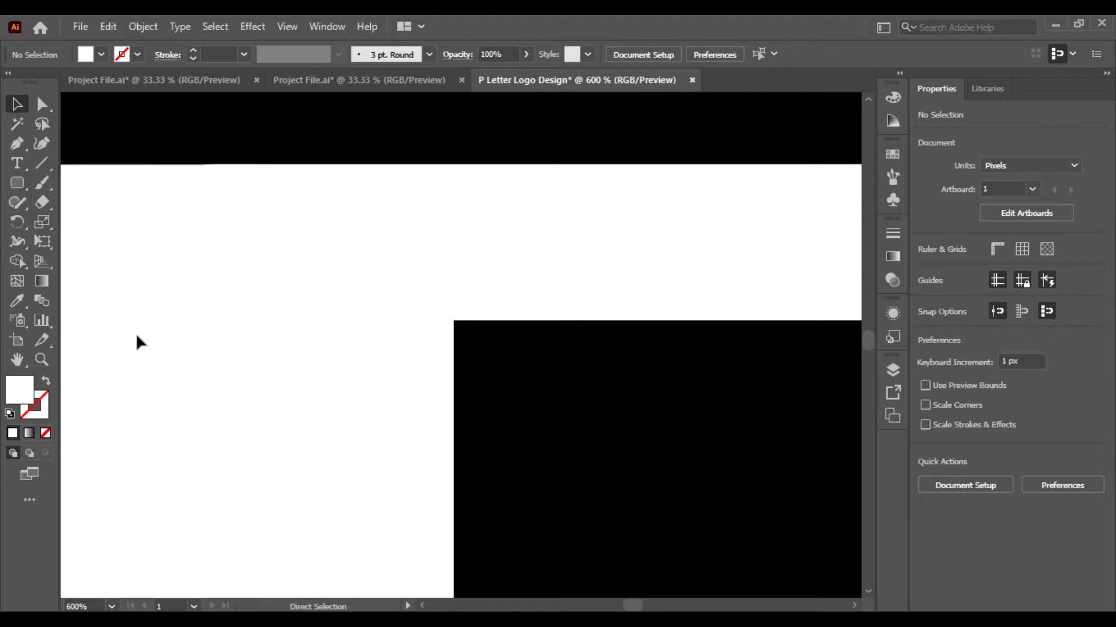
{"action": "key", "text": "ctrl+minus"}
{"action": "key", "text": "ctrl+minus"}
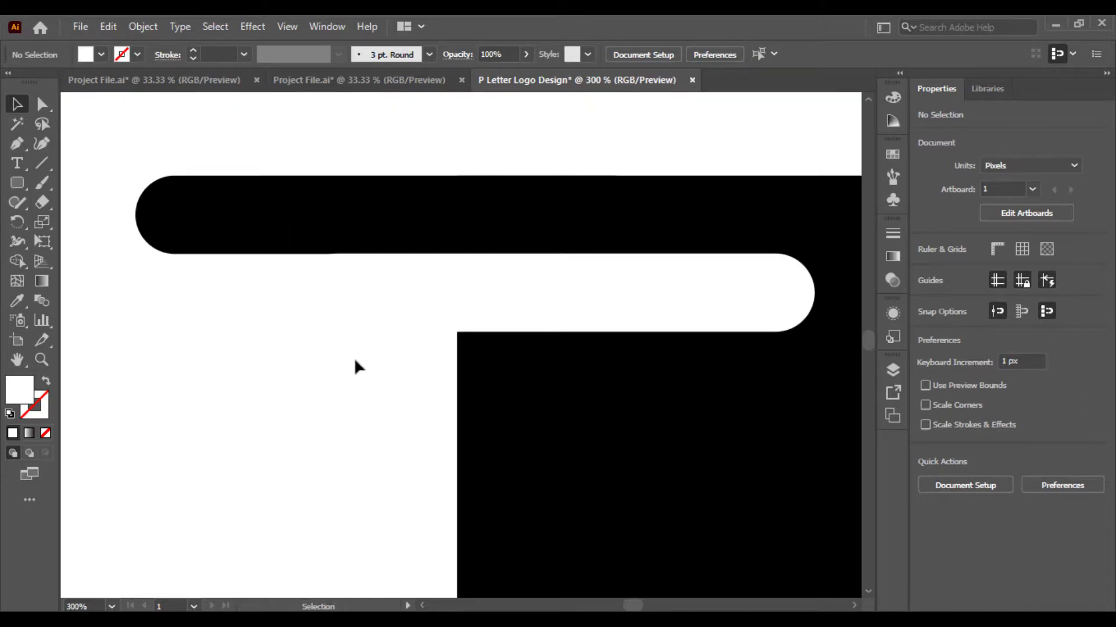
{"action": "left_click_drag", "start_coordinate": [385, 309], "coordinate": [515, 306]}
Step: Nudge the white bar down one more pixel so it sits flush
{"action": "key", "text": "ctrl+plus"}
{"action": "key", "text": "ctrl+plus"}
{"action": "key", "text": "ctrl+plus"}
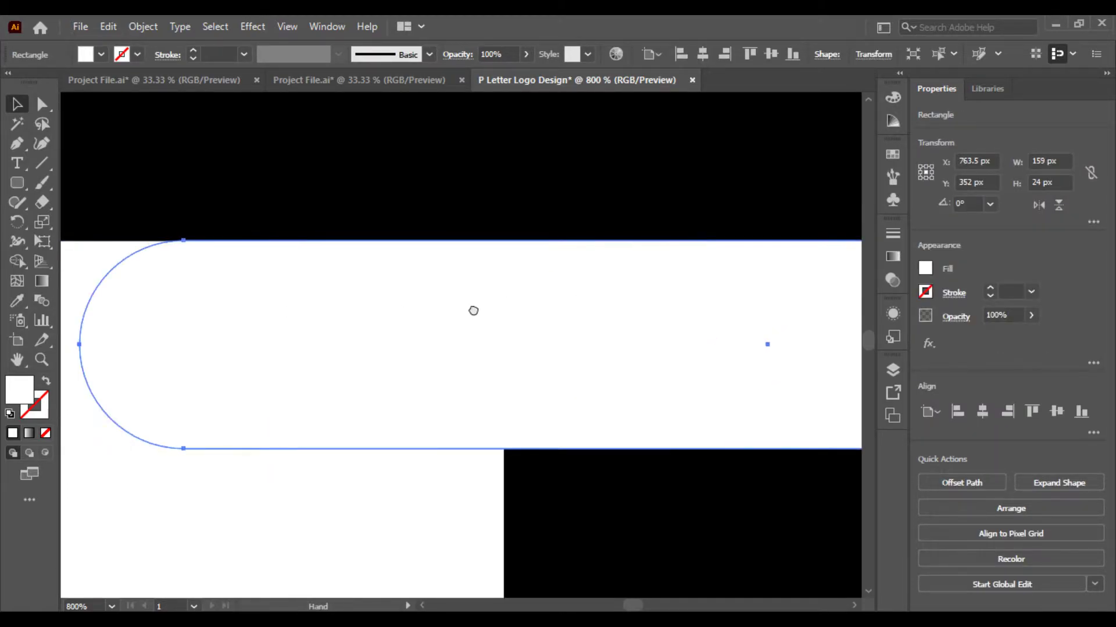
{"action": "scroll", "coordinate": [473, 311], "scroll_direction": "left", "scroll_amount": 5}
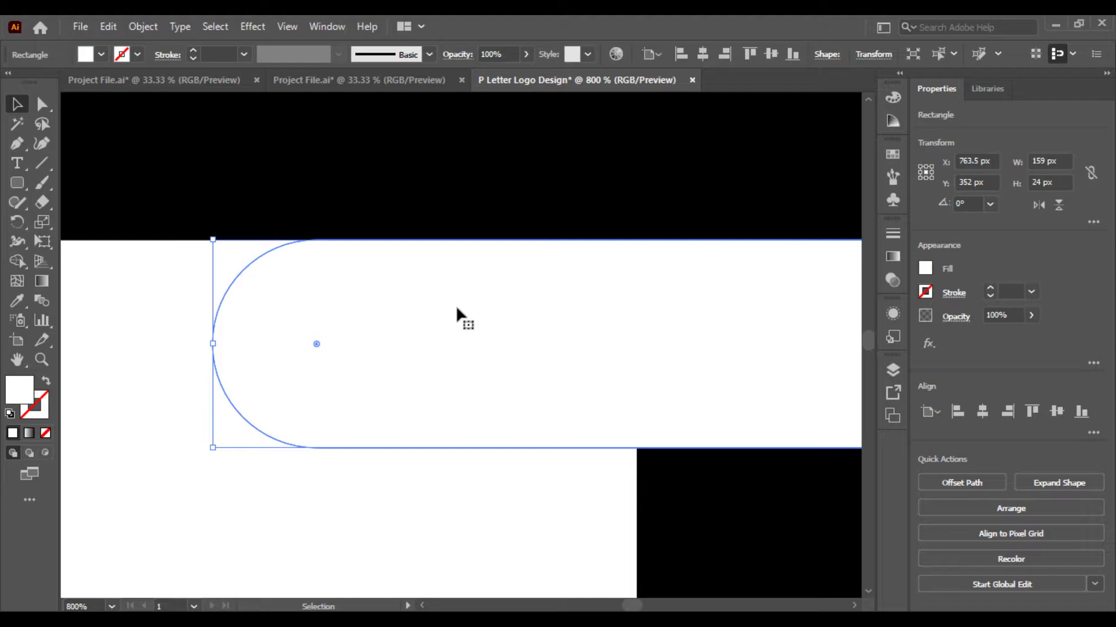
{"action": "key", "text": "Down"}
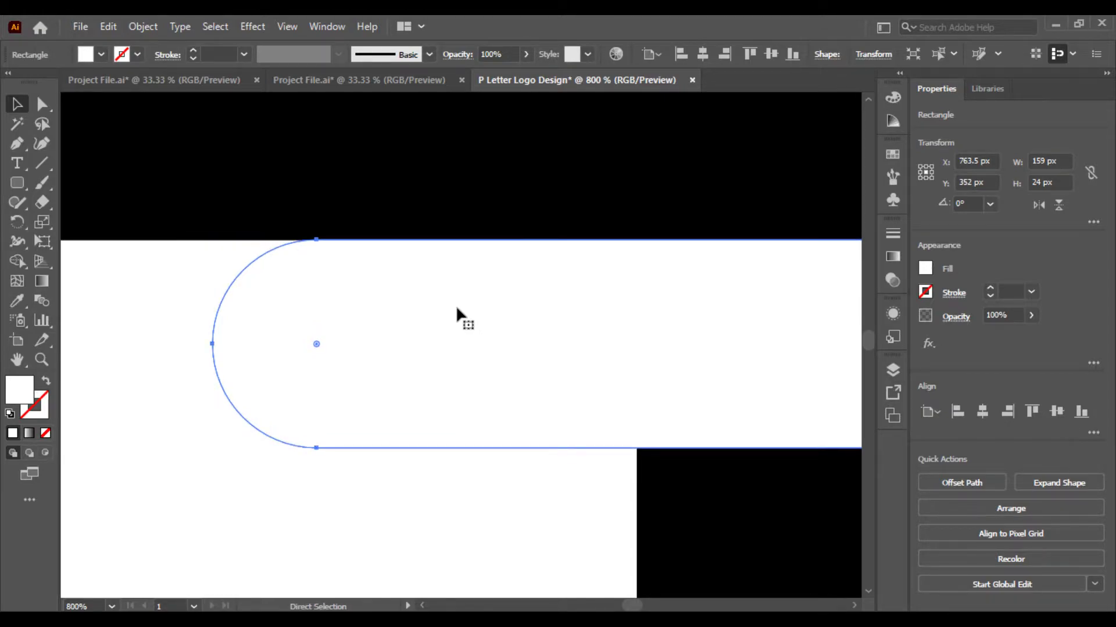
{"action": "scroll", "coordinate": [455, 305], "scroll_direction": "down", "scroll_amount": 4}
Step: Copy the top black bar below the white bar, shift the top bar left, and copy the white bar beneath
{"action": "left_click_drag", "start_coordinate": [287, 402], "coordinate": [297, 294]}
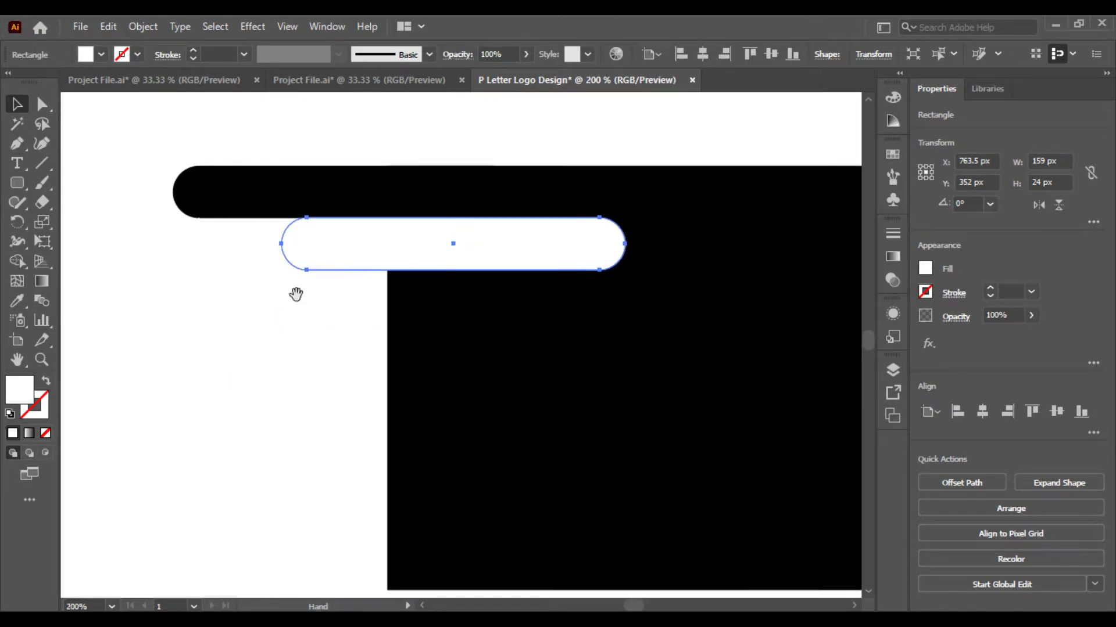
{"action": "mouse_move", "coordinate": [364, 216]}
{"action": "left_mouse_down", "text": "alt"}
{"action": "mouse_move", "coordinate": [365, 295]}
{"action": "mouse_move", "coordinate": [379, 319]}
{"action": "mouse_move", "coordinate": [363, 315]}
{"action": "left_mouse_up", "text": "alt"}
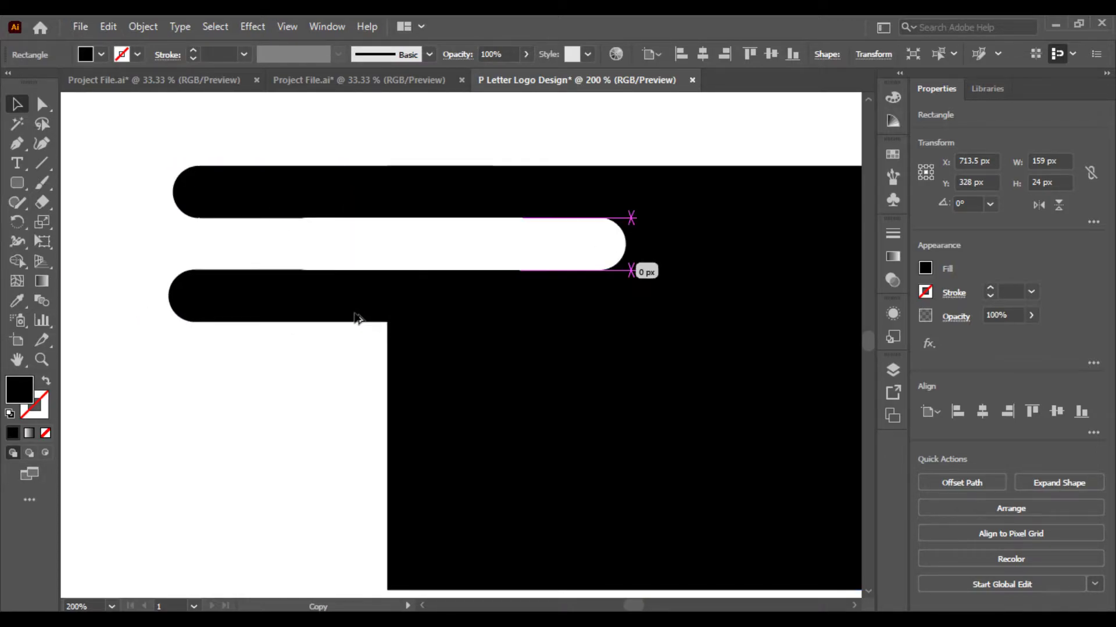
{"action": "left_click_drag", "start_coordinate": [369, 207], "coordinate": [329, 207]}
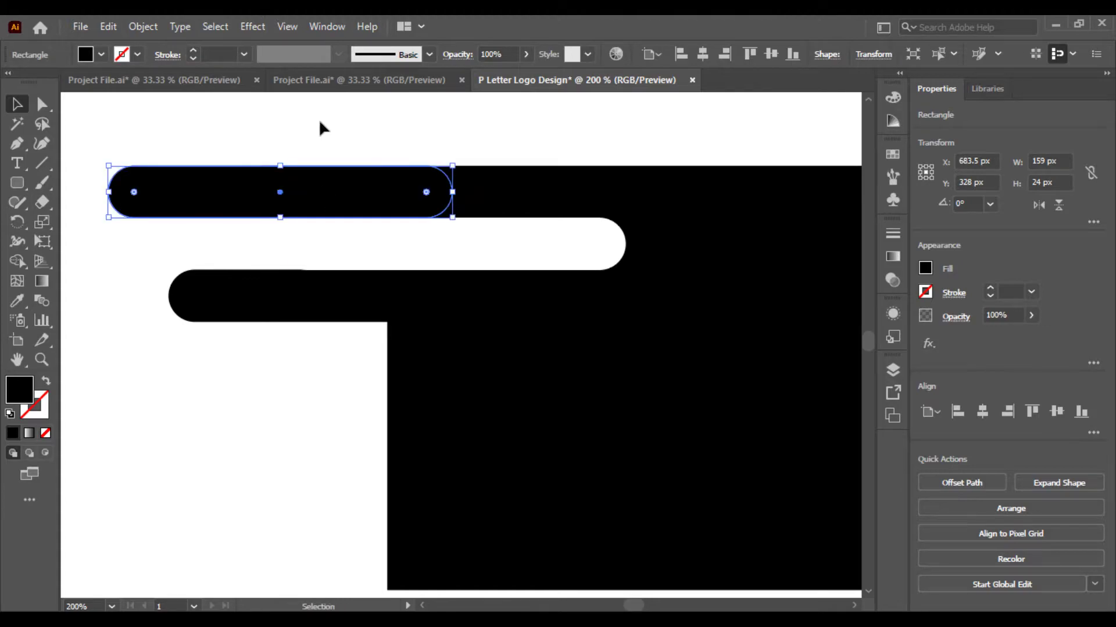
{"action": "left_click", "coordinate": [319, 124]}
{"action": "left_click", "coordinate": [349, 322]}
{"action": "left_click", "coordinate": [308, 360]}
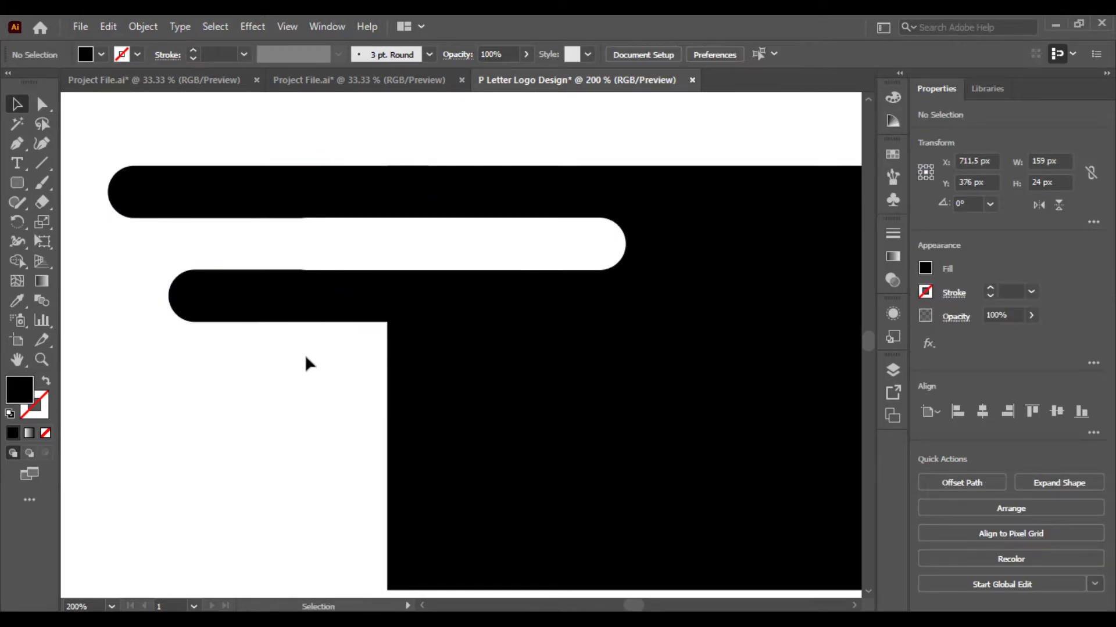
{"action": "left_click", "coordinate": [456, 254]}
{"action": "mouse_move", "coordinate": [485, 256]}
{"action": "left_mouse_down"}
{"action": "mouse_move", "coordinate": [485, 360]}
{"action": "mouse_move", "coordinate": [472, 350]}
{"action": "left_mouse_up"}
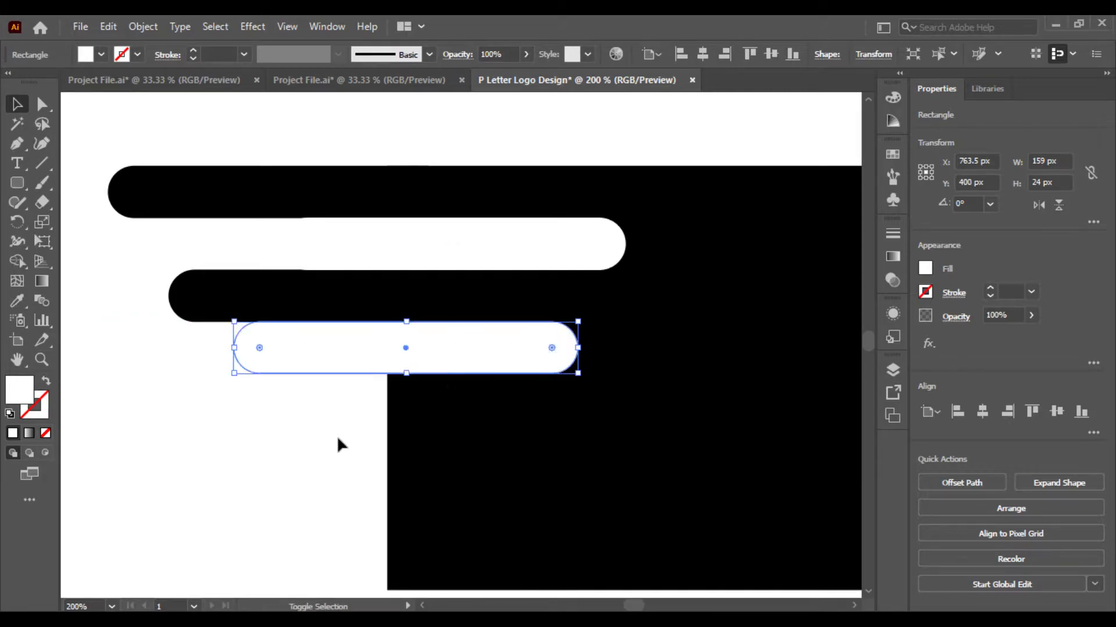
{"action": "left_click", "coordinate": [299, 416]}
Step: Add another black bar and white bar below, offsetting the bottom white bar to the right
{"action": "scroll", "coordinate": [299, 416], "scroll_direction": "down", "scroll_amount": 2}
{"action": "left_click", "coordinate": [424, 230]}
{"action": "mouse_move", "coordinate": [452, 225]}
{"action": "left_mouse_down"}
{"action": "mouse_move", "coordinate": [462, 333]}
{"action": "mouse_move", "coordinate": [517, 330]}
{"action": "left_mouse_up"}
{"action": "left_click", "coordinate": [311, 434]}
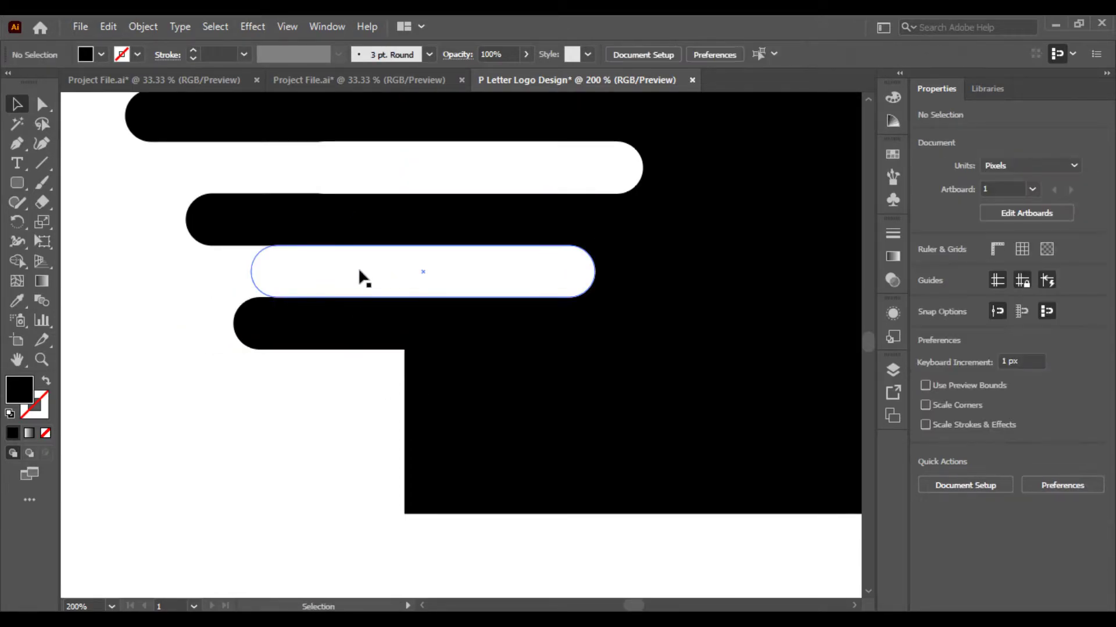
{"action": "left_click", "coordinate": [360, 272]}
{"action": "left_click", "coordinate": [400, 366]}
{"action": "left_click", "coordinate": [372, 293]}
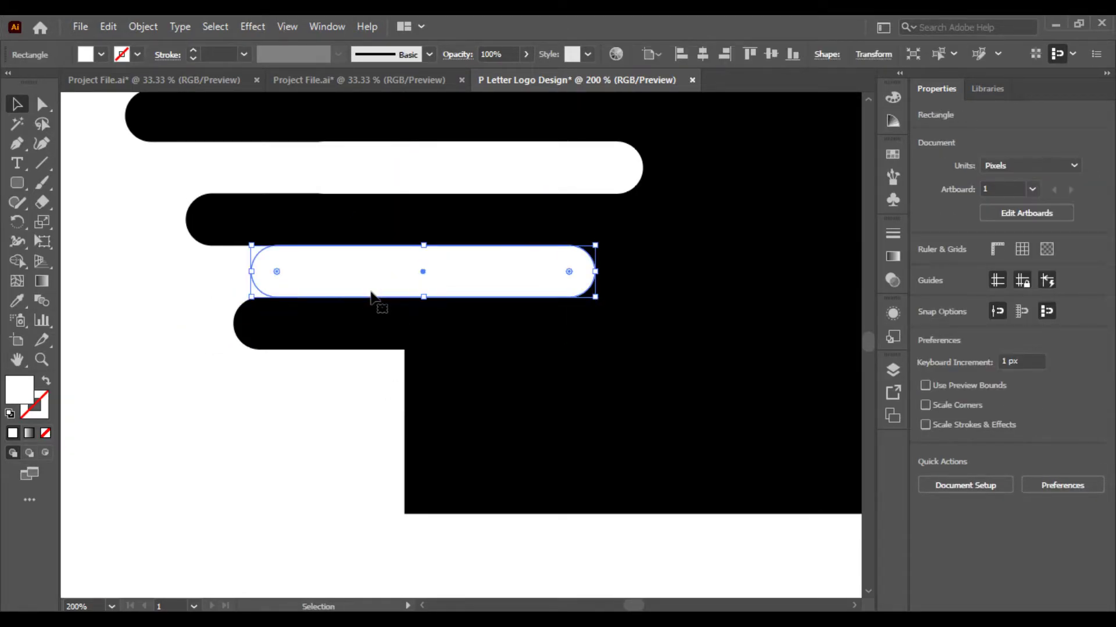
{"action": "left_click_drag", "start_coordinate": [372, 293], "coordinate": [372, 393]}
{"action": "left_click", "coordinate": [442, 377], "text": "shift"}
{"action": "mouse_move", "coordinate": [463, 390]}
{"action": "left_mouse_down"}
{"action": "mouse_move", "coordinate": [519, 387]}
{"action": "mouse_move", "coordinate": [513, 379]}
{"action": "left_mouse_up"}
{"action": "left_click", "coordinate": [282, 479]}
Step: Copy a black bar one row down and a white bar below it, staggered left
{"action": "left_click", "coordinate": [380, 336]}
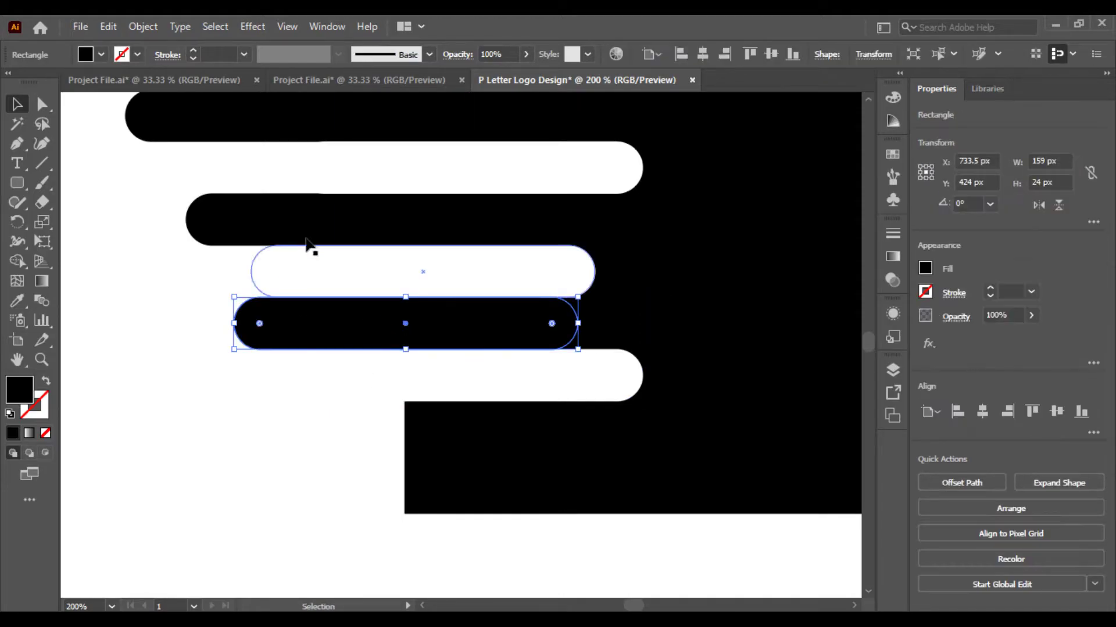
{"action": "left_click", "coordinate": [397, 233]}
{"action": "left_click_drag", "start_coordinate": [423, 227], "coordinate": [424, 441]}
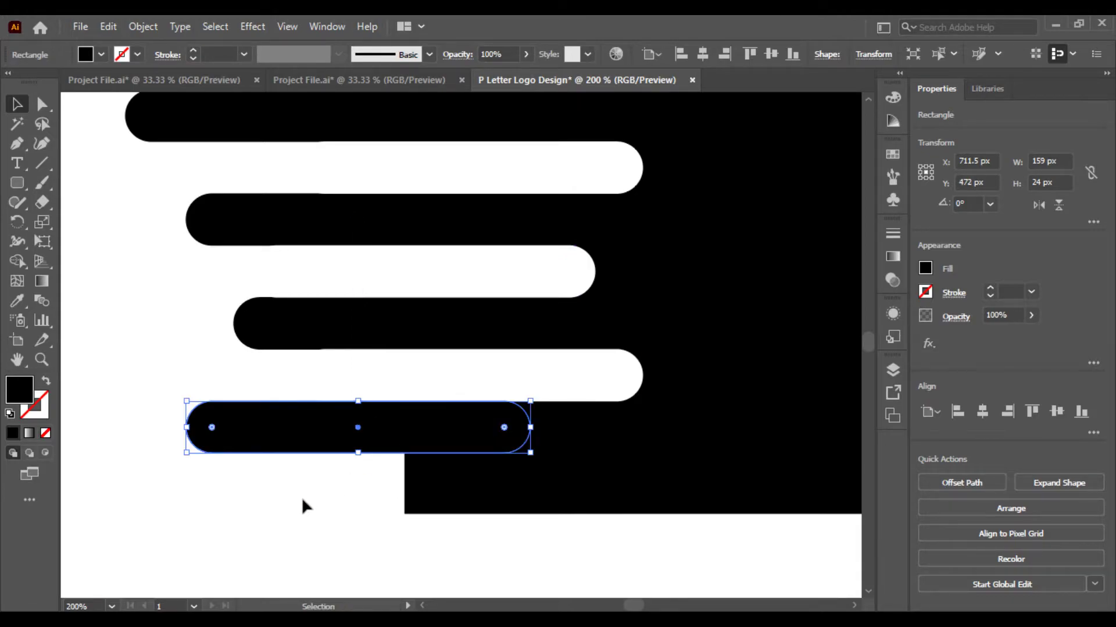
{"action": "left_click", "coordinate": [314, 488]}
{"action": "key", "text": "ctrl+minus"}
{"action": "left_click_drag", "start_coordinate": [344, 468], "coordinate": [340, 444]}
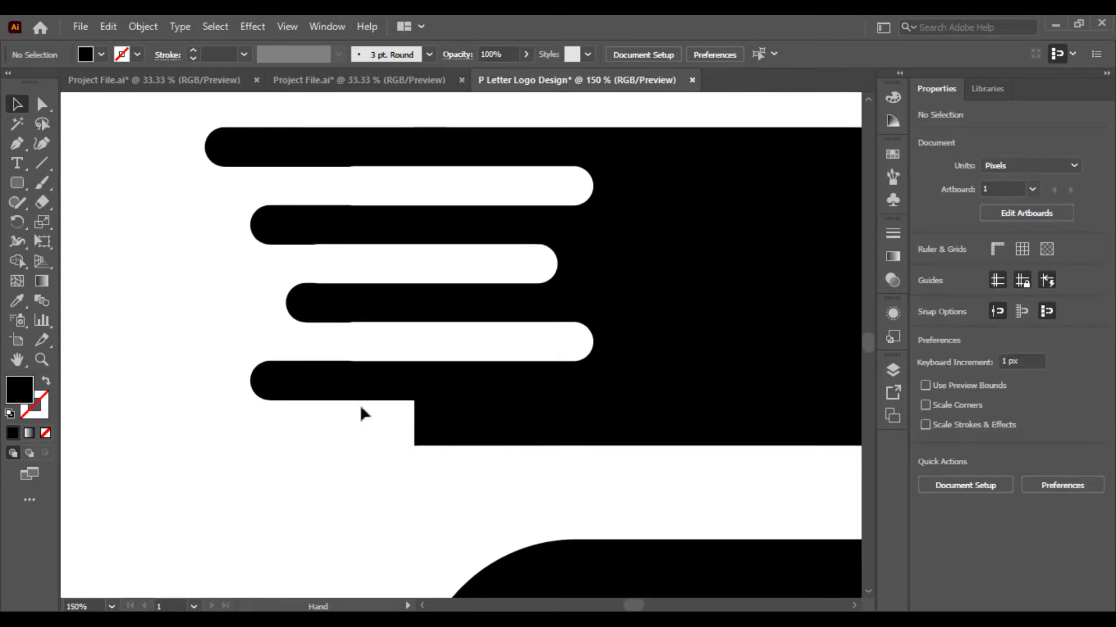
{"action": "mouse_move", "coordinate": [429, 341]}
{"action": "left_mouse_down"}
{"action": "mouse_move", "coordinate": [414, 426]}
{"action": "mouse_move", "coordinate": [433, 418]}
{"action": "left_mouse_up"}
{"action": "left_click", "coordinate": [451, 499]}
{"action": "left_click", "coordinate": [443, 413]}
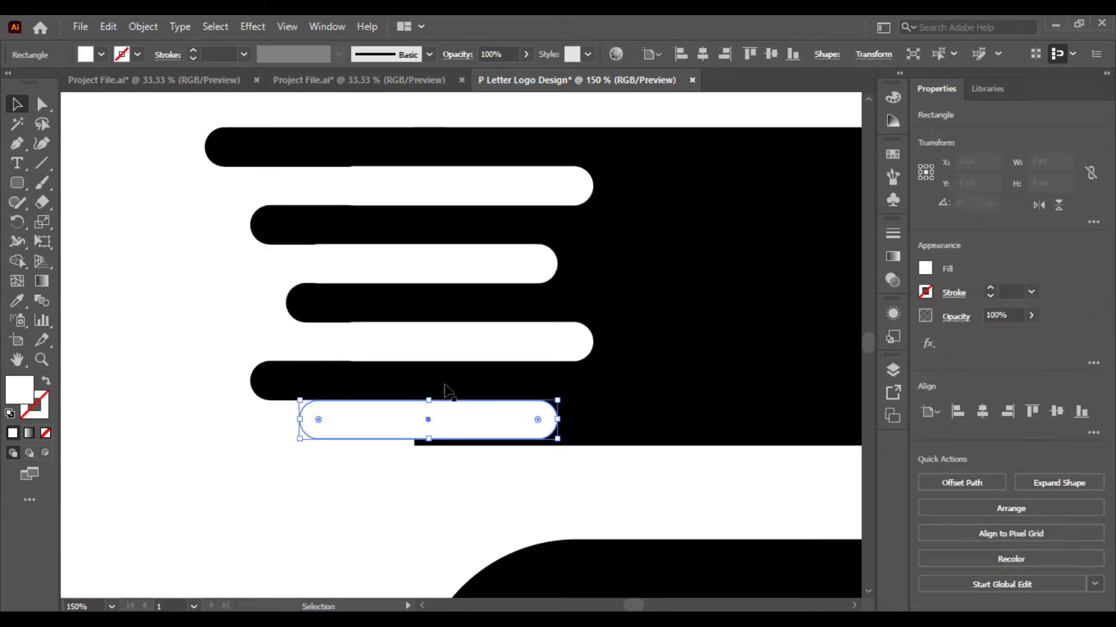
Step: Copy the top black bar to the bottom row to complete the alternating stack
{"action": "left_click", "coordinate": [355, 143]}
{"action": "left_click_drag", "start_coordinate": [399, 153], "coordinate": [401, 465]}
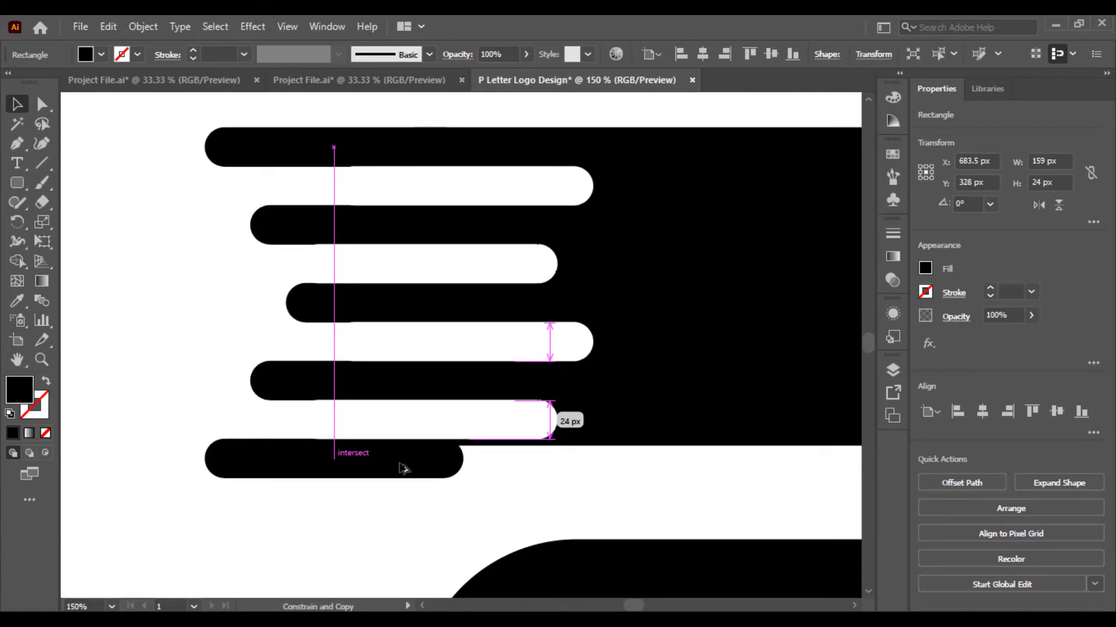
{"action": "left_click_drag", "start_coordinate": [404, 468], "coordinate": [405, 468]}
{"action": "left_click", "coordinate": [432, 493]}
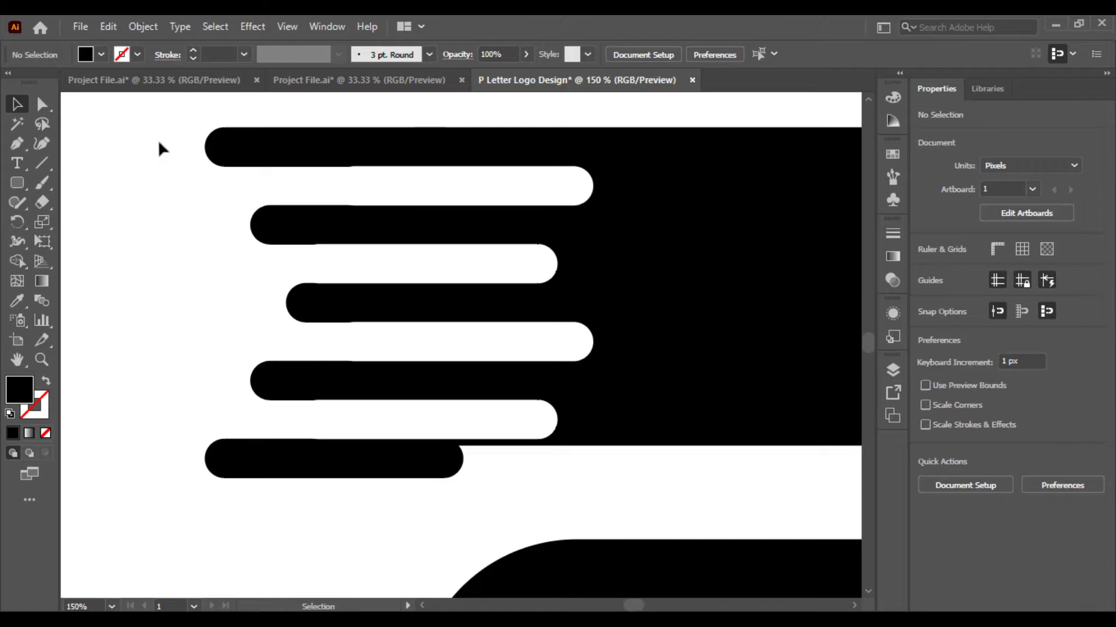
{"action": "mouse_move", "coordinate": [367, 510]}
{"action": "left_mouse_down"}
{"action": "mouse_move", "coordinate": [400, 515]}
{"action": "mouse_move", "coordinate": [404, 446]}
{"action": "left_mouse_up"}
{"action": "left_click", "coordinate": [399, 485]}
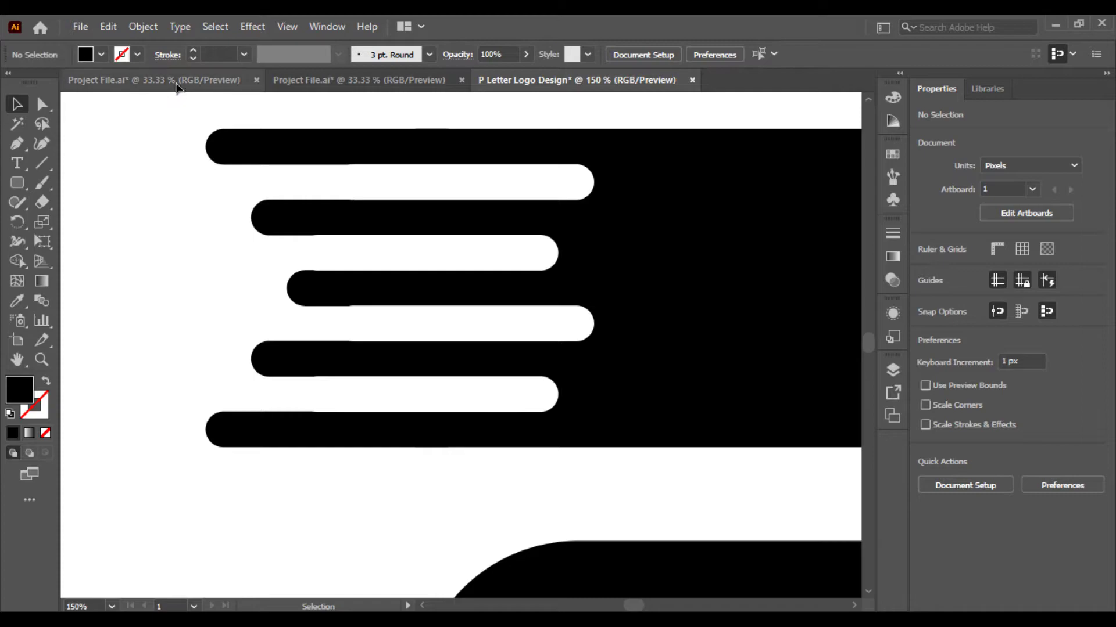
Step: Select the bars and P body, then Shape Builder-merge the white pill pieces in each row
{"action": "left_click_drag", "start_coordinate": [177, 116], "coordinate": [525, 480]}
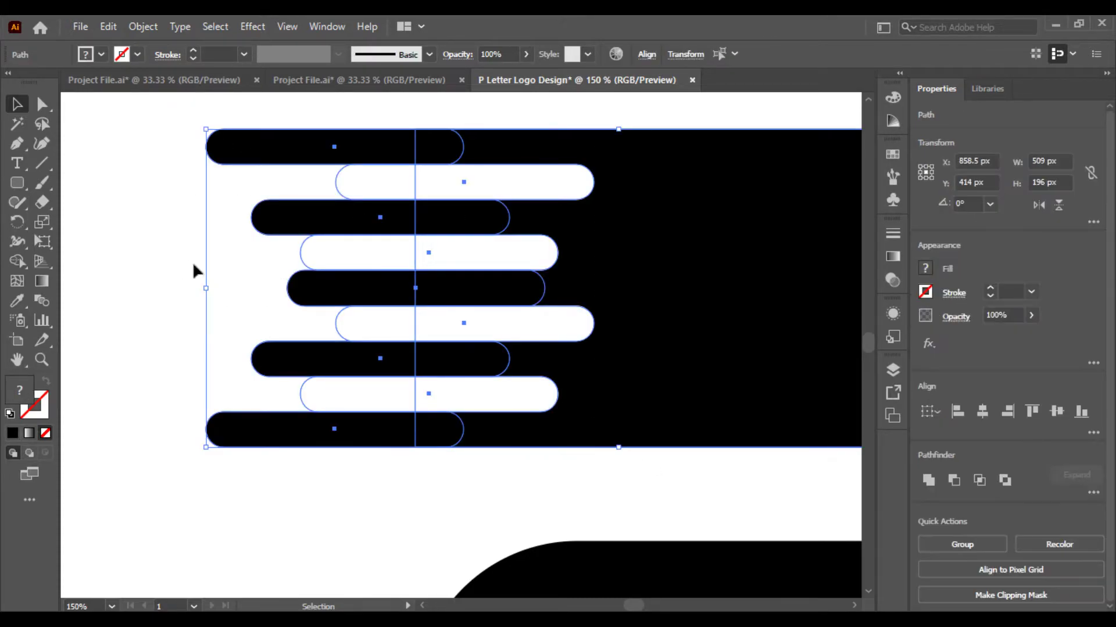
{"action": "left_click", "coordinate": [18, 262]}
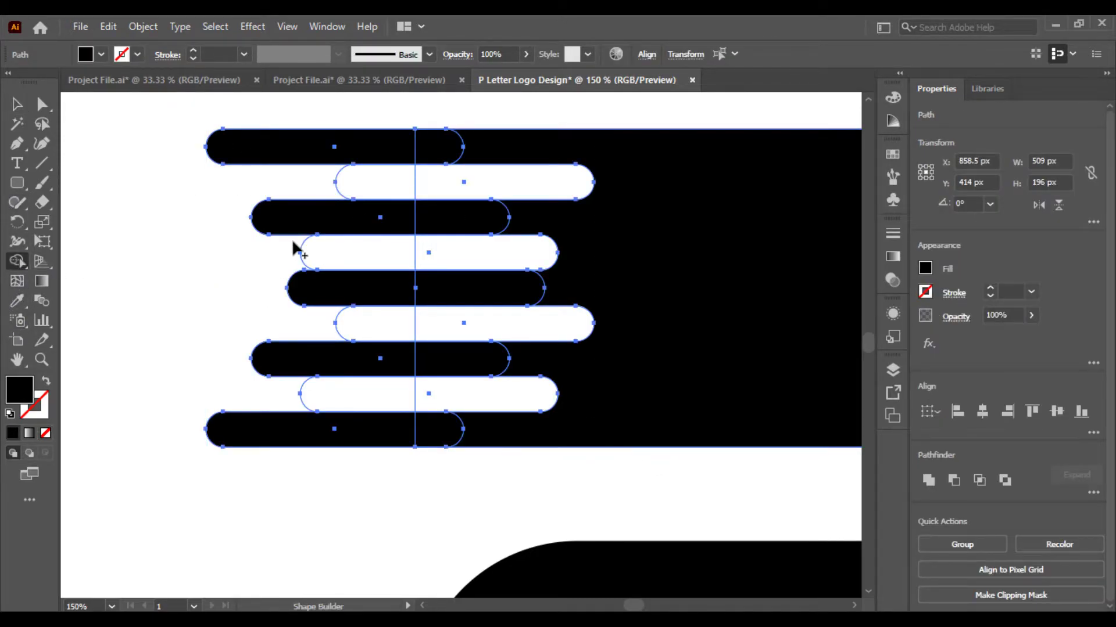
{"action": "left_click_drag", "start_coordinate": [348, 183], "coordinate": [512, 185]}
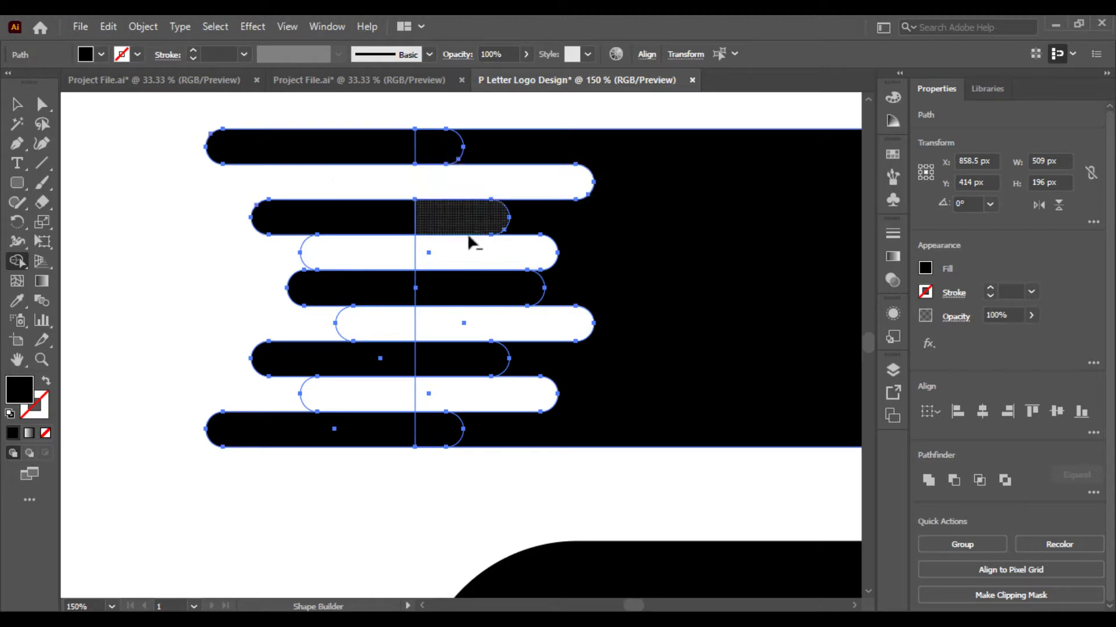
{"action": "left_click_drag", "start_coordinate": [349, 253], "coordinate": [512, 253]}
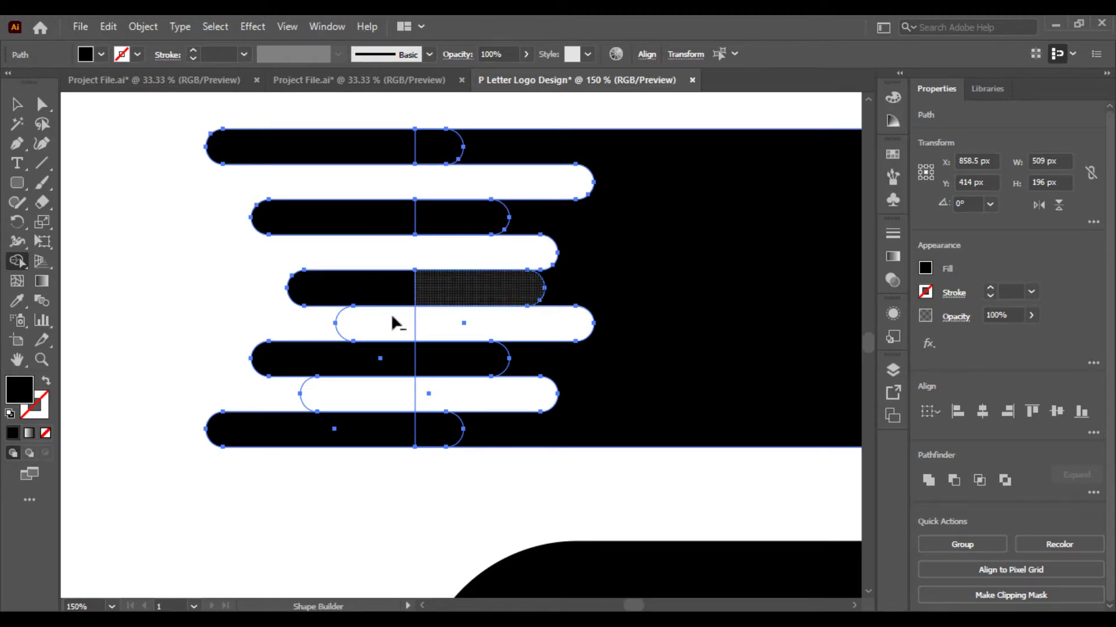
{"action": "left_click_drag", "start_coordinate": [346, 323], "coordinate": [512, 324]}
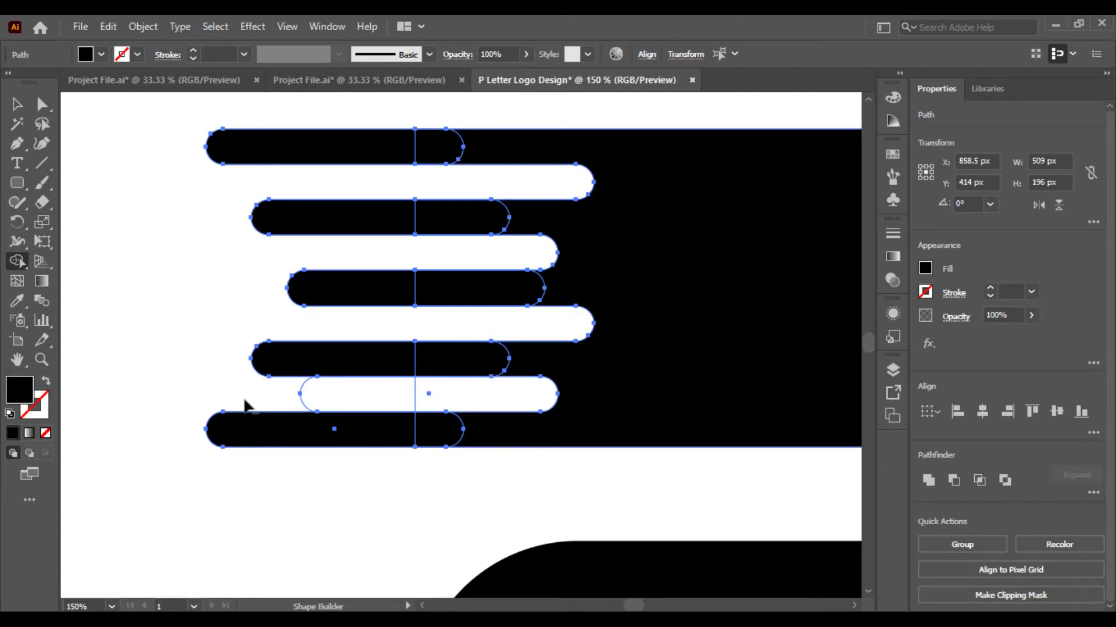
{"action": "left_click_drag", "start_coordinate": [247, 400], "coordinate": [546, 396]}
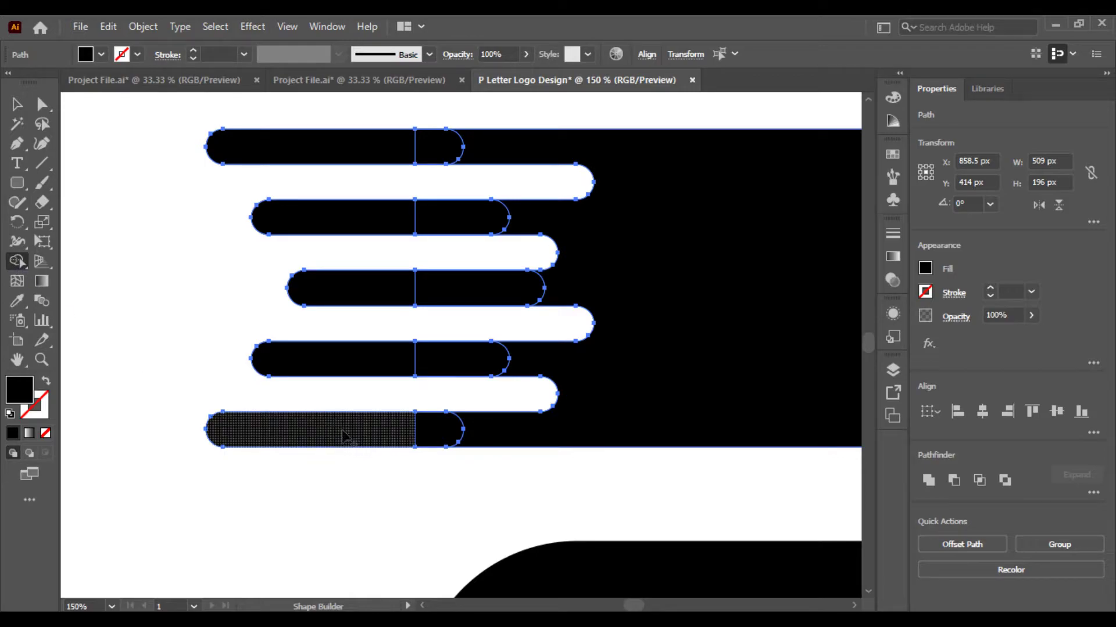
Step: Merge the black pills and the top pill end into the black inner body
{"action": "left_click_drag", "start_coordinate": [349, 430], "coordinate": [537, 433]}
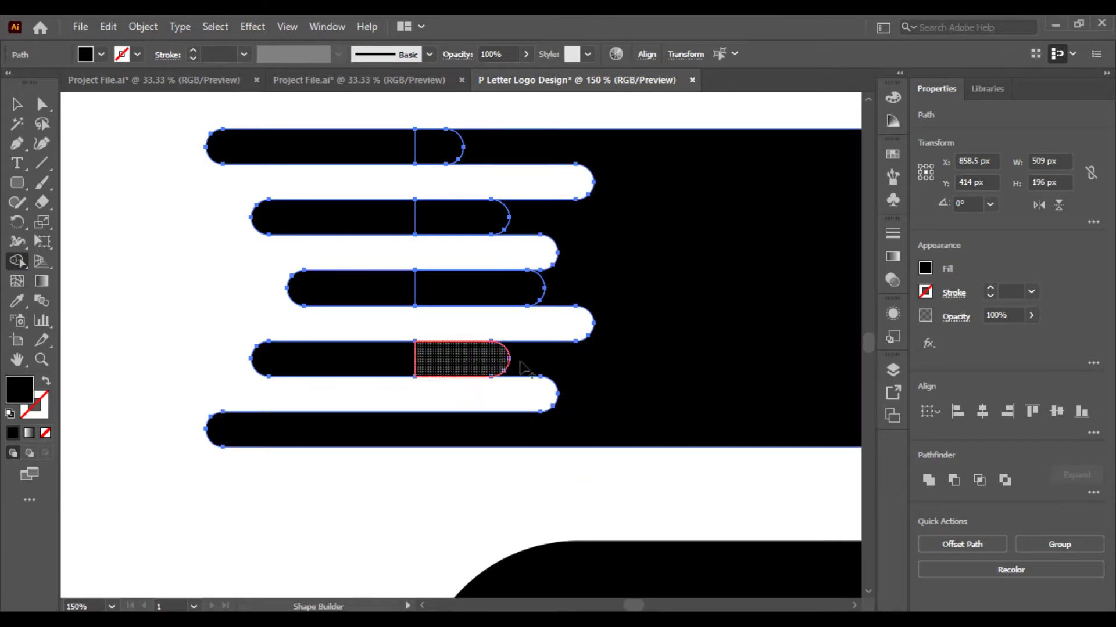
{"action": "left_click_drag", "start_coordinate": [594, 368], "coordinate": [391, 362]}
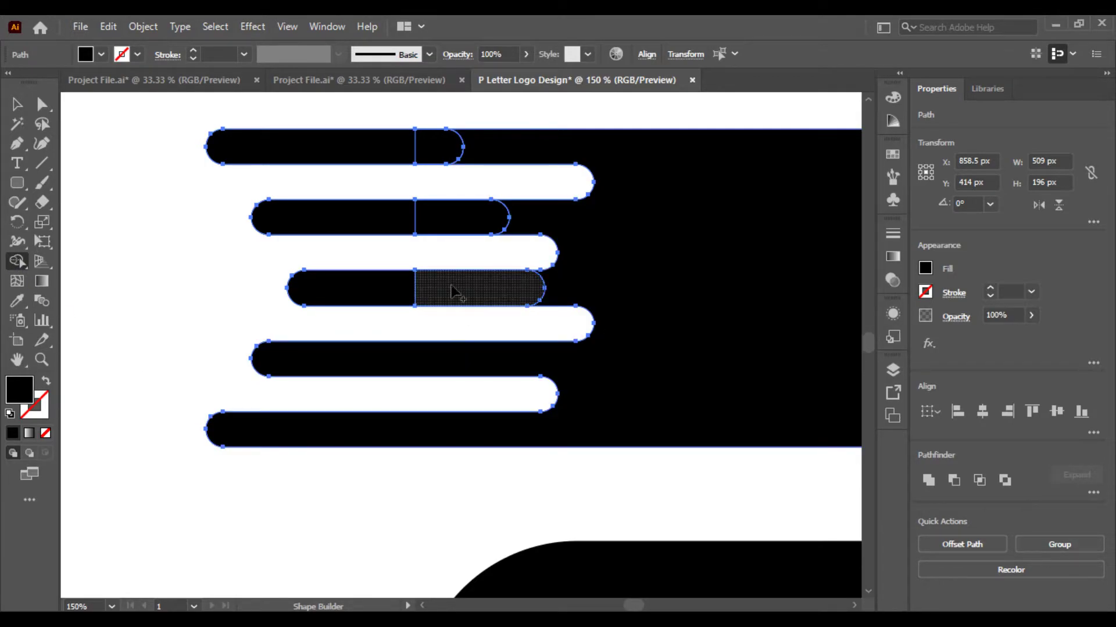
{"action": "left_click_drag", "start_coordinate": [523, 288], "coordinate": [349, 288]}
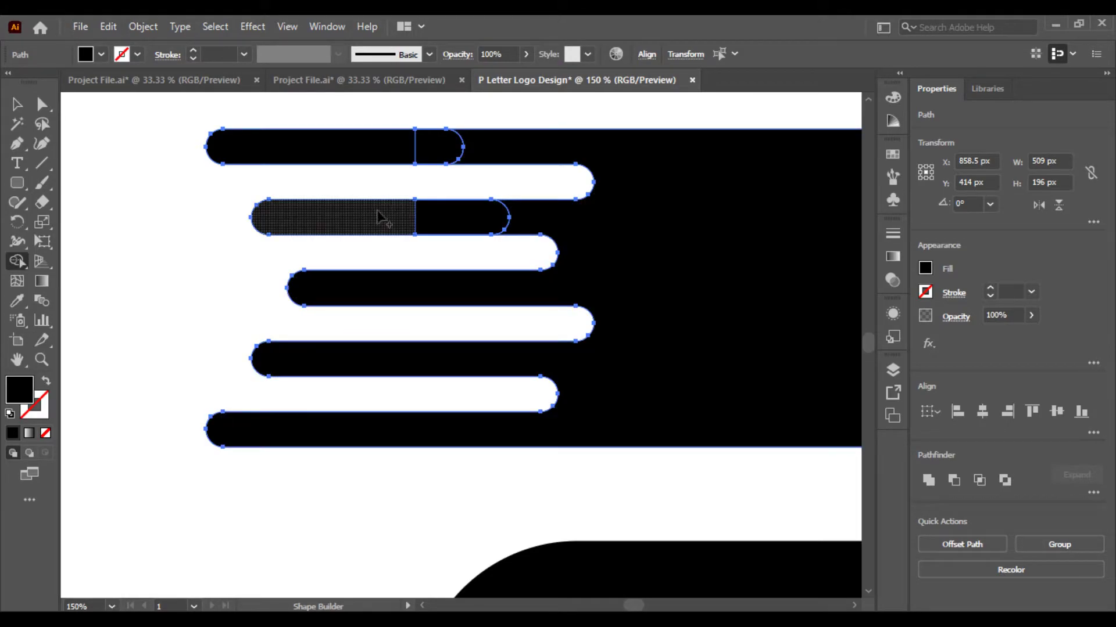
{"action": "left_click_drag", "start_coordinate": [380, 220], "coordinate": [474, 225]}
{"action": "left_click_drag", "start_coordinate": [374, 156], "coordinate": [470, 148]}
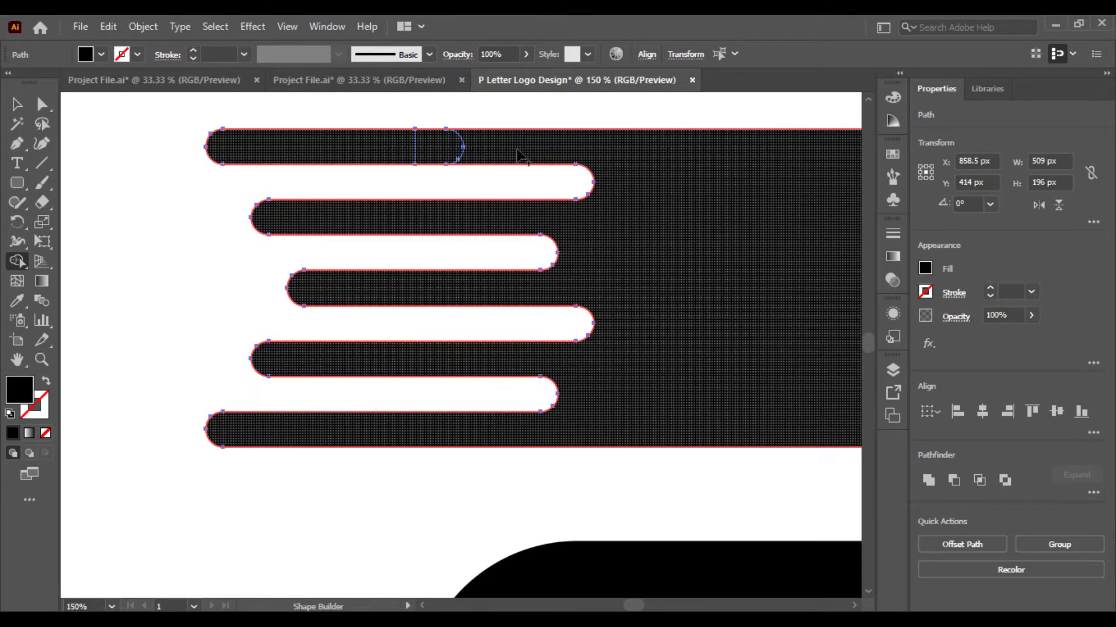
{"action": "left_click", "coordinate": [19, 105]}
{"action": "left_click", "coordinate": [146, 262]}
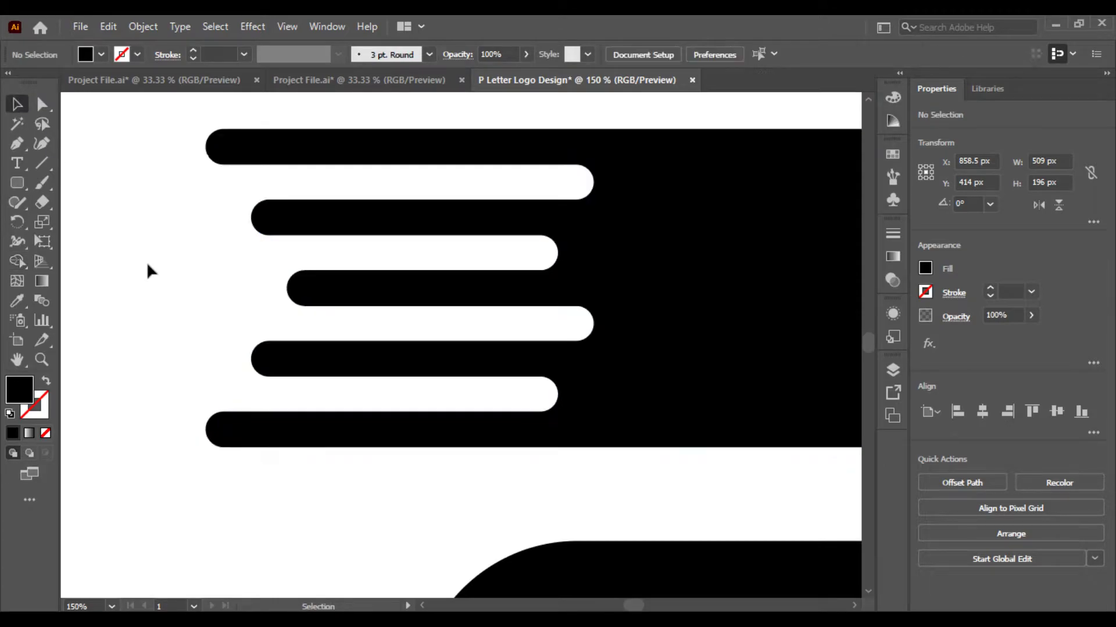
{"action": "key", "text": "ctrl+minus"}
{"action": "key", "text": "ctrl+minus"}
{"action": "key", "text": "ctrl+minus"}
{"action": "key", "text": "ctrl+plus"}
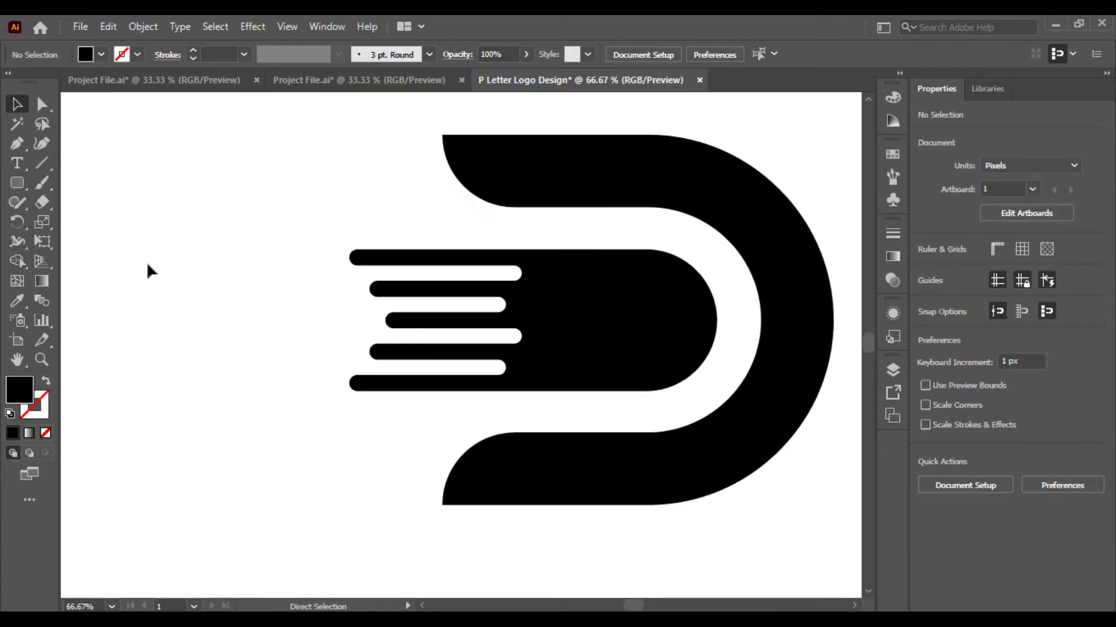
{"action": "scroll", "coordinate": [220, 299], "scroll_direction": "right", "scroll_amount": 3}
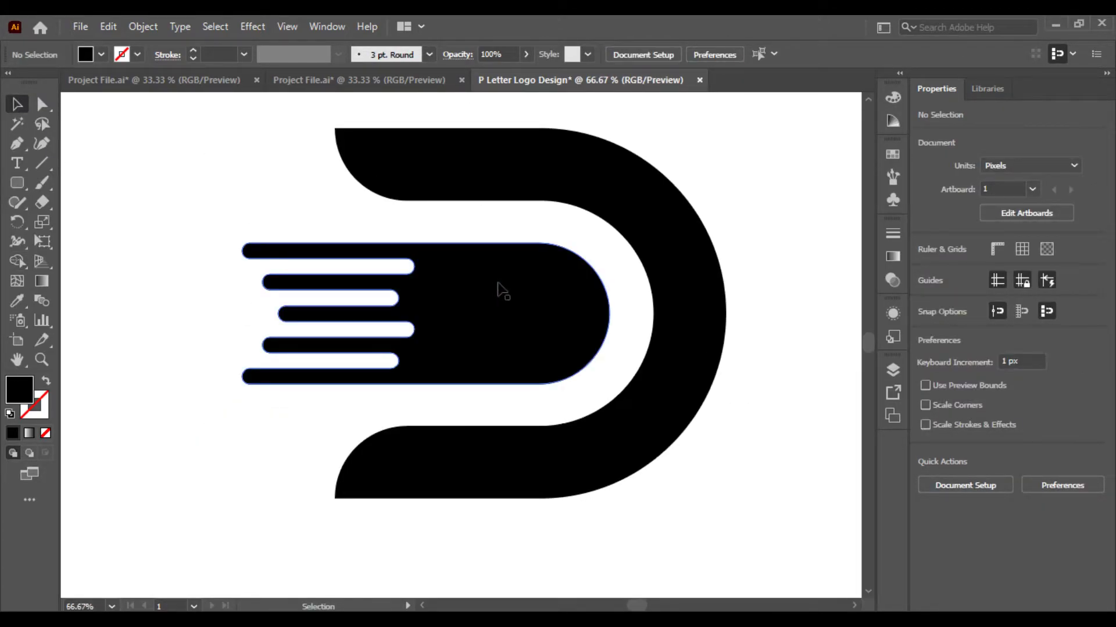
{"action": "left_click", "coordinate": [572, 275]}
Step: Draw a small rounded pill and place it left of the top speed line
{"action": "left_click", "coordinate": [282, 187]}
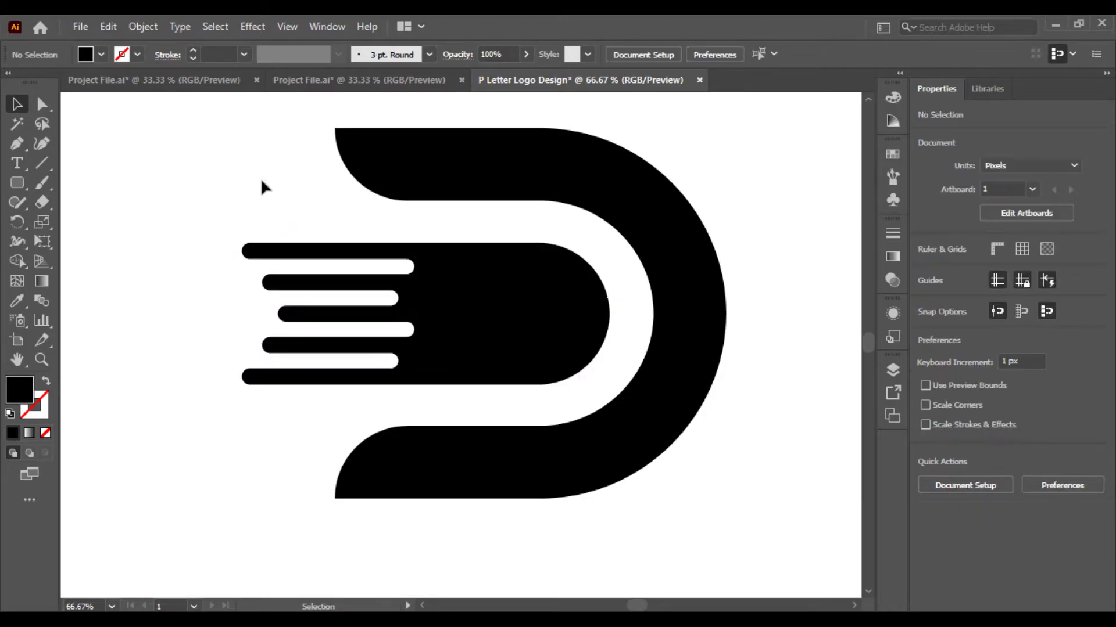
{"action": "key", "text": "h"}
{"action": "left_click", "coordinate": [260, 180]}
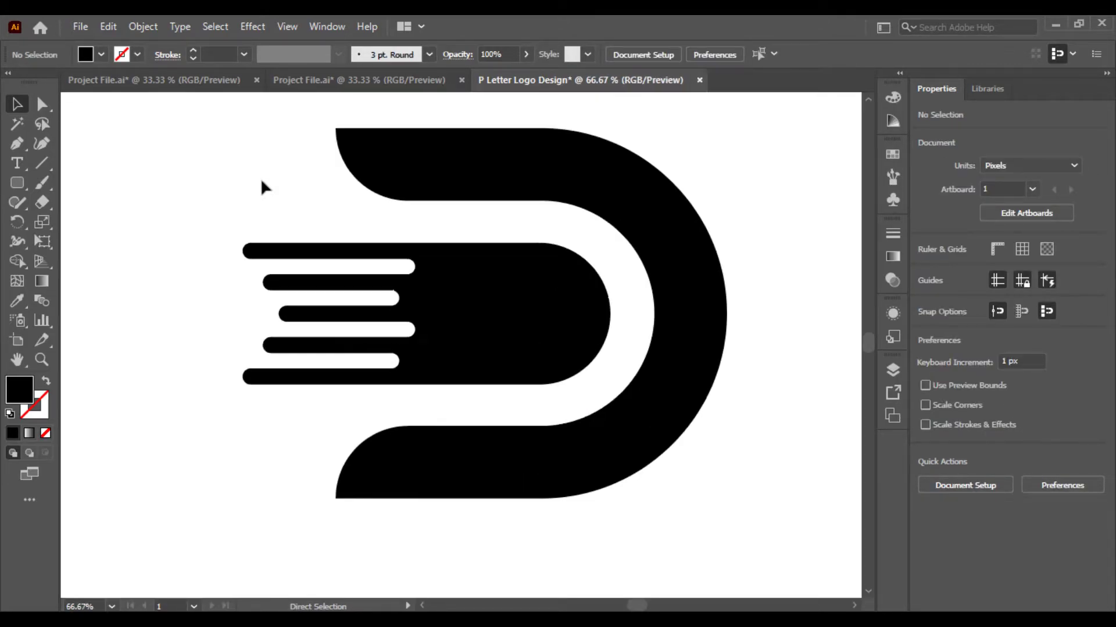
{"action": "left_click_drag", "start_coordinate": [454, 271], "coordinate": [521, 270]}
{"action": "key", "text": "ctrl+plus"}
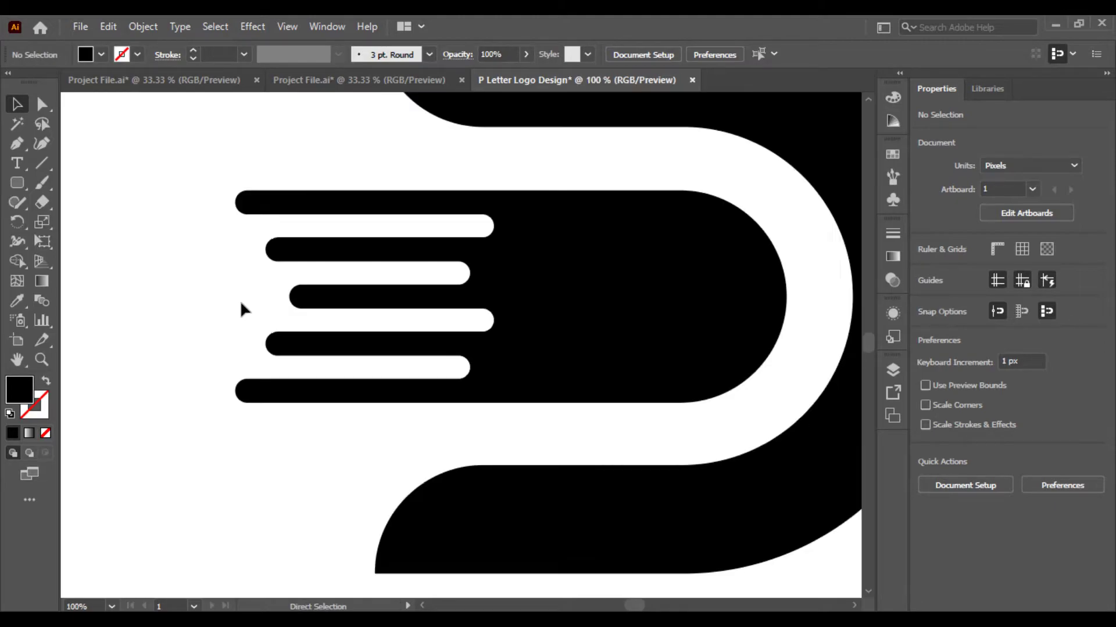
{"action": "key", "text": "ctrl+plus"}
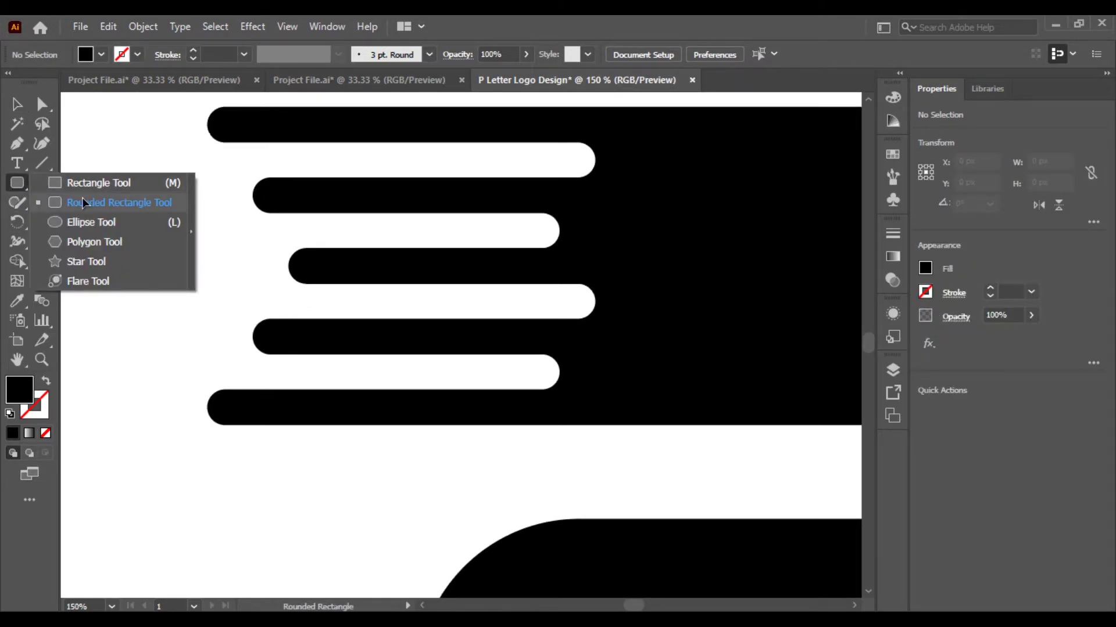
{"action": "left_click_drag", "start_coordinate": [9, 185], "coordinate": [96, 204]}
{"action": "left_click_drag", "start_coordinate": [335, 176], "coordinate": [417, 212]}
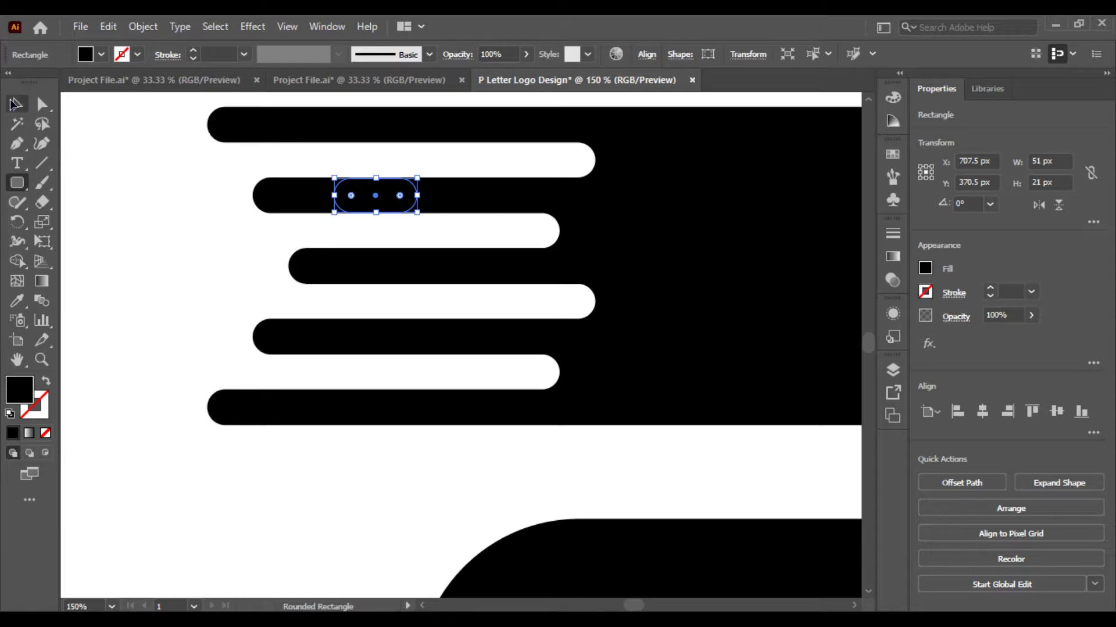
{"action": "left_click", "coordinate": [14, 103]}
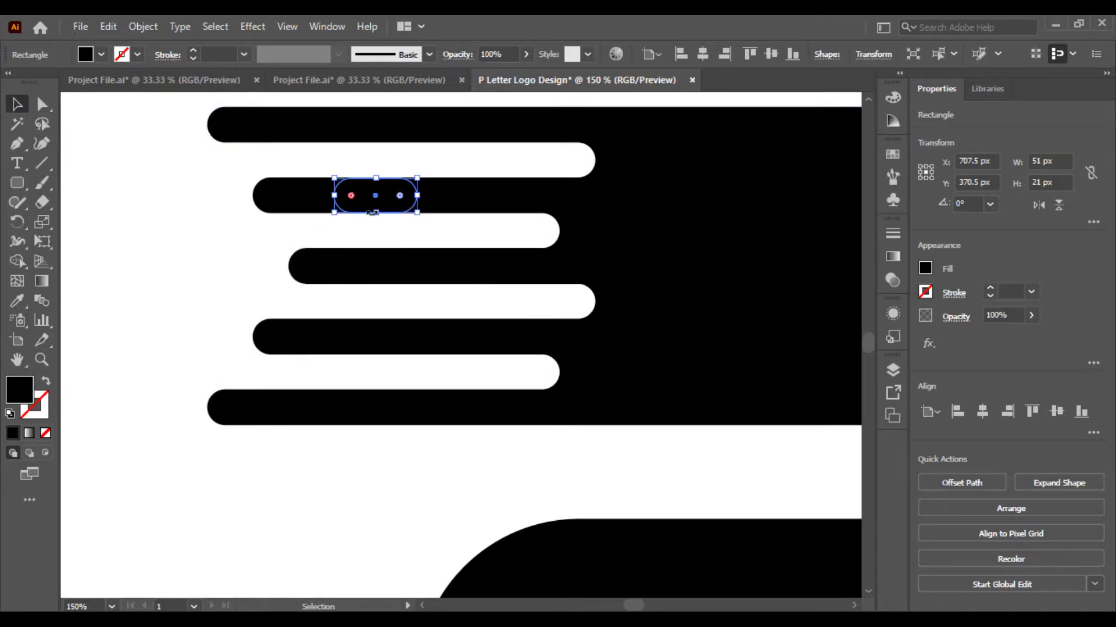
{"action": "mouse_move", "coordinate": [389, 203]}
{"action": "left_mouse_down"}
{"action": "mouse_move", "coordinate": [248, 275]}
{"action": "mouse_move", "coordinate": [148, 134]}
{"action": "mouse_move", "coordinate": [163, 134]}
{"action": "left_mouse_up"}
{"action": "left_click", "coordinate": [189, 214]}
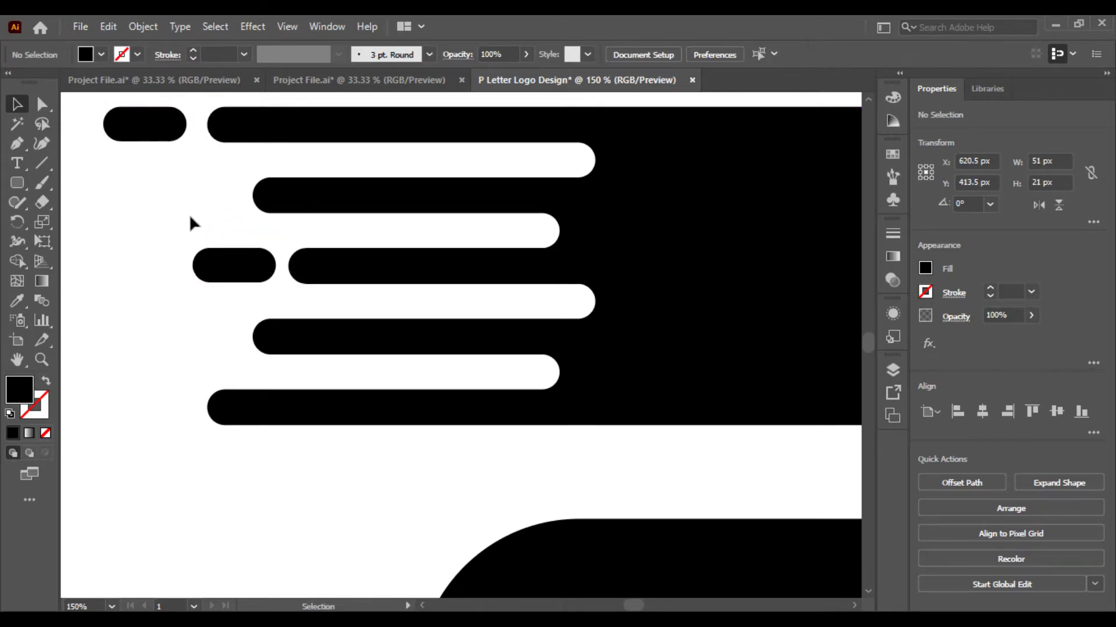
Step: Alt-drag a copy of the dash down beside the bottom speed line
{"action": "key", "text": "ctrl+minus"}
{"action": "key", "text": "ctrl+minus"}
{"action": "key", "text": "ctrl+plus"}
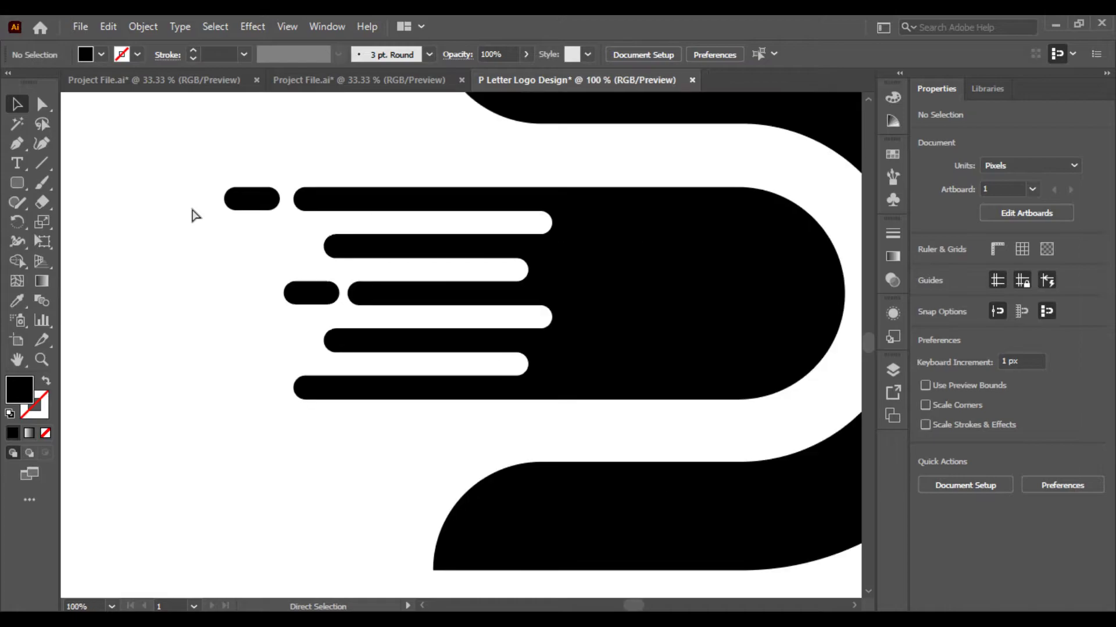
{"action": "mouse_move", "coordinate": [258, 205]}
{"action": "left_mouse_down"}
{"action": "mouse_move", "coordinate": [263, 395]}
{"action": "mouse_move", "coordinate": [240, 388]}
{"action": "left_mouse_up"}
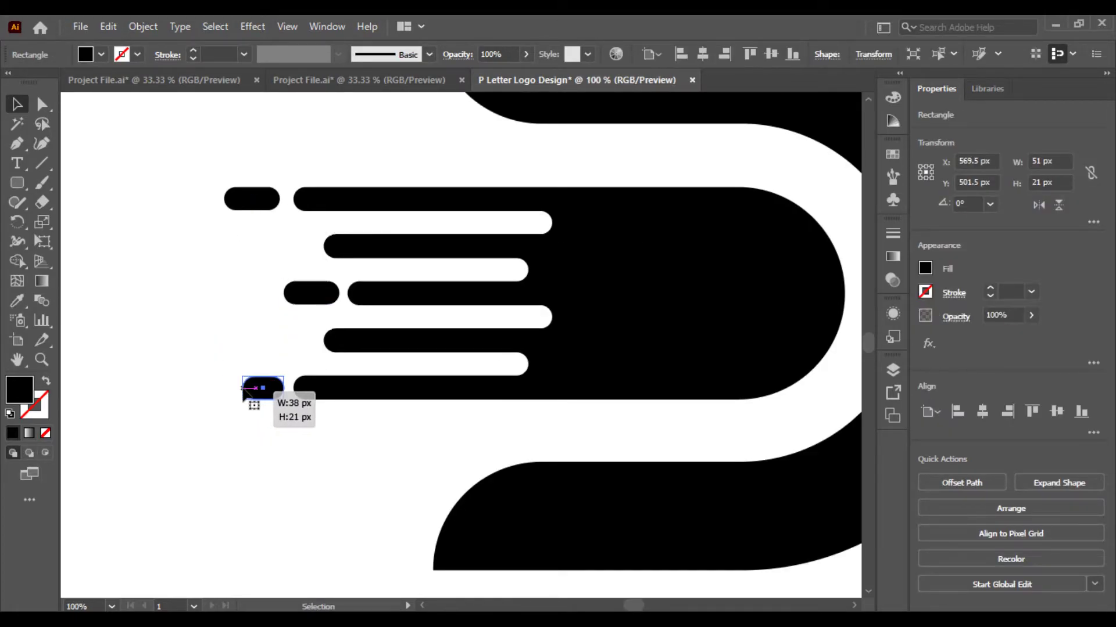
{"action": "left_click", "coordinate": [226, 397]}
{"action": "key", "text": "ctrl+minus"}
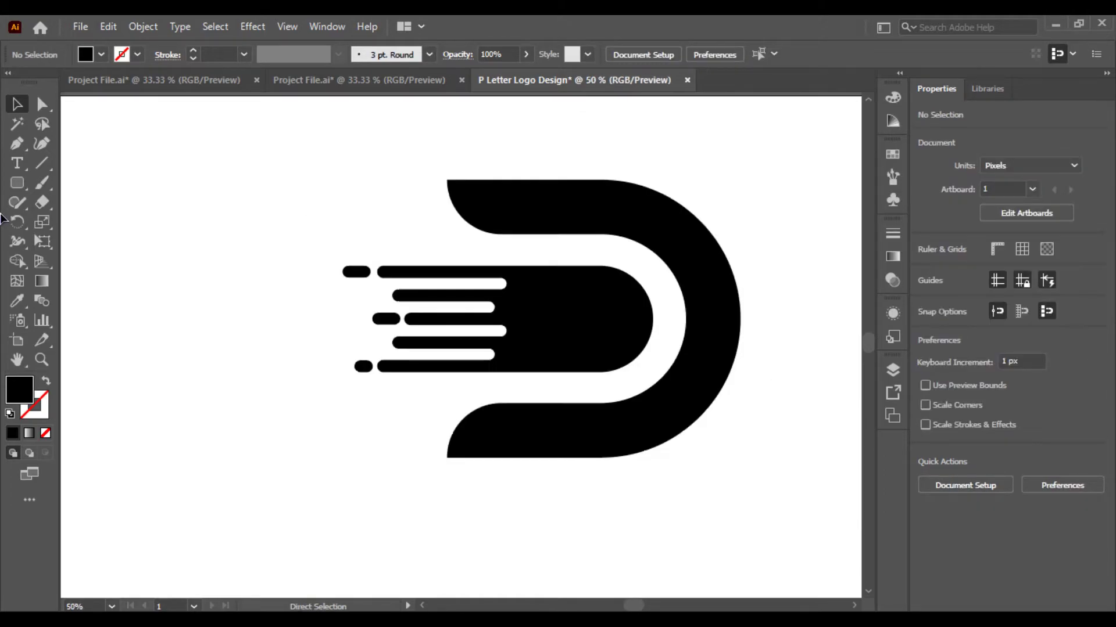
Step: Try stretching the D shape's left side leftward, then undo it
{"action": "left_click", "coordinate": [570, 181]}
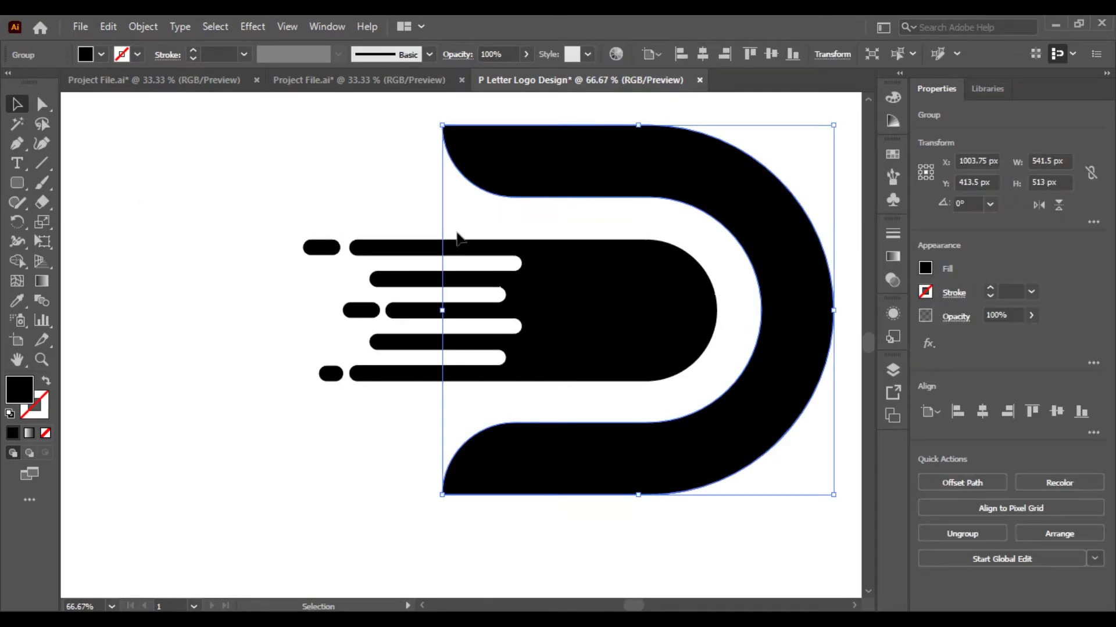
{"action": "left_click_drag", "start_coordinate": [441, 310], "coordinate": [287, 324]}
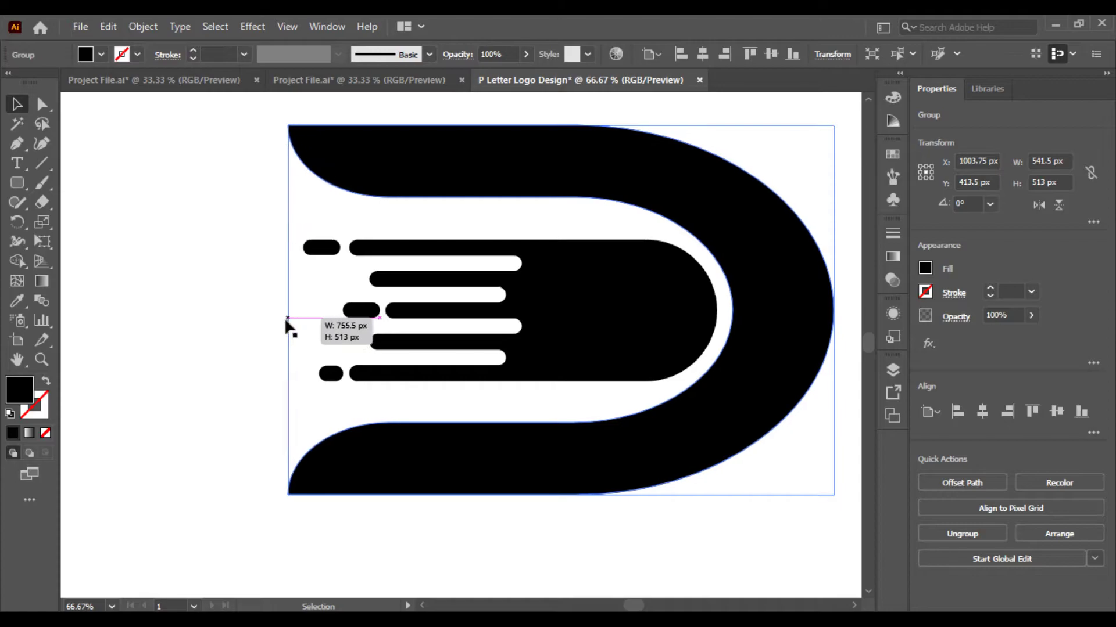
{"action": "key", "text": "ctrl+z"}
{"action": "key", "text": "ctrl+minus"}
{"action": "key", "text": "ctrl+minus"}
{"action": "key", "text": "ctrl+plus"}
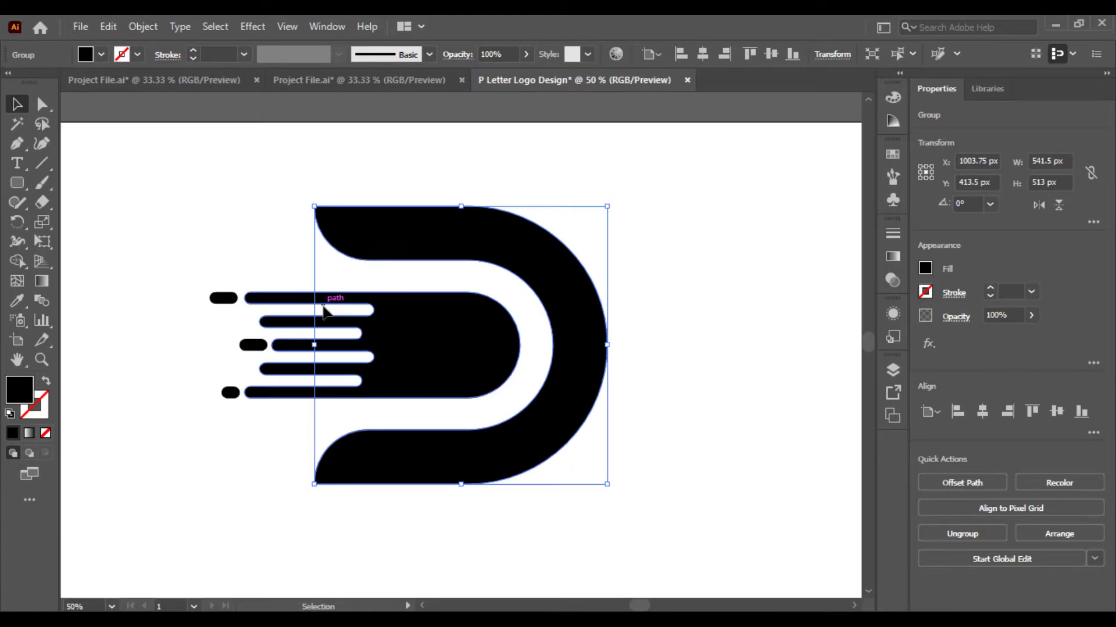
{"action": "left_click", "coordinate": [208, 192]}
{"action": "scroll", "coordinate": [297, 198], "scroll_direction": "left", "scroll_amount": 3}
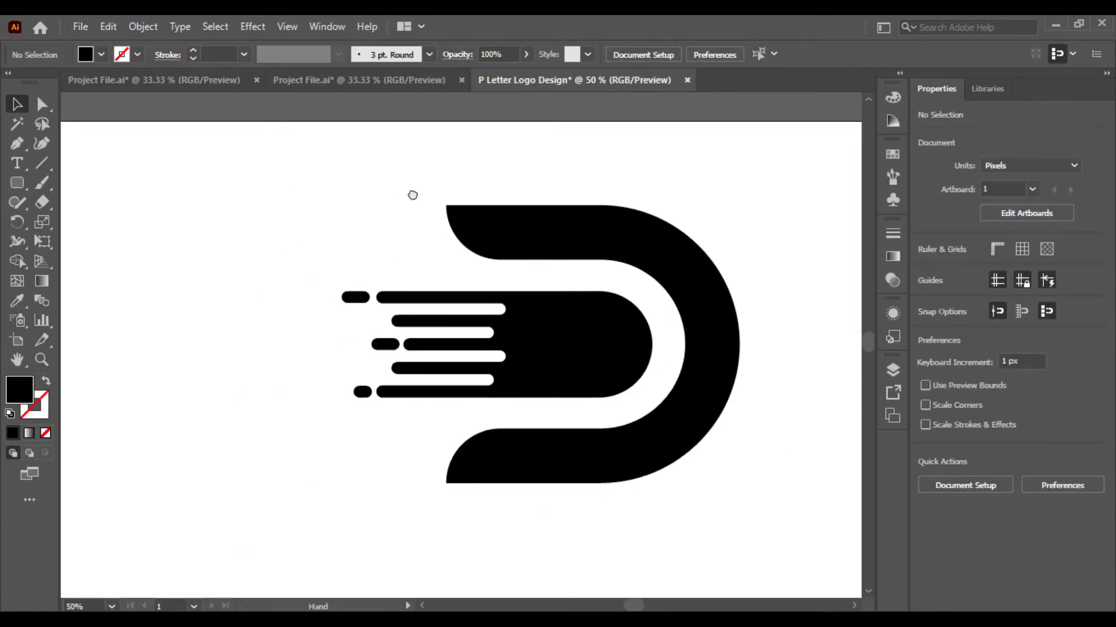
{"action": "left_click", "coordinate": [514, 225]}
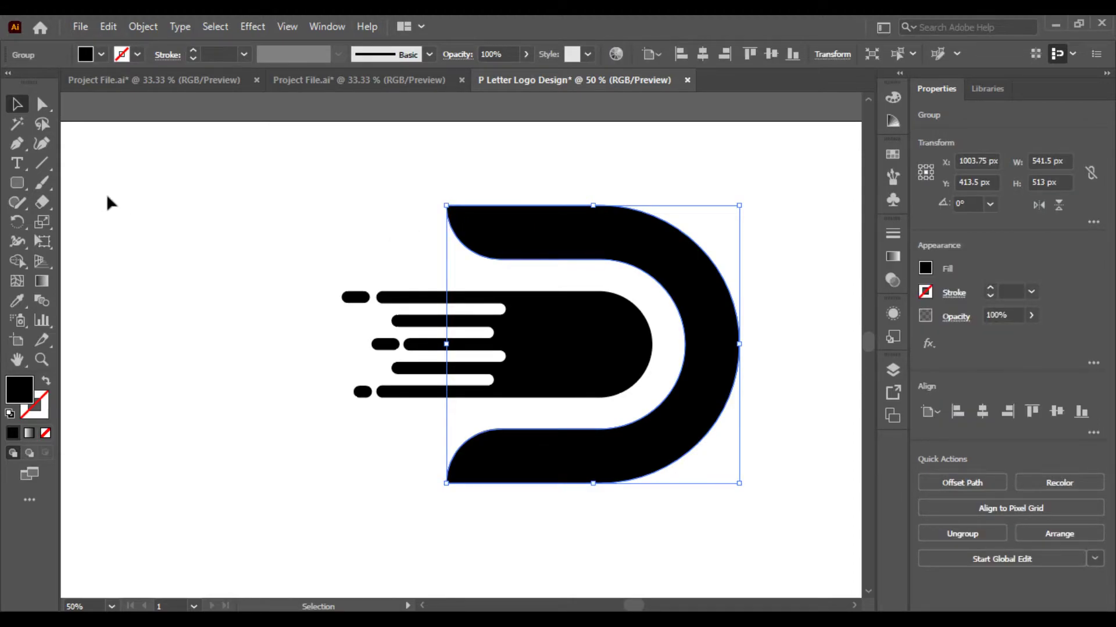
Step: Draw a vertical line through the D's middle, then undo the change
{"action": "key", "text": "backslash"}
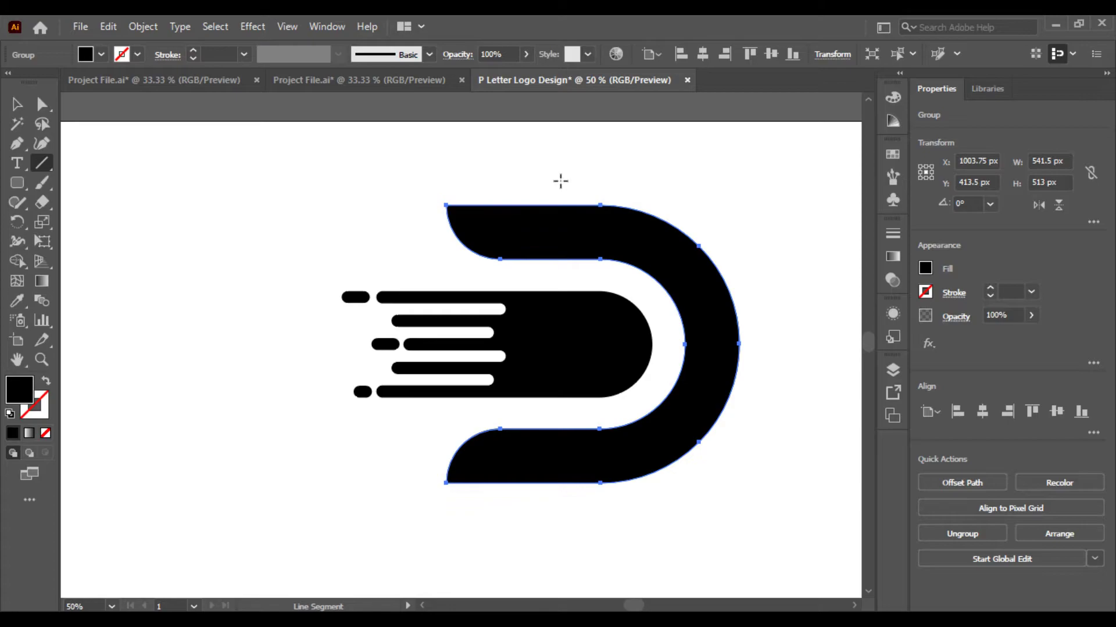
{"action": "left_click_drag", "start_coordinate": [569, 182], "coordinate": [574, 516]}
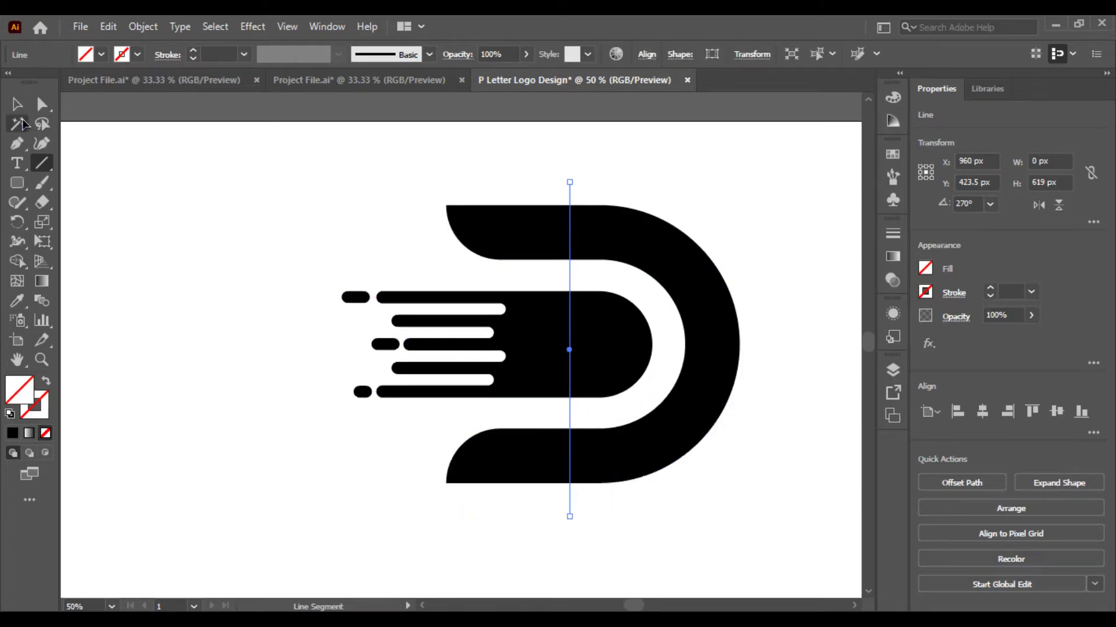
{"action": "left_click", "coordinate": [16, 105]}
{"action": "left_click", "coordinate": [604, 239]}
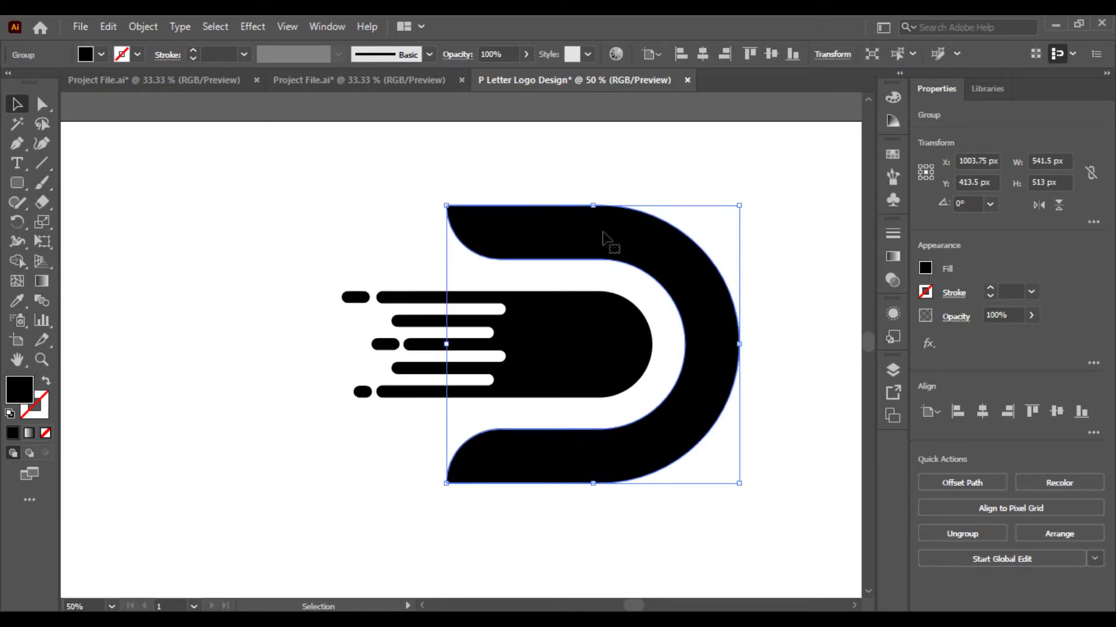
{"action": "left_click", "coordinate": [550, 163]}
{"action": "left_click_drag", "start_coordinate": [556, 176], "coordinate": [607, 247]}
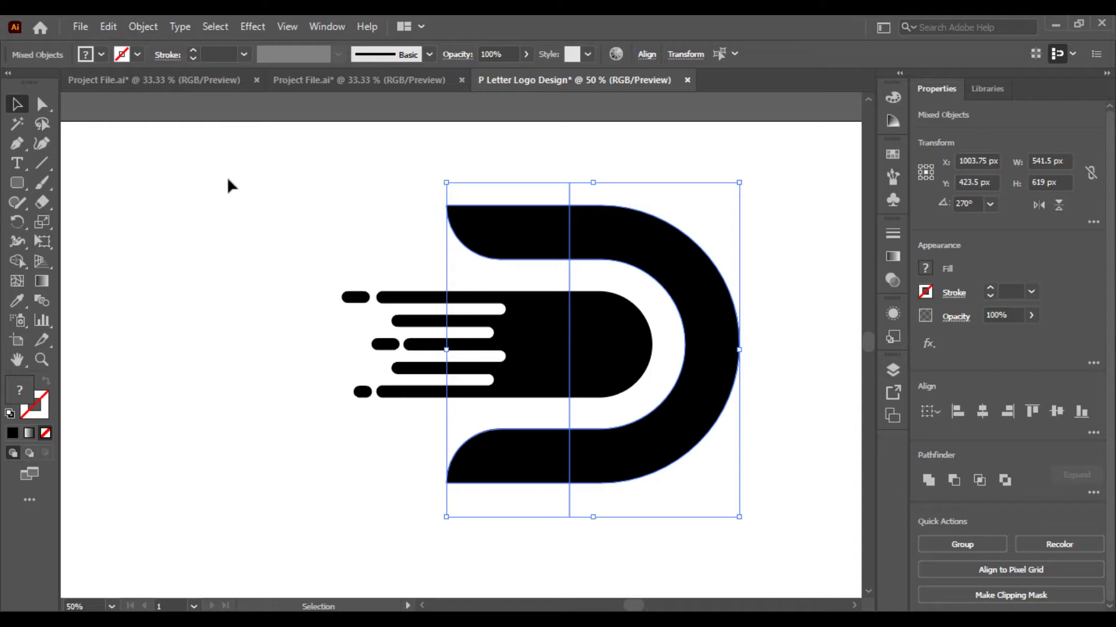
{"action": "key", "text": "ctrl+z"}
Step: Select the striped shape and the three dashes and widen them from the left handle
{"action": "left_click", "coordinate": [407, 343]}
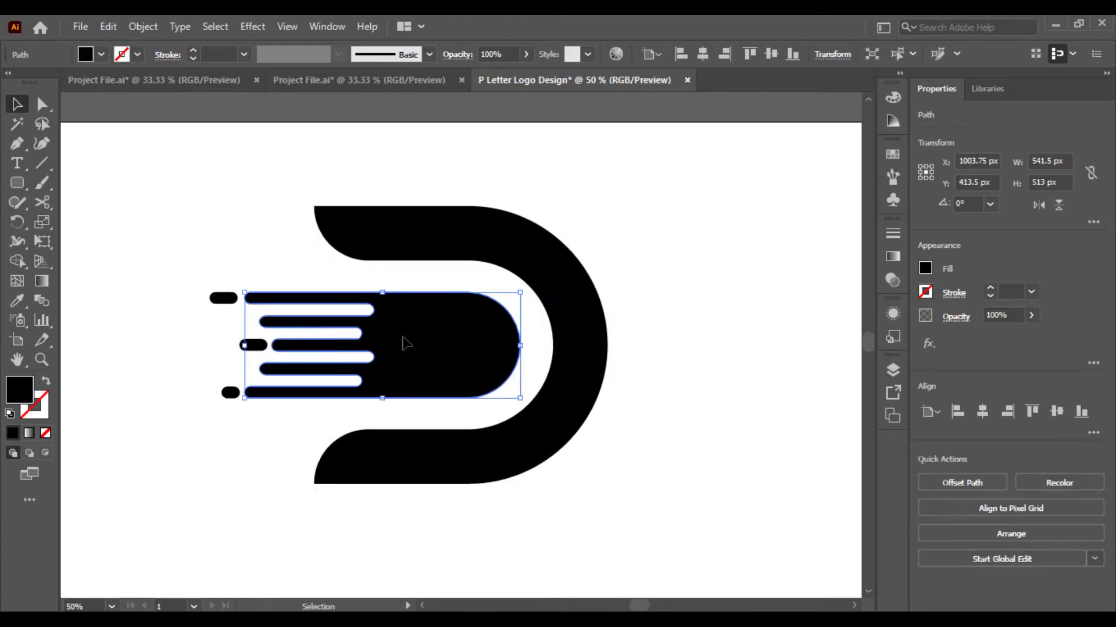
{"action": "left_click_drag", "start_coordinate": [244, 349], "coordinate": [302, 351]}
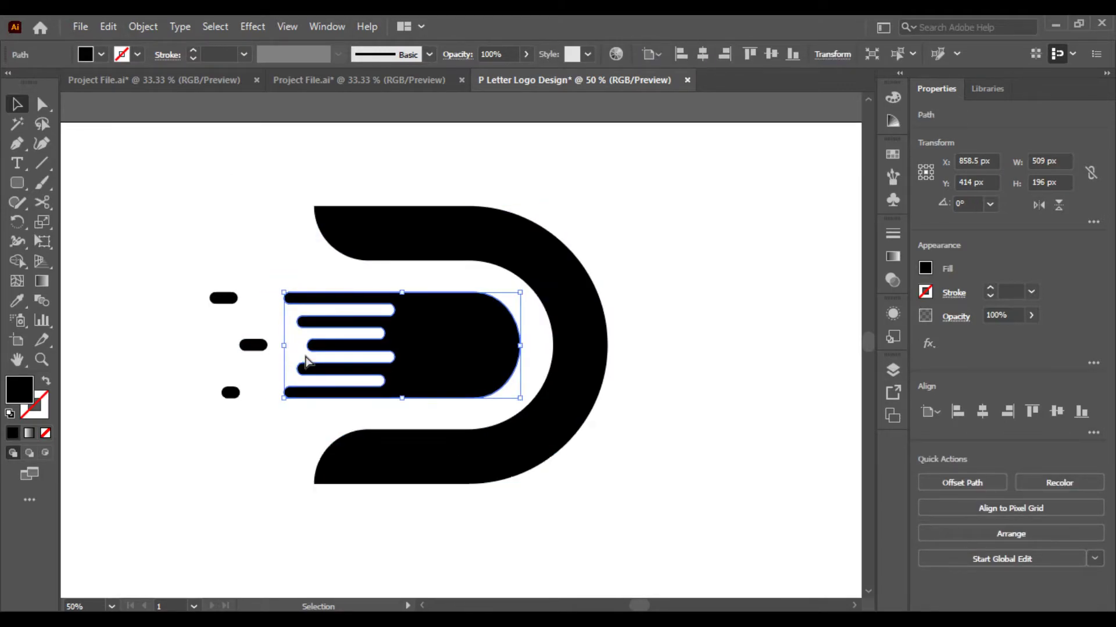
{"action": "key", "text": "ctrl+z"}
{"action": "left_click_drag", "start_coordinate": [346, 398], "coordinate": [340, 392]}
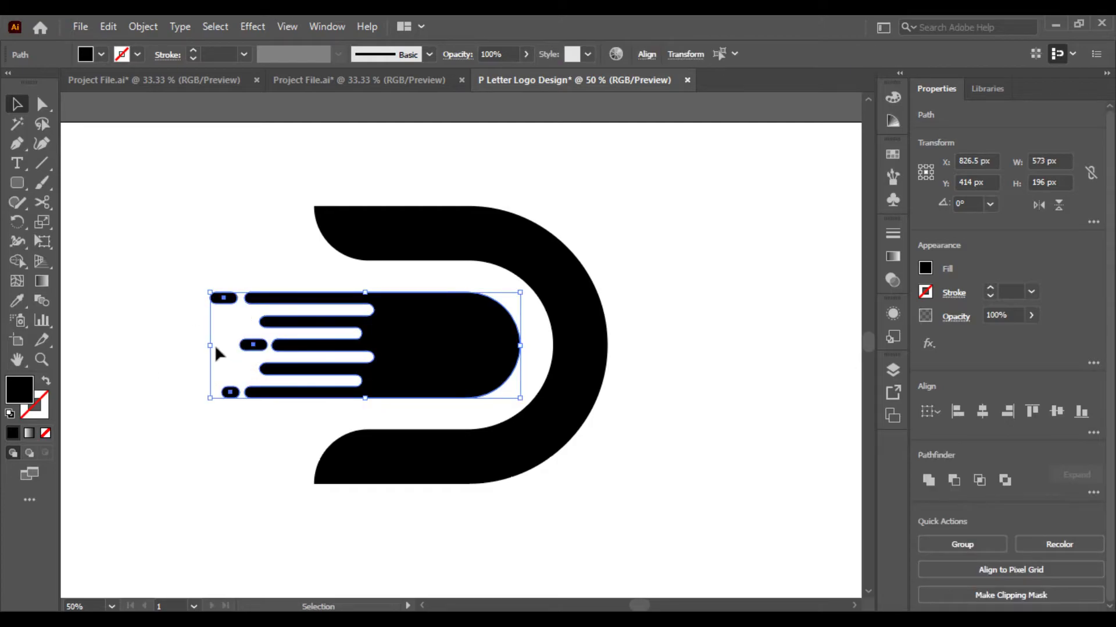
{"action": "mouse_move", "coordinate": [211, 346]}
{"action": "left_mouse_down"}
{"action": "mouse_move", "coordinate": [275, 352]}
{"action": "mouse_move", "coordinate": [189, 347]}
{"action": "left_mouse_up"}
{"action": "left_click", "coordinate": [187, 286]}
{"action": "left_click", "coordinate": [375, 222]}
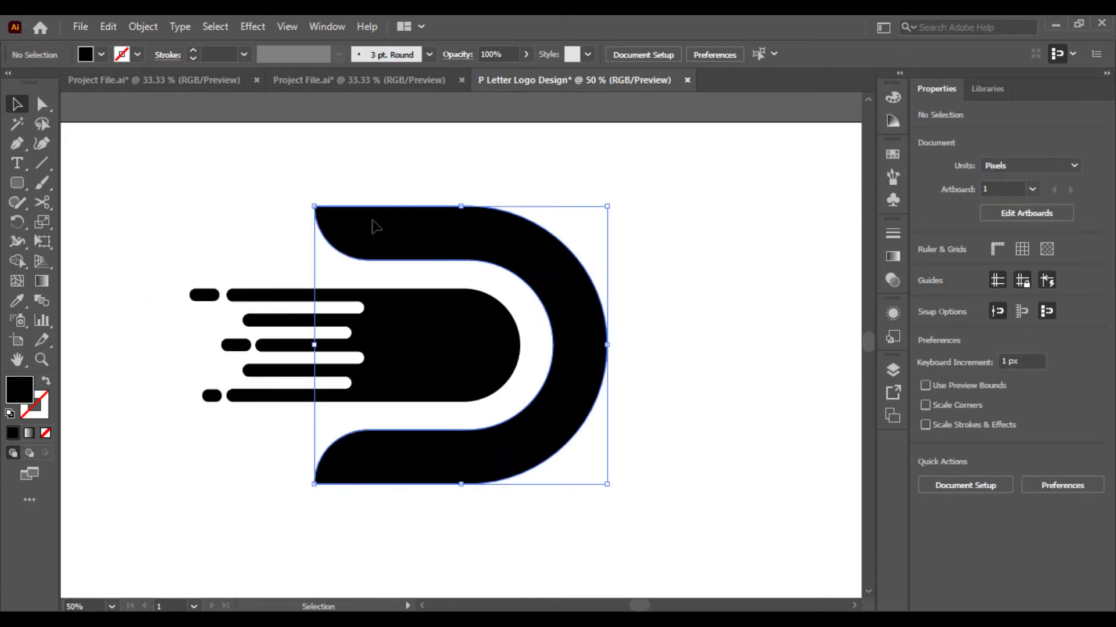
Step: Draw a black rectangle bar at the top end of the D's arc
{"action": "left_click", "coordinate": [251, 215]}
{"action": "key", "text": "ctrl+equal"}
{"action": "left_click_drag", "start_coordinate": [373, 187], "coordinate": [364, 238]}
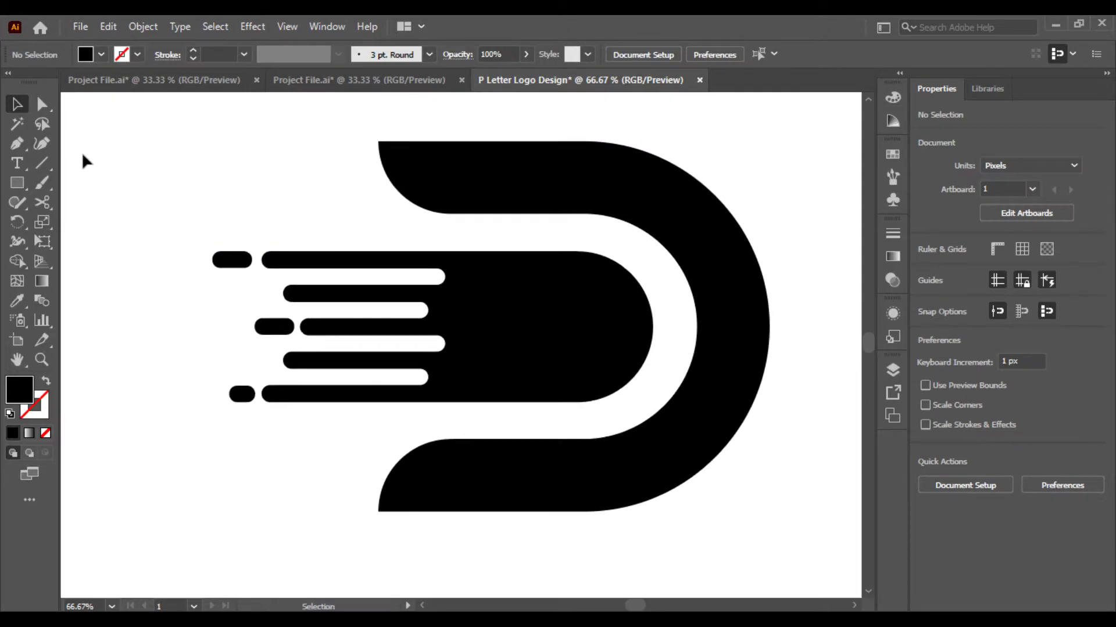
{"action": "left_click", "coordinate": [18, 183]}
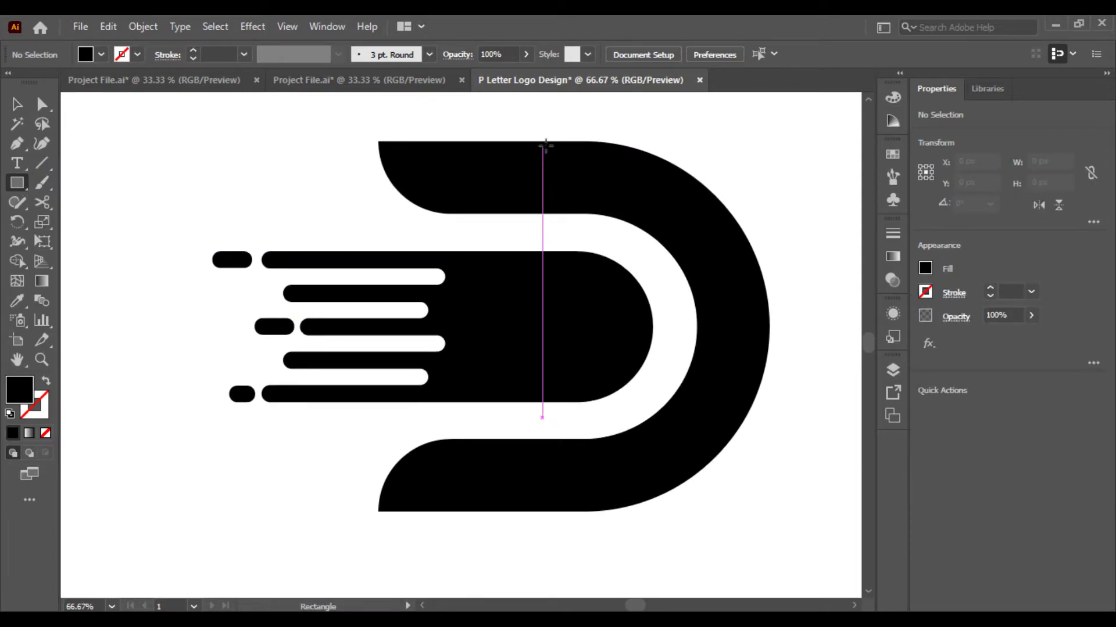
{"action": "mouse_move", "coordinate": [541, 138]}
{"action": "left_mouse_down"}
{"action": "mouse_move", "coordinate": [457, 214]}
{"action": "mouse_move", "coordinate": [313, 217]}
{"action": "left_mouse_up"}
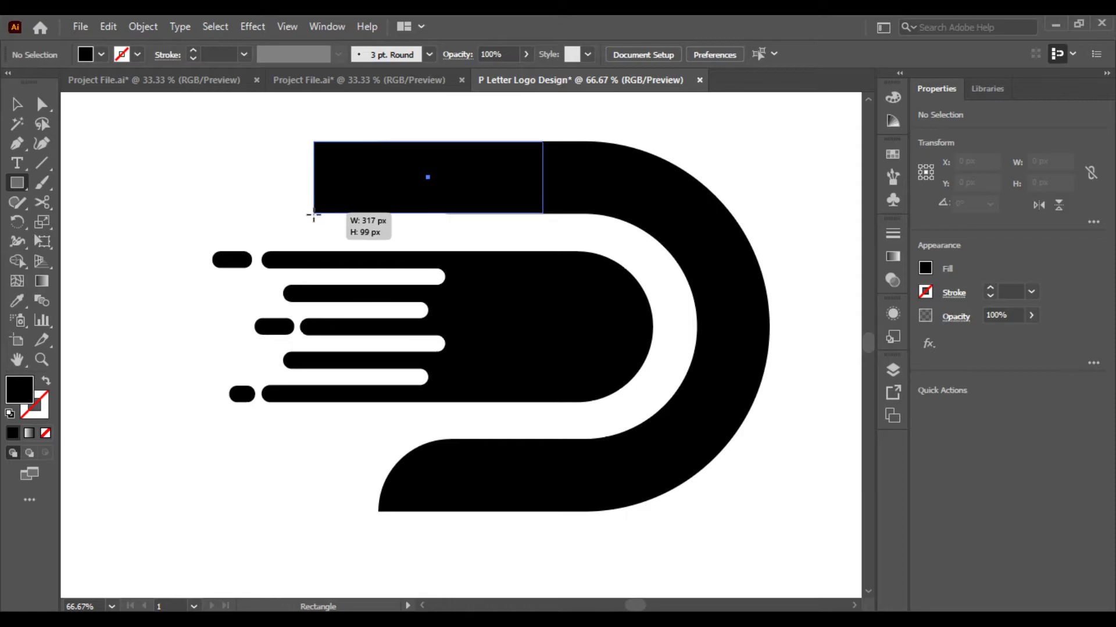
{"action": "left_click_drag", "start_coordinate": [313, 214], "coordinate": [313, 213]}
{"action": "scroll", "coordinate": [568, 222], "scroll_direction": "up", "scroll_amount": 4}
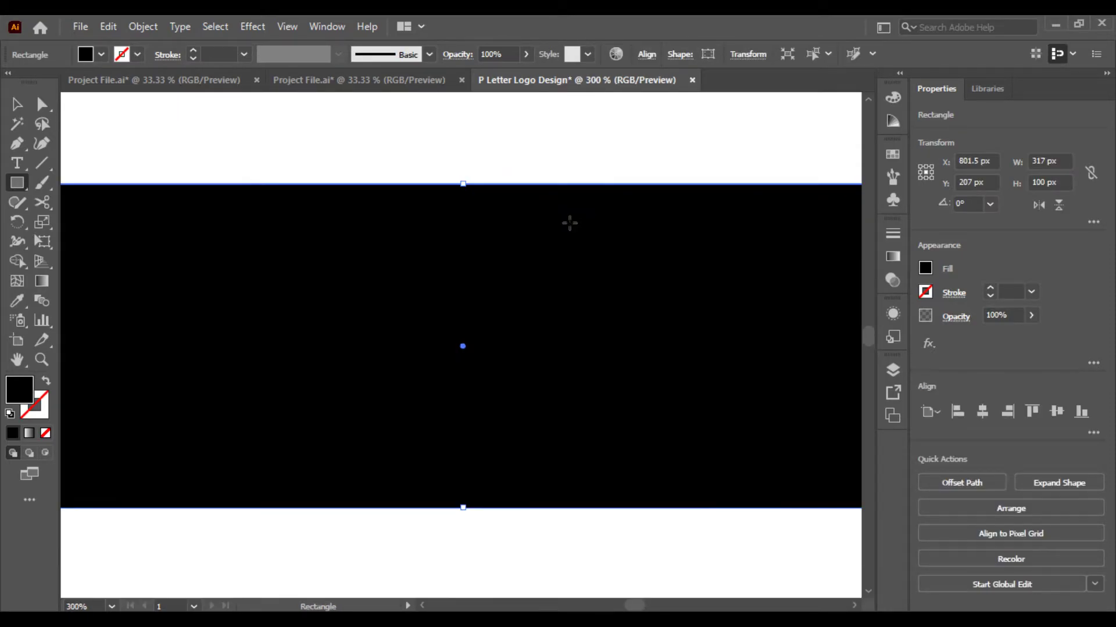
{"action": "key", "text": "ctrl+minus"}
{"action": "key", "text": "ctrl+minus"}
{"action": "key", "text": "ctrl+minus"}
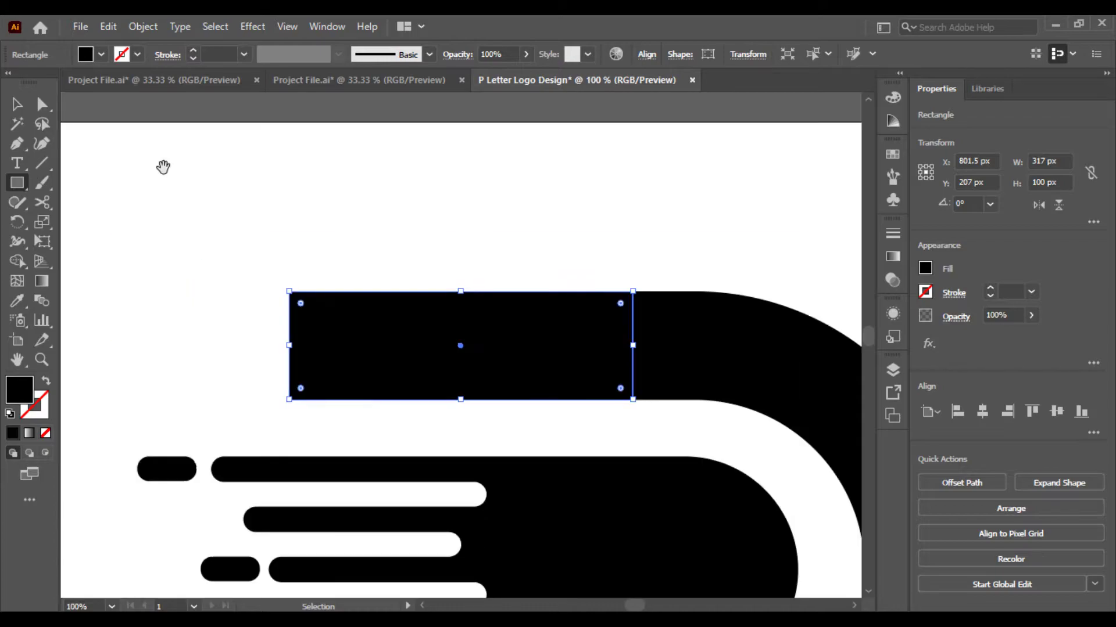
{"action": "key", "text": "ctrl+minus"}
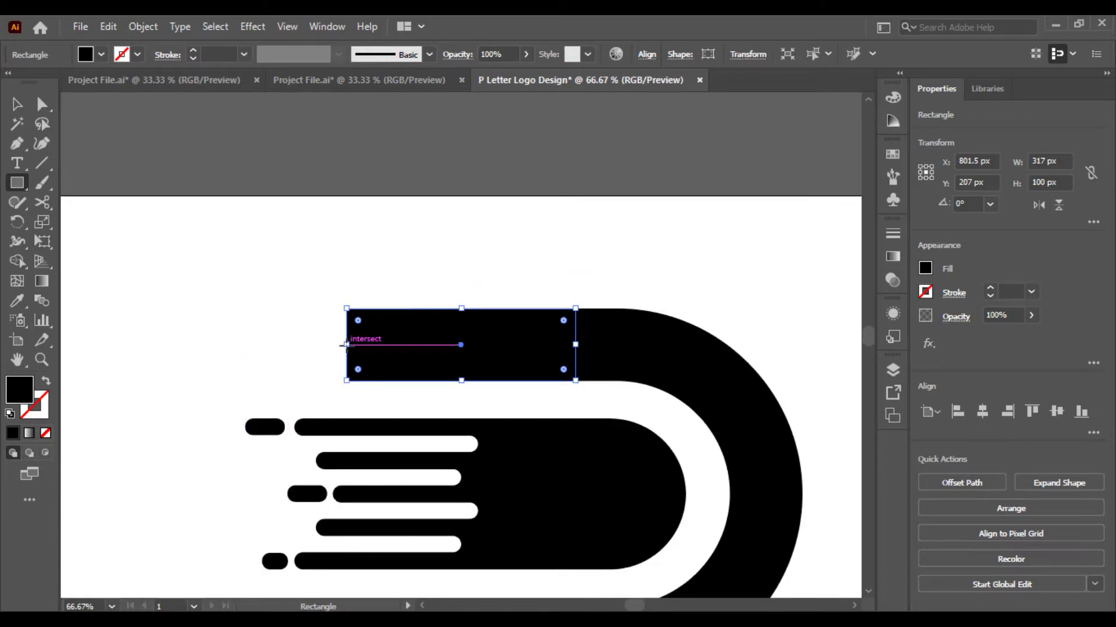
Step: Widen the top bar leftward to 457 px and copy it down to the arc's bottom
{"action": "left_click_drag", "start_coordinate": [346, 345], "coordinate": [275, 346]}
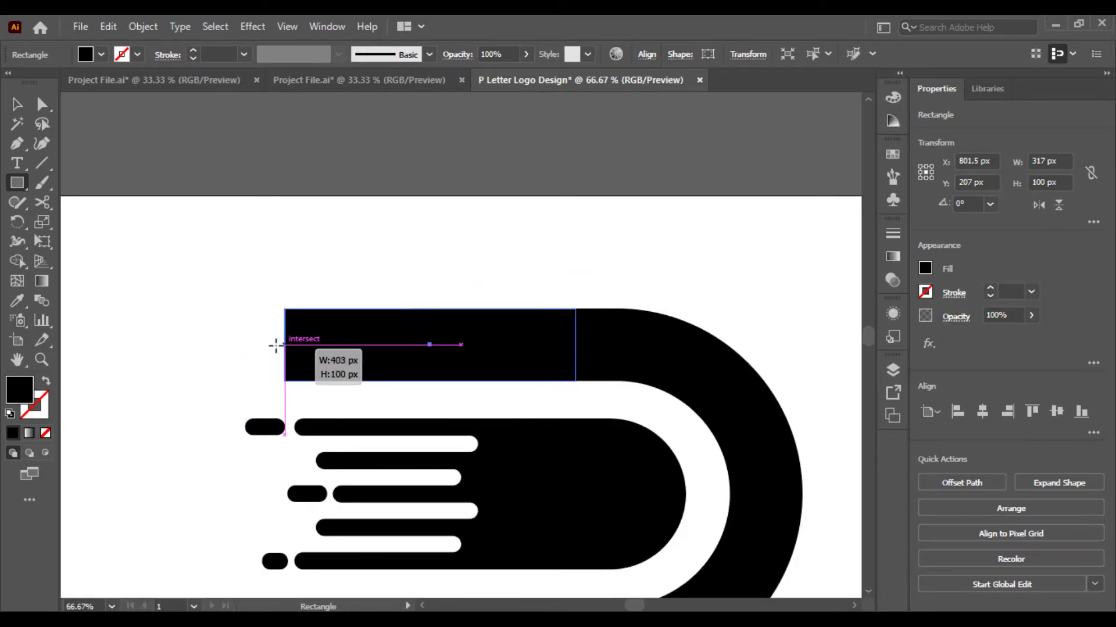
{"action": "mouse_move", "coordinate": [275, 347]}
{"action": "left_mouse_down"}
{"action": "mouse_move", "coordinate": [247, 346]}
{"action": "mouse_move", "coordinate": [213, 285]}
{"action": "left_mouse_up"}
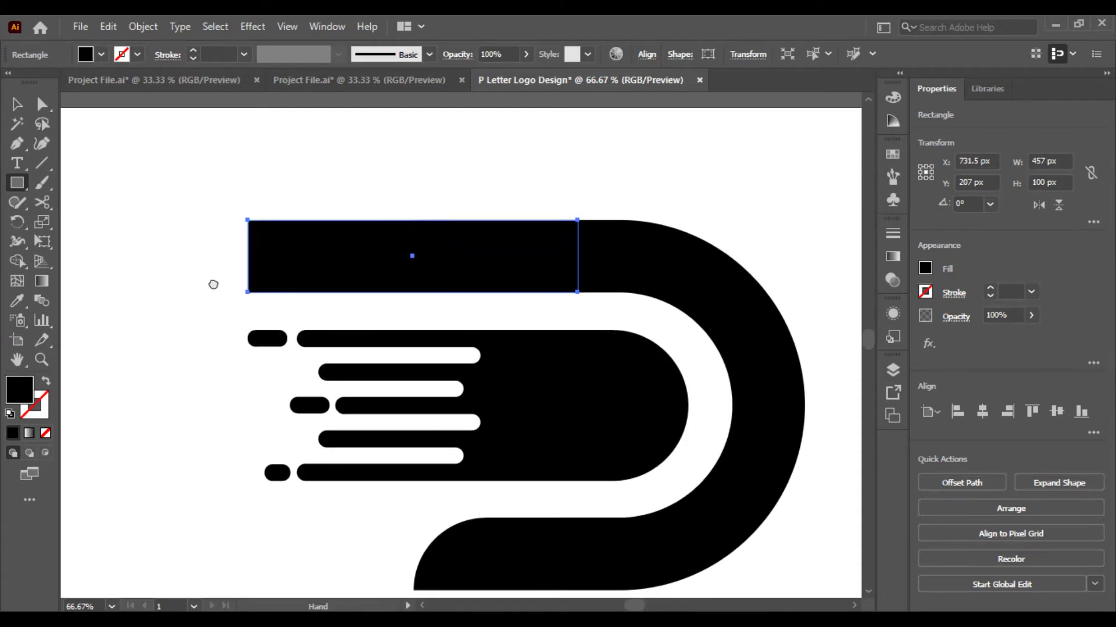
{"action": "left_click_drag", "start_coordinate": [256, 316], "coordinate": [238, 263]}
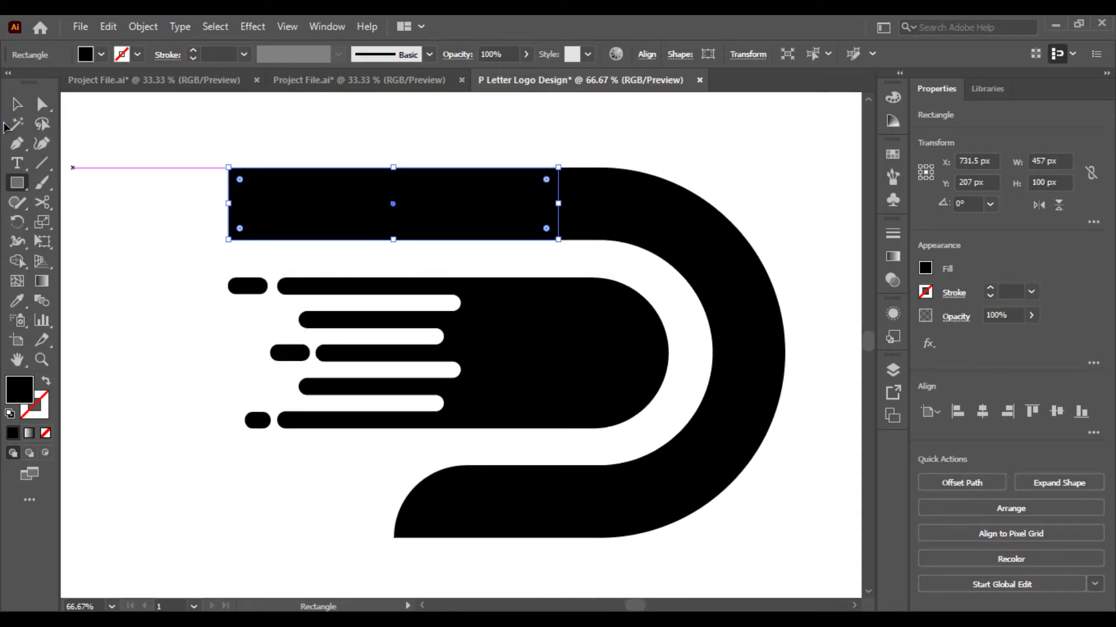
{"action": "left_click", "coordinate": [17, 104]}
{"action": "left_click_drag", "start_coordinate": [440, 219], "coordinate": [467, 522]}
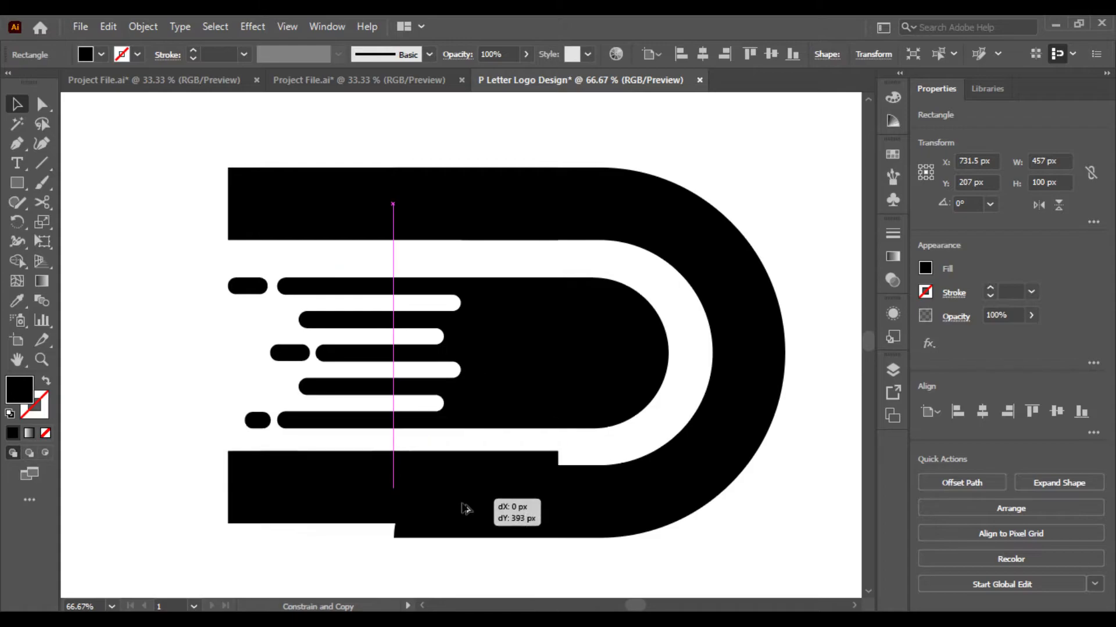
{"action": "left_click", "coordinate": [253, 441]}
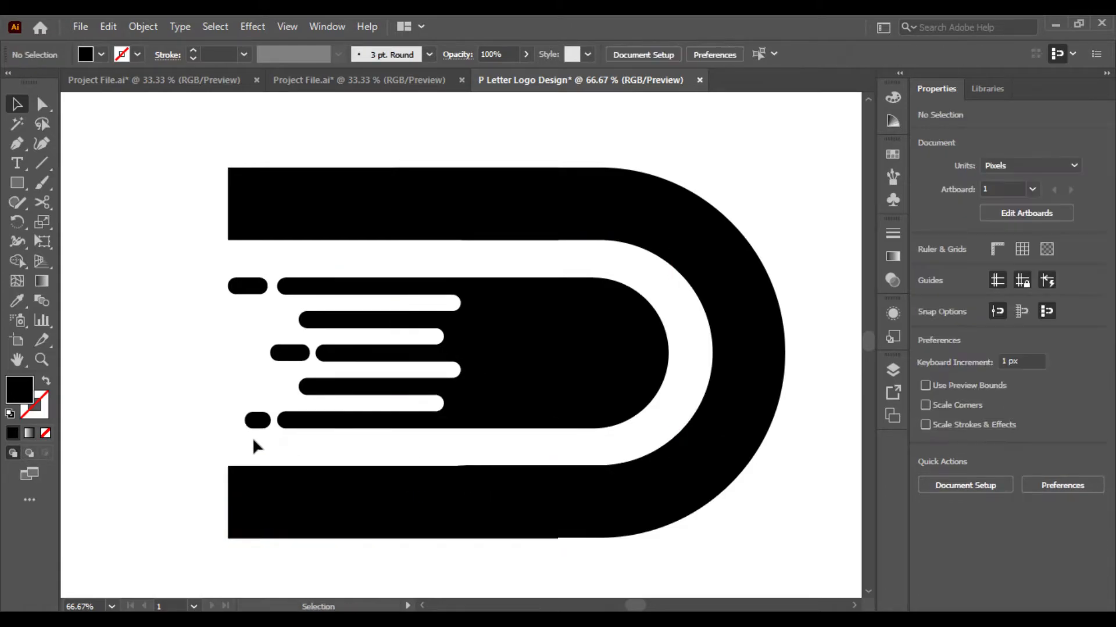
Step: Resize the bottom bar so it meets the arc's edge
{"action": "scroll", "coordinate": [550, 477], "scroll_direction": "up", "scroll_amount": 3}
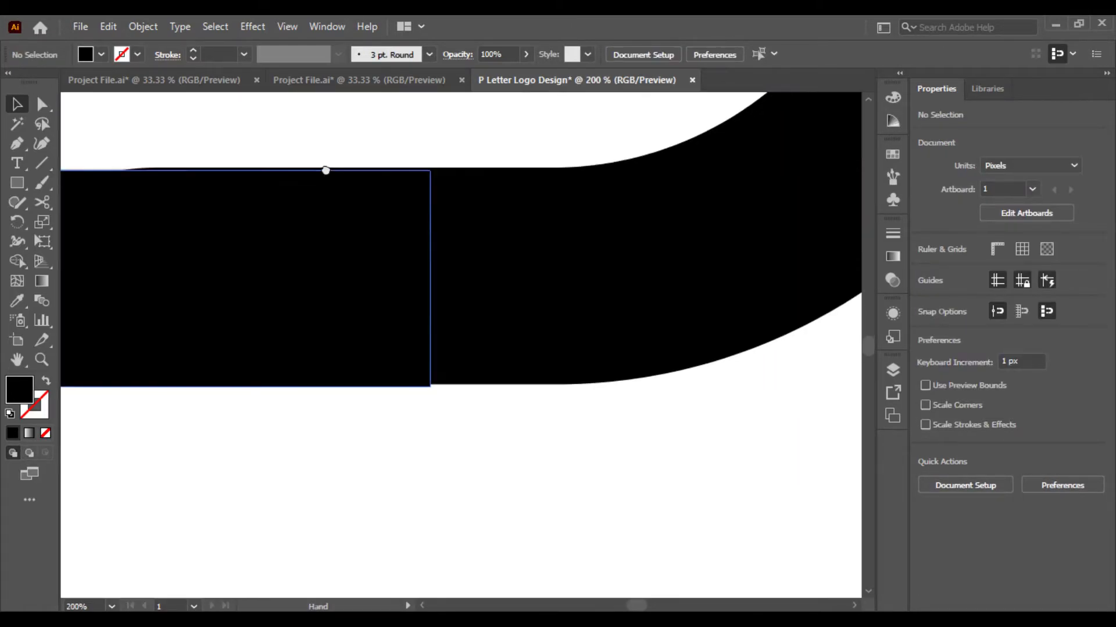
{"action": "left_click", "coordinate": [388, 376]}
{"action": "left_click", "coordinate": [423, 410]}
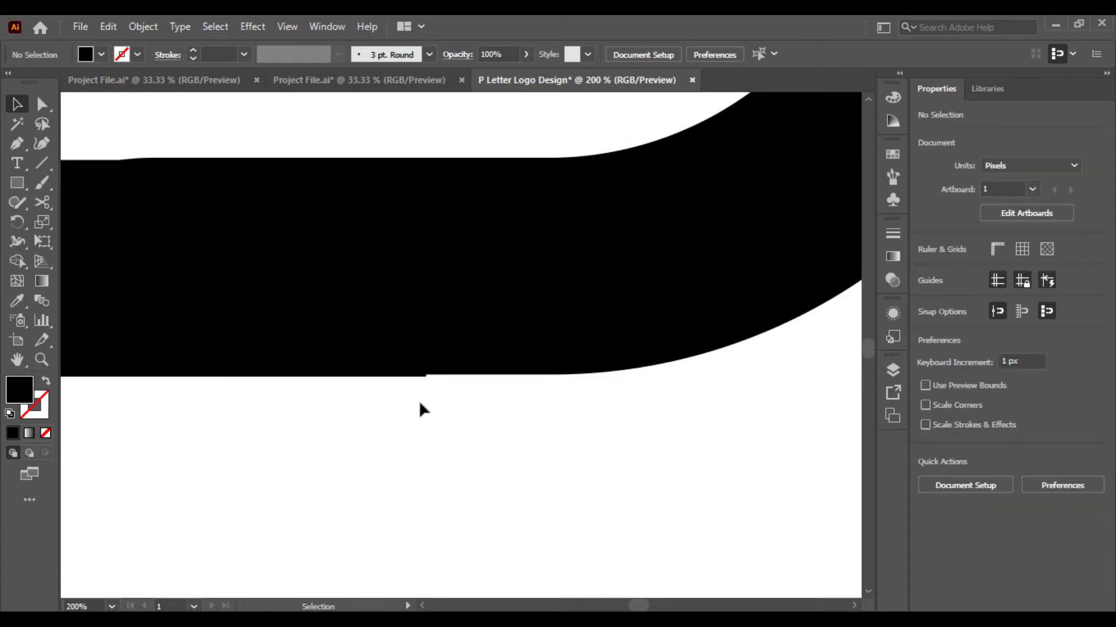
{"action": "left_click", "coordinate": [394, 369]}
{"action": "left_click_drag", "start_coordinate": [427, 377], "coordinate": [423, 377]}
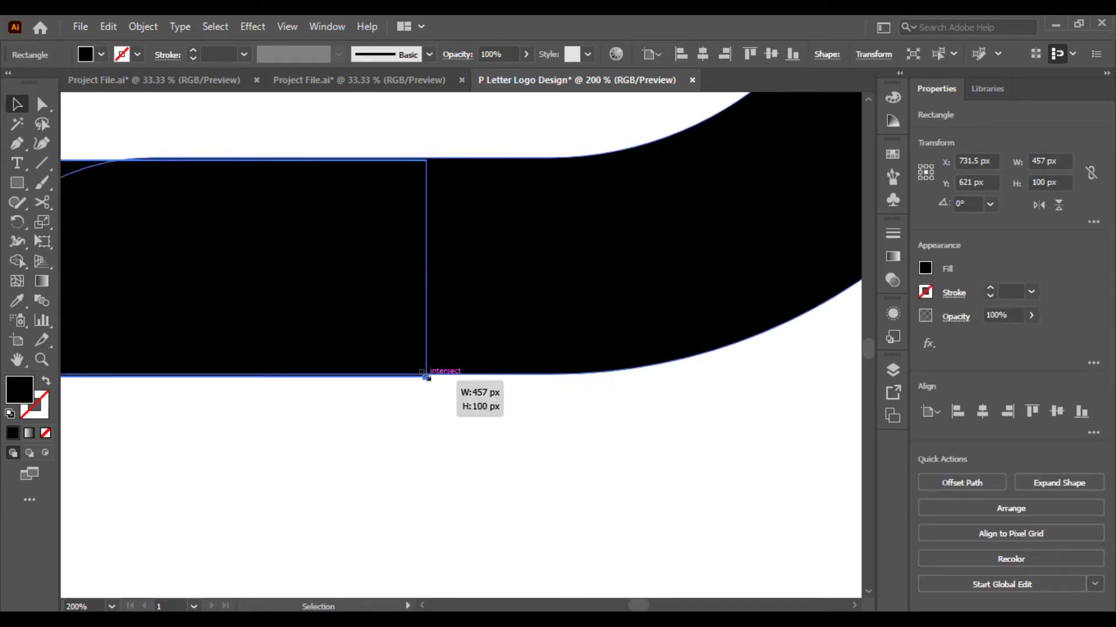
{"action": "left_click", "coordinate": [465, 416]}
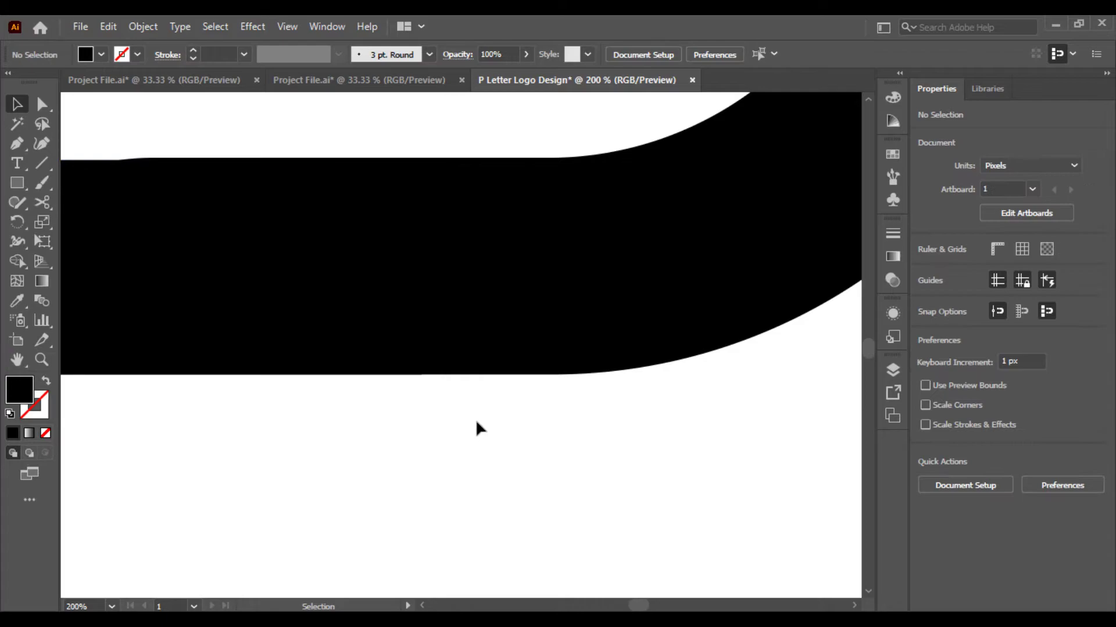
{"action": "key", "text": "ctrl+minus"}
{"action": "key", "text": "ctrl+minus"}
{"action": "key", "text": "ctrl+minus"}
{"action": "key", "text": "ctrl+plus"}
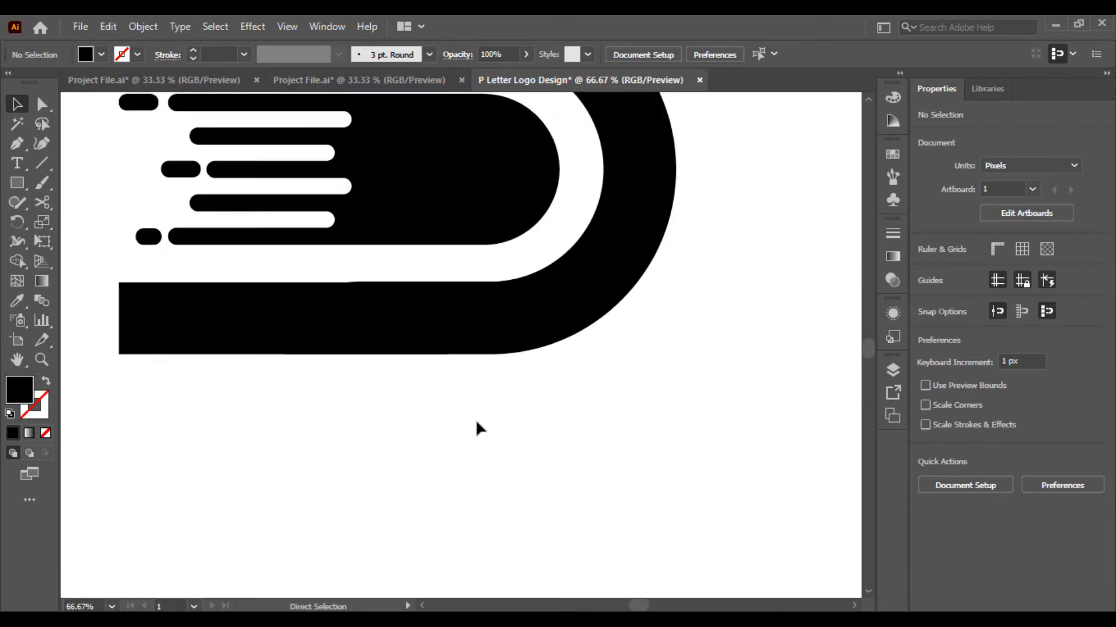
{"action": "left_click_drag", "start_coordinate": [475, 420], "coordinate": [560, 558]}
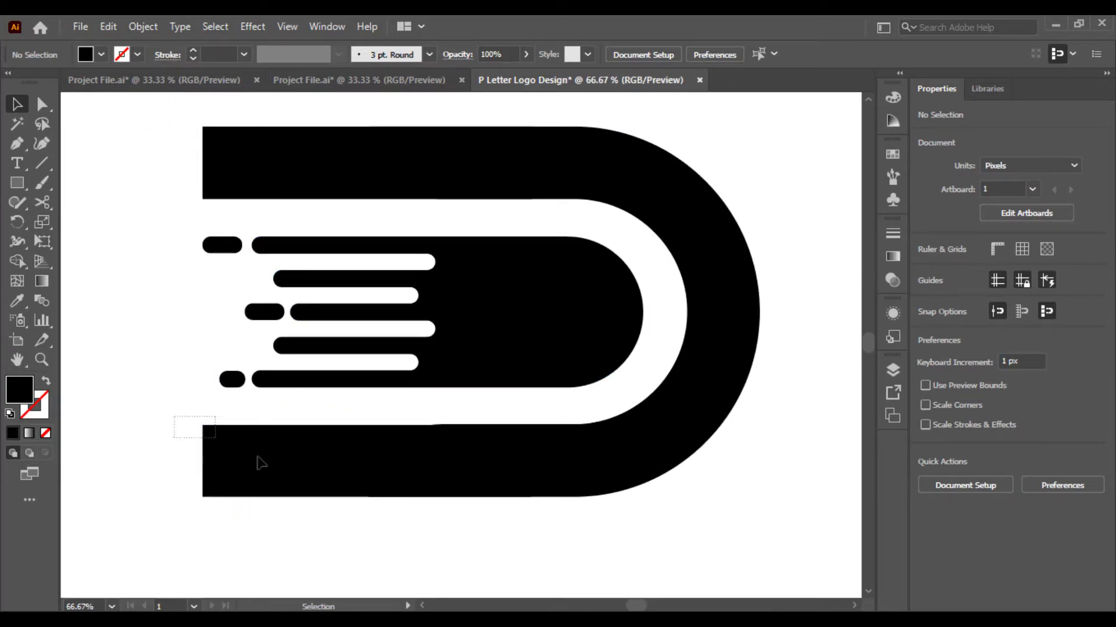
Step: Give the top and bottom bars' inner left corners a 100 px corner radius
{"action": "left_click_drag", "start_coordinate": [261, 463], "coordinate": [177, 405]}
{"action": "mouse_move", "coordinate": [253, 463]}
{"action": "left_mouse_down"}
{"action": "mouse_move", "coordinate": [336, 485]}
{"action": "mouse_move", "coordinate": [236, 455]}
{"action": "mouse_move", "coordinate": [356, 464]}
{"action": "left_mouse_up"}
{"action": "double_click", "coordinate": [215, 437]}
{"action": "left_click", "coordinate": [269, 159]}
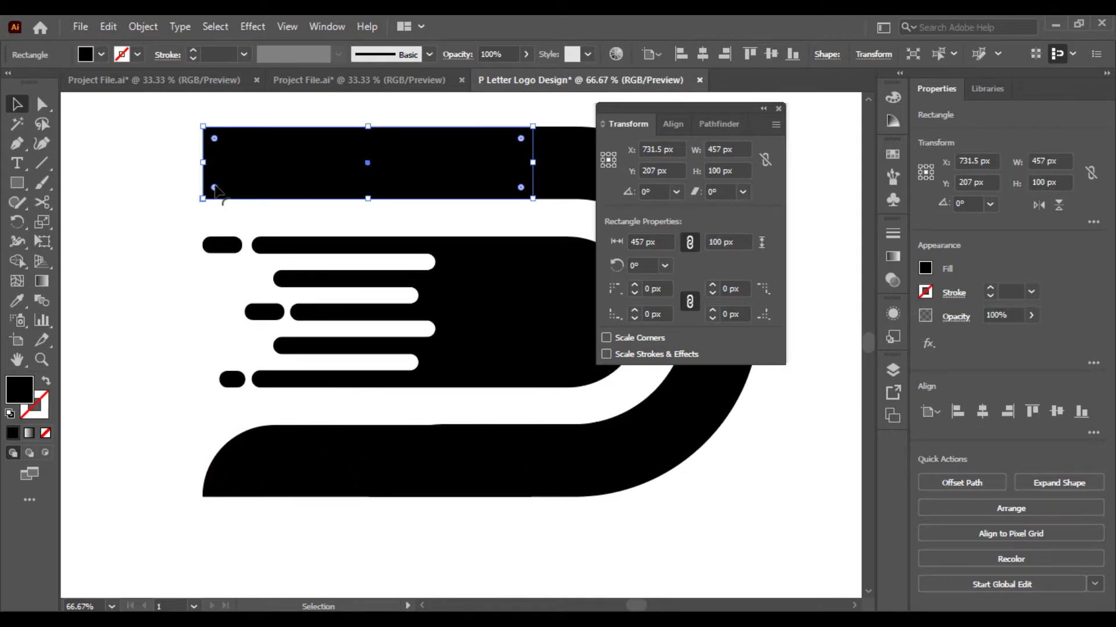
{"action": "mouse_move", "coordinate": [215, 188]}
{"action": "left_mouse_down"}
{"action": "mouse_move", "coordinate": [286, 164]}
{"action": "mouse_move", "coordinate": [236, 169]}
{"action": "mouse_move", "coordinate": [337, 145]}
{"action": "left_mouse_up"}
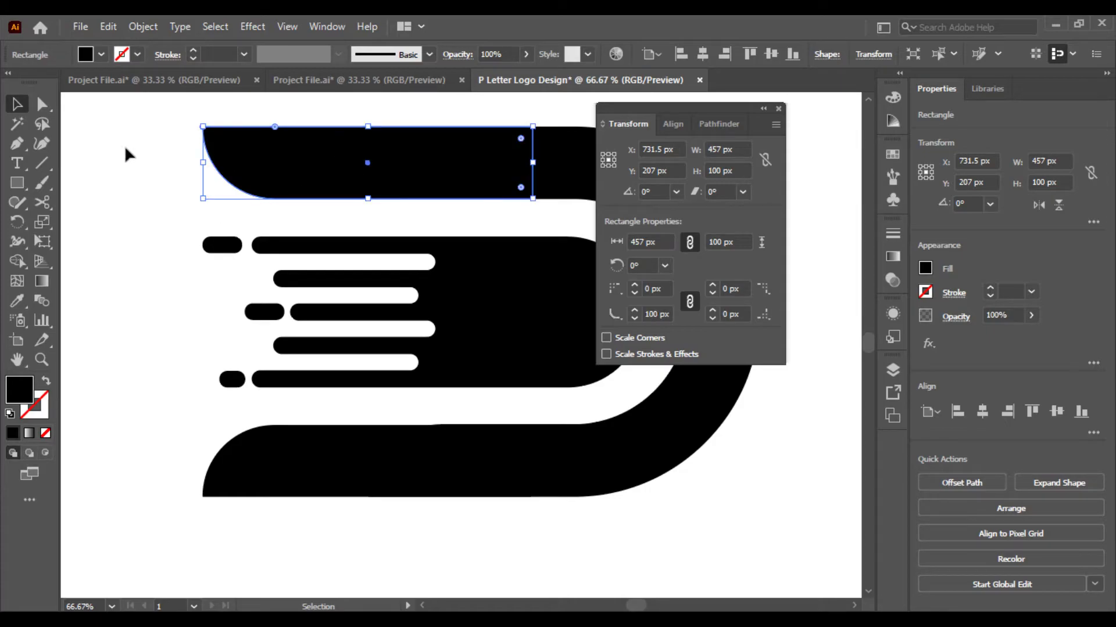
{"action": "left_click", "coordinate": [100, 164]}
{"action": "key", "text": "ctrl+minus"}
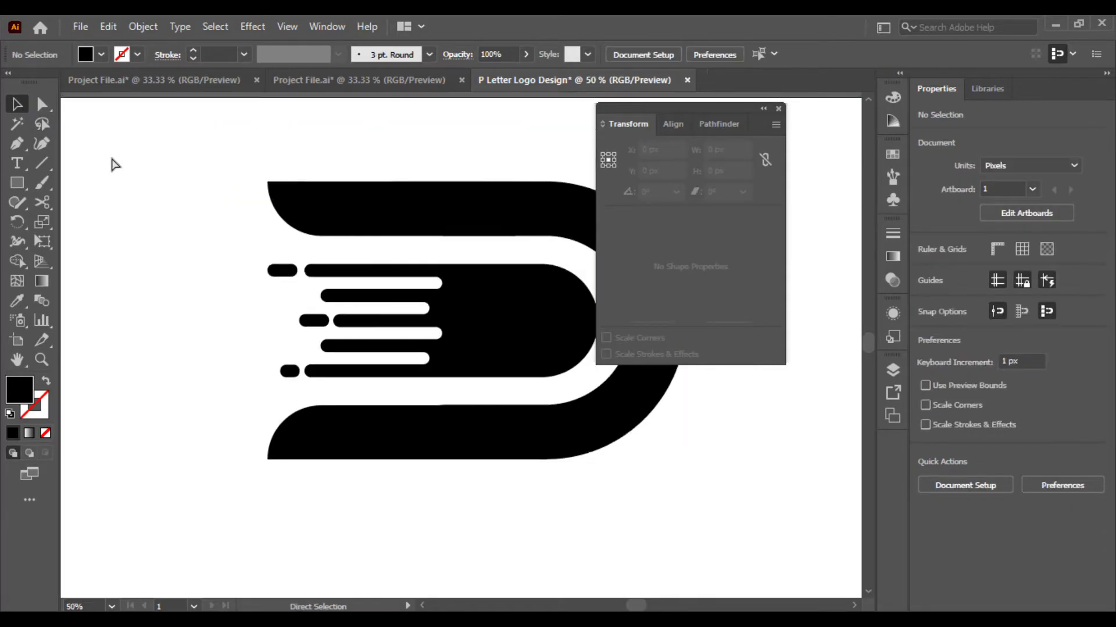
Step: Shape Builder-merge the top bar and the arc into one shape
{"action": "left_click_drag", "start_coordinate": [367, 249], "coordinate": [386, 248]}
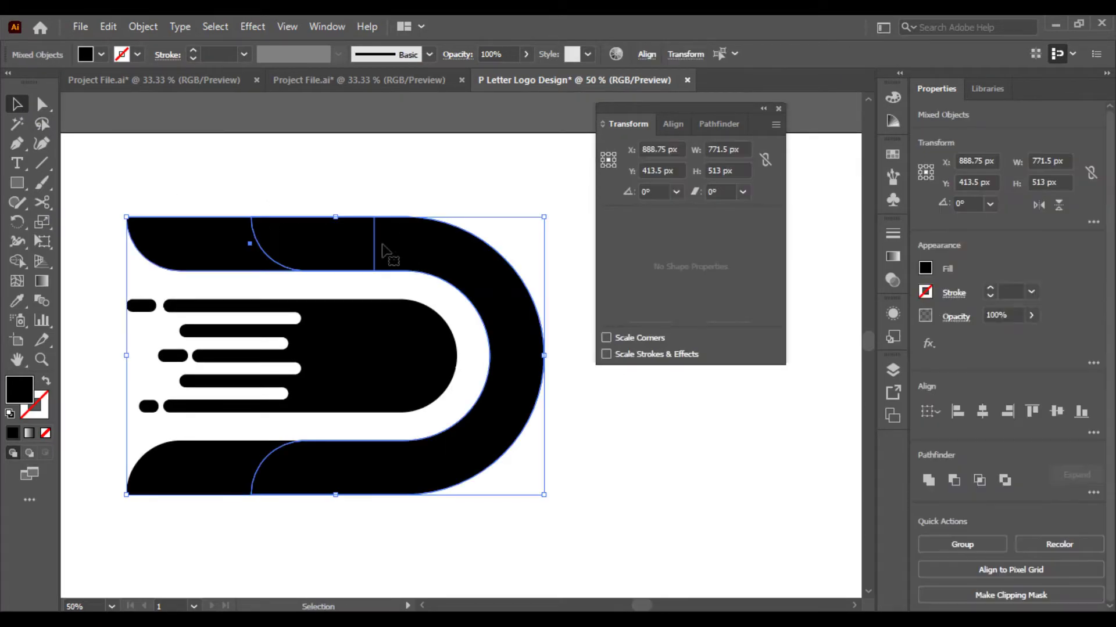
{"action": "left_click", "coordinate": [16, 261]}
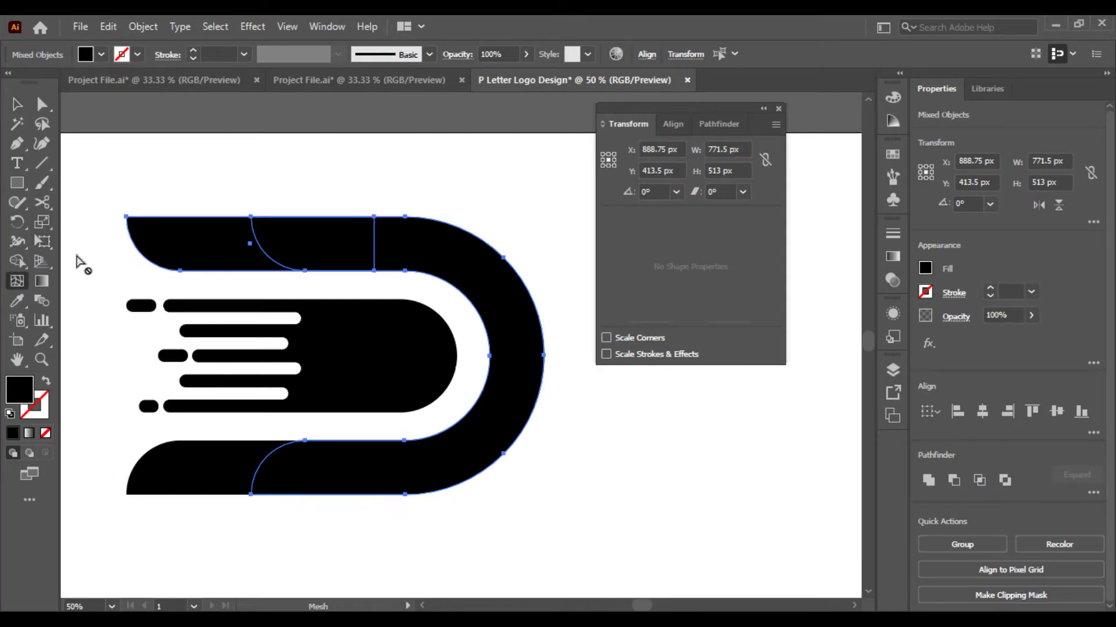
{"action": "left_click_drag", "start_coordinate": [251, 244], "coordinate": [343, 430]}
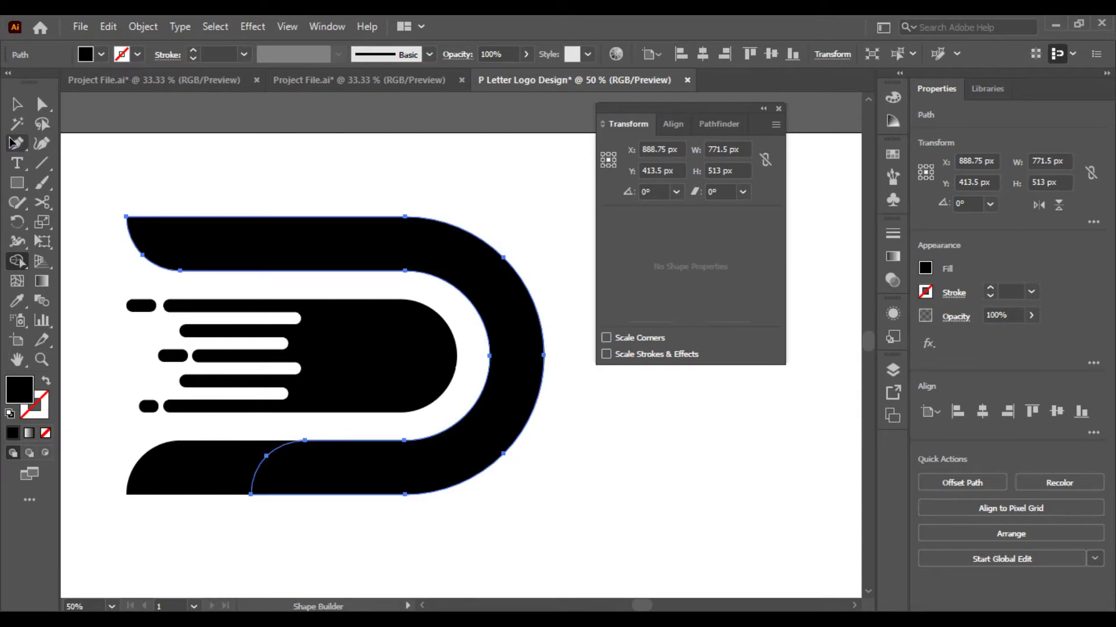
{"action": "left_click", "coordinate": [17, 124]}
{"action": "left_click", "coordinate": [317, 553]}
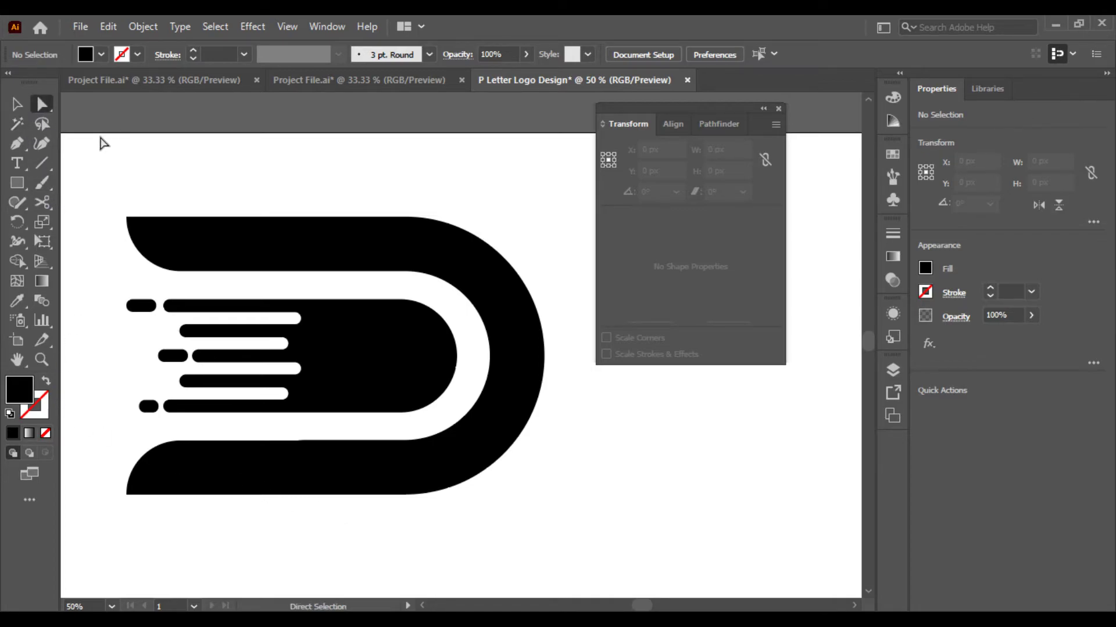
Step: Merge the bottom bar into the D outline as well
{"action": "left_click", "coordinate": [17, 104]}
{"action": "left_click_drag", "start_coordinate": [236, 463], "coordinate": [212, 508]}
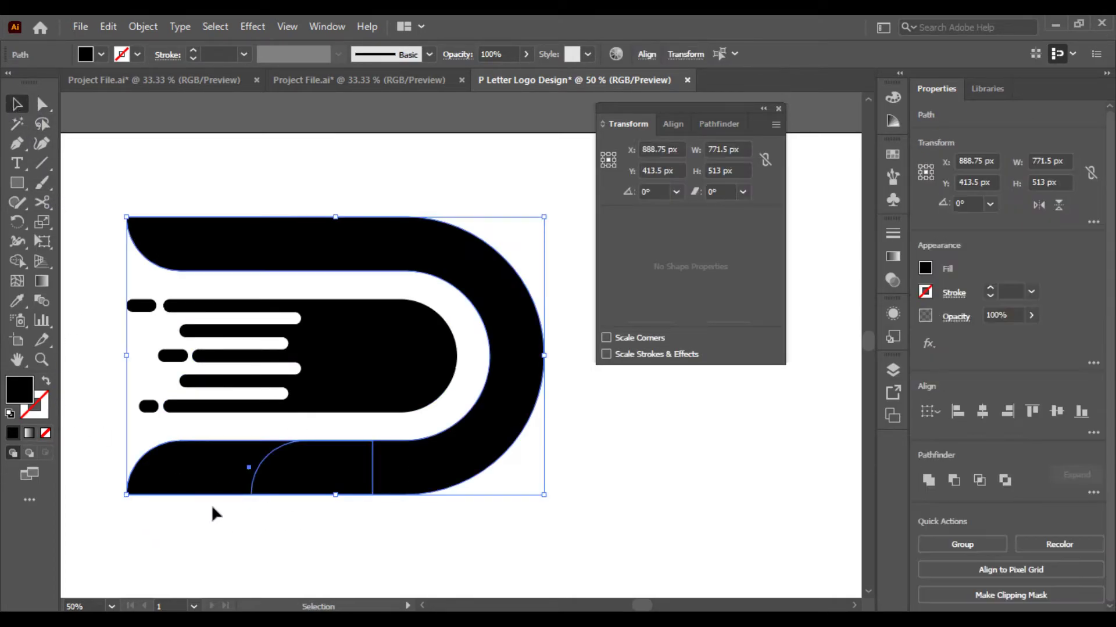
{"action": "left_click", "coordinate": [17, 261]}
{"action": "left_click_drag", "start_coordinate": [408, 473], "coordinate": [151, 471]}
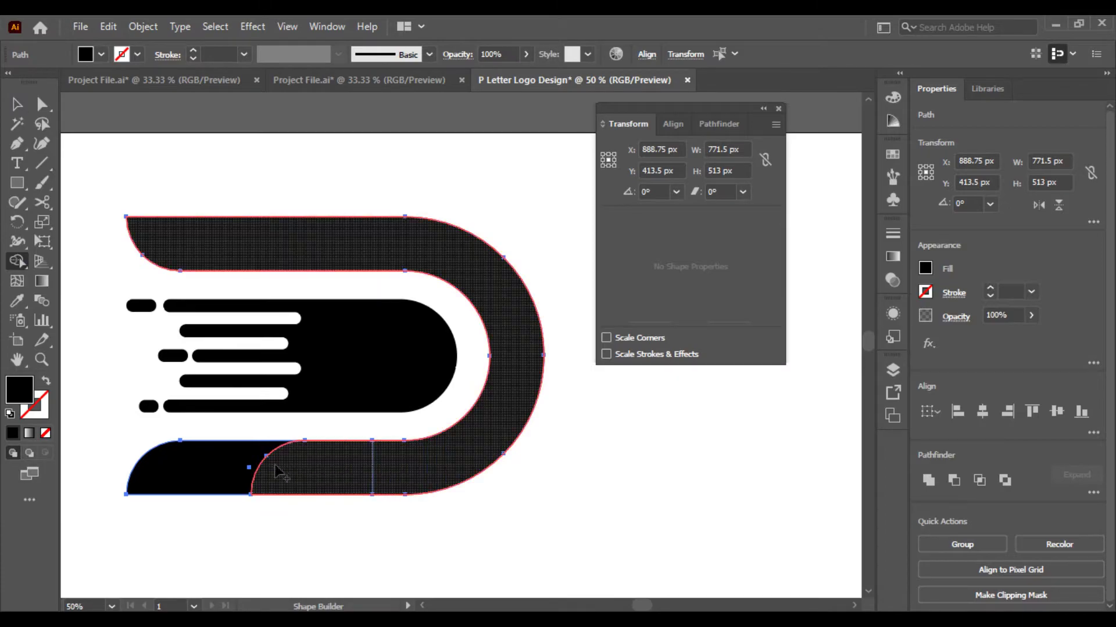
{"action": "scroll", "coordinate": [356, 498], "scroll_direction": "up", "scroll_amount": 1}
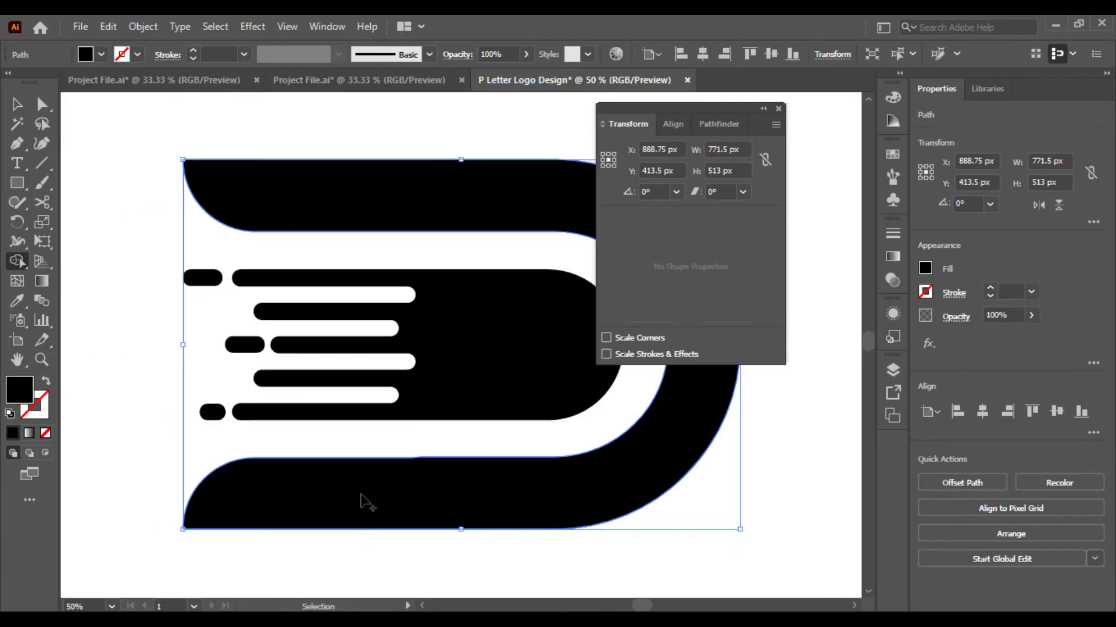
{"action": "scroll", "coordinate": [364, 503], "scroll_direction": "up", "scroll_amount": 1}
{"action": "scroll", "coordinate": [364, 503], "scroll_direction": "up", "scroll_amount": 1}
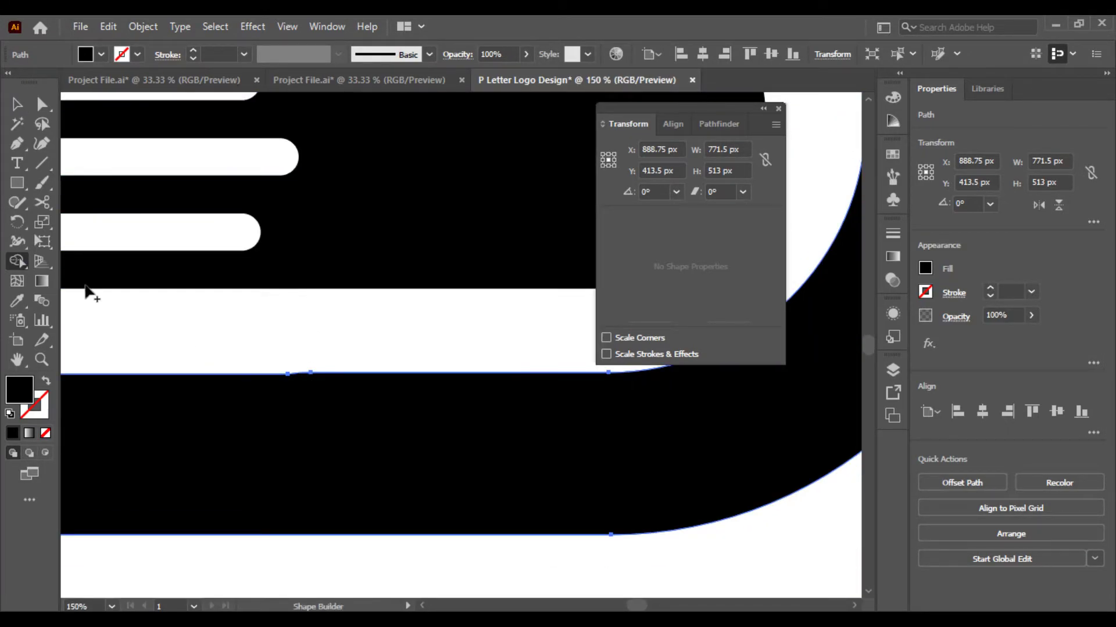
{"action": "left_click", "coordinate": [17, 143]}
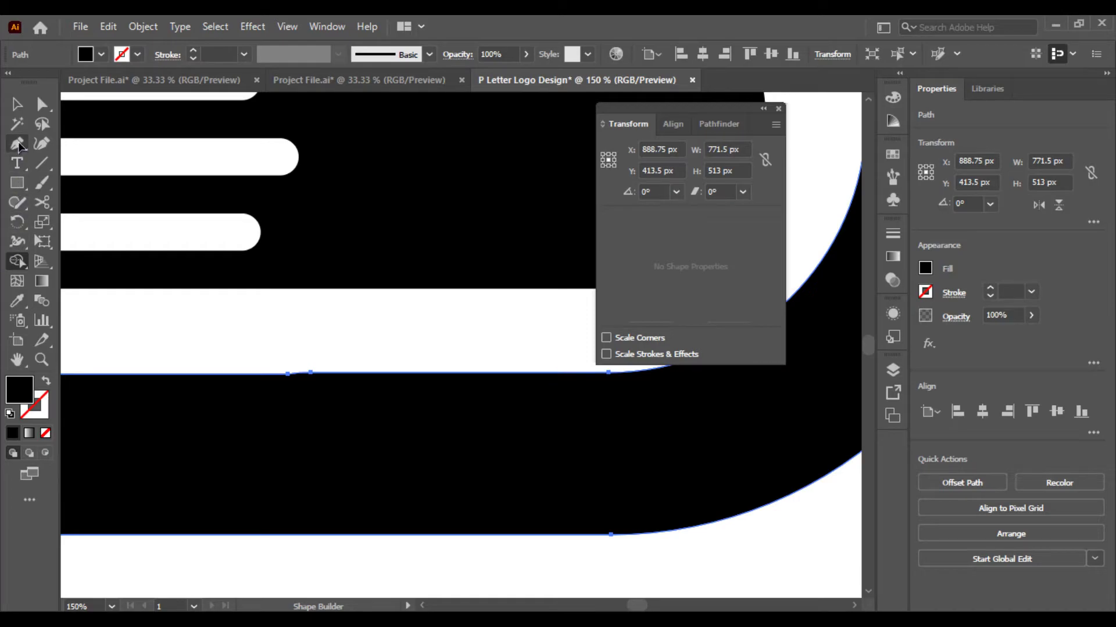
{"action": "left_click", "coordinate": [311, 372]}
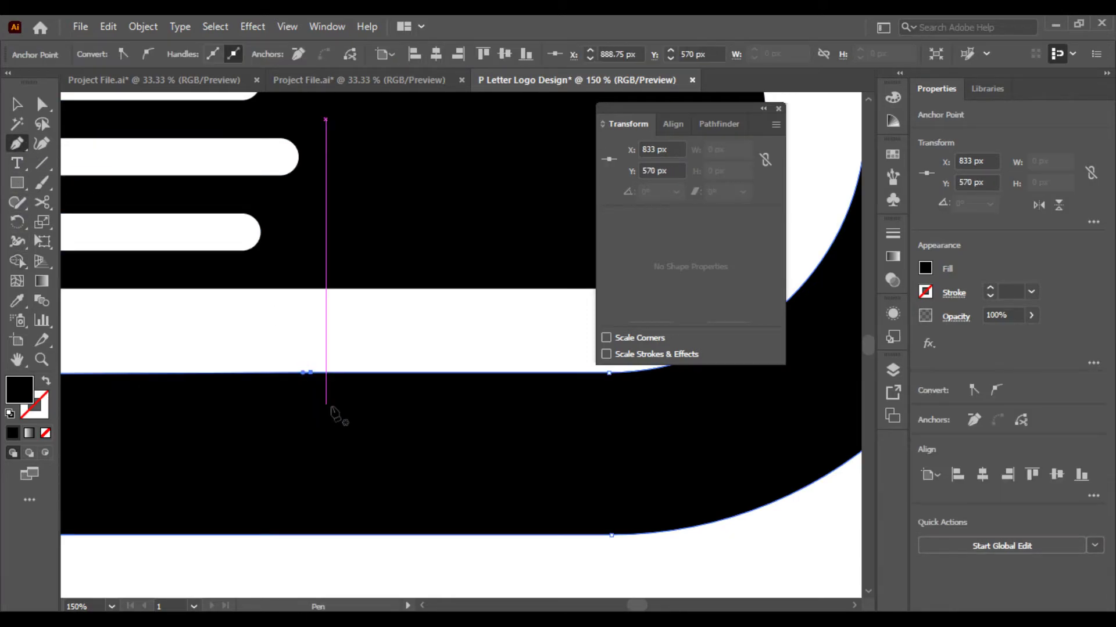
{"action": "left_click", "coordinate": [310, 373]}
{"action": "scroll", "coordinate": [273, 462], "scroll_direction": "down", "scroll_amount": 1}
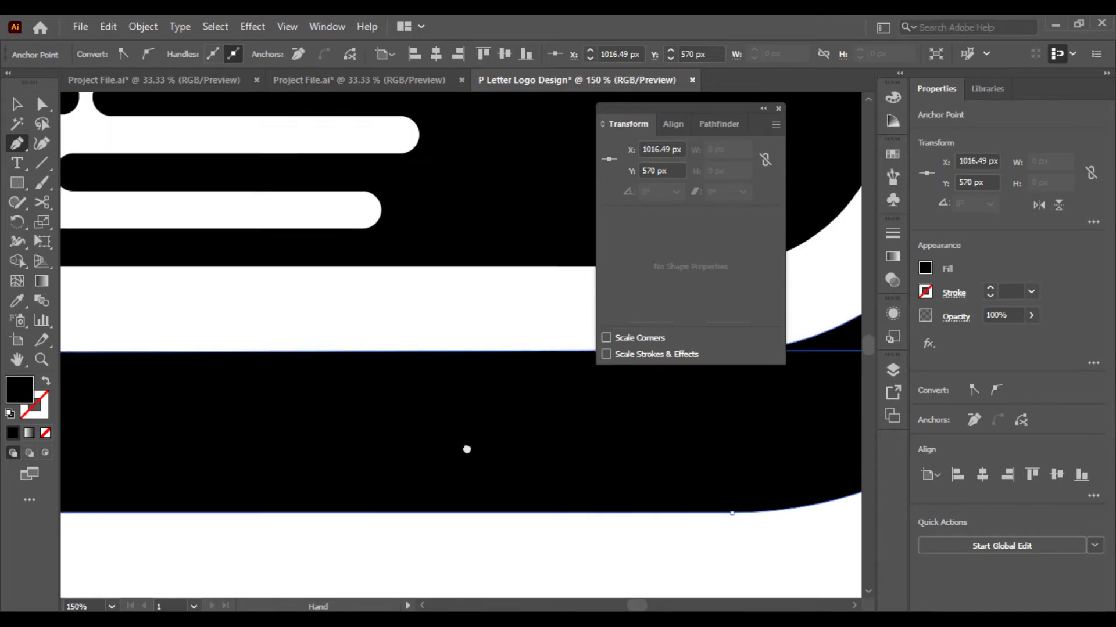
{"action": "scroll", "coordinate": [451, 441], "scroll_direction": "down", "scroll_amount": 1}
{"action": "scroll", "coordinate": [450, 441], "scroll_direction": "down", "scroll_amount": 1}
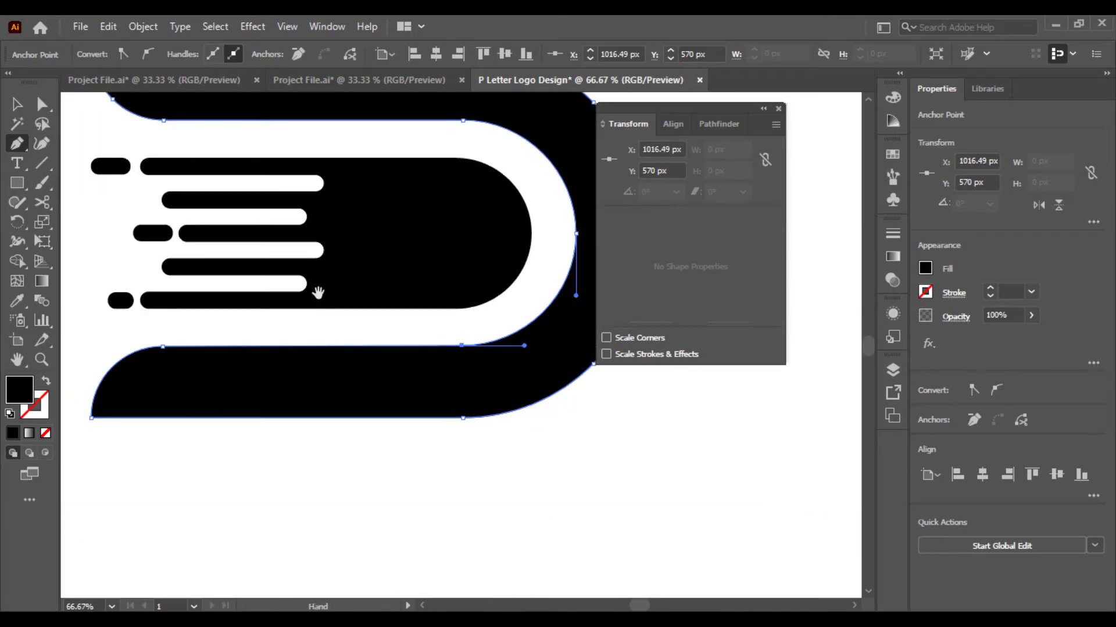
{"action": "scroll", "coordinate": [323, 393], "scroll_direction": "up", "scroll_amount": 1}
{"action": "scroll", "coordinate": [294, 391], "scroll_direction": "up", "scroll_amount": 2}
{"action": "scroll", "coordinate": [349, 360], "scroll_direction": "up", "scroll_amount": 1}
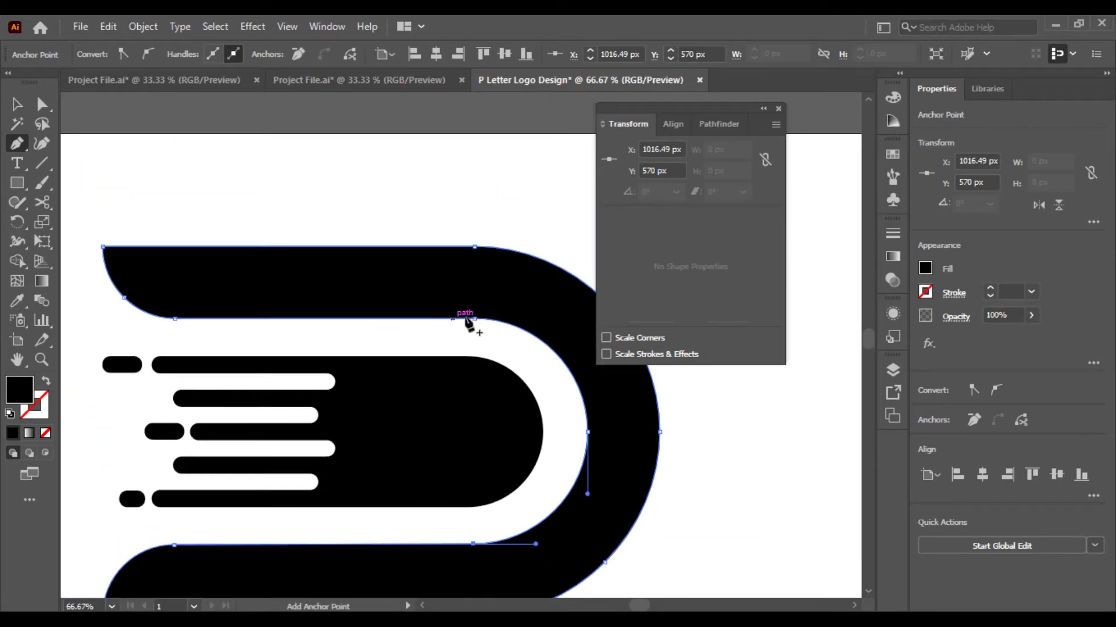
{"action": "key", "text": "v"}
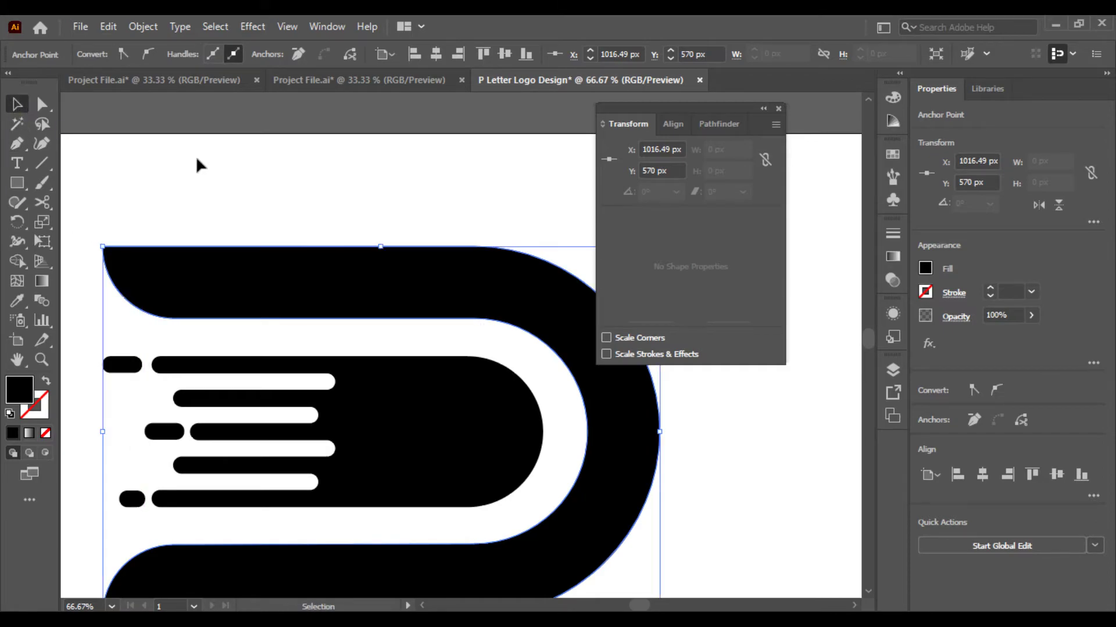
{"action": "left_click", "coordinate": [201, 159]}
{"action": "key", "text": "ctrl+plus"}
{"action": "key", "text": "ctrl+minus"}
{"action": "key", "text": "ctrl+minus"}
{"action": "key", "text": "ctrl+minus"}
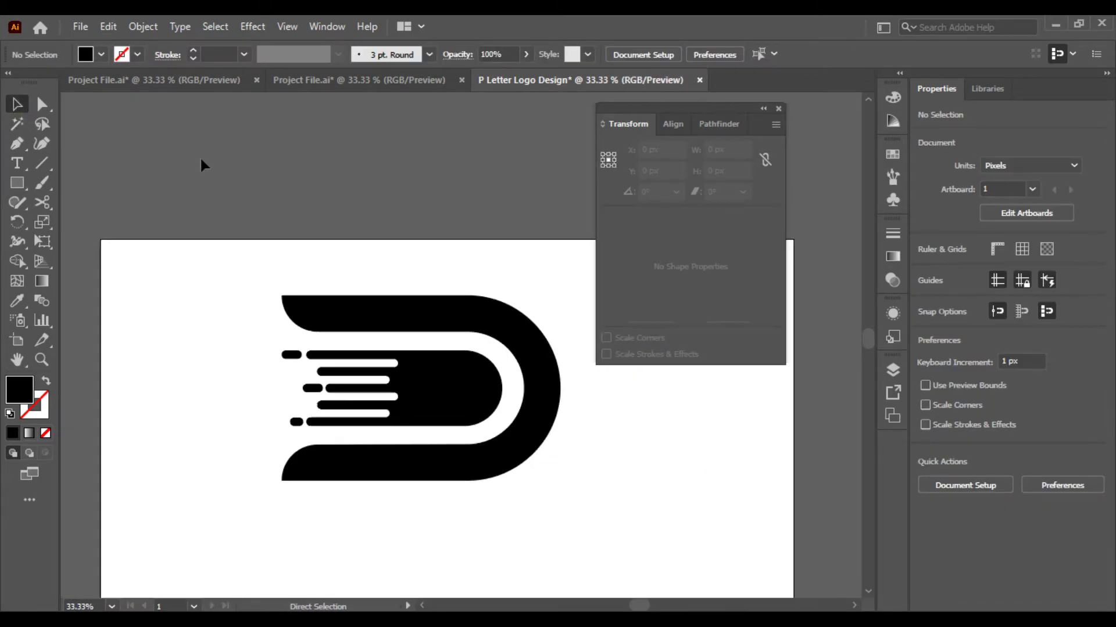
{"action": "key", "text": "ctrl+plus"}
{"action": "mouse_move", "coordinate": [213, 158]}
{"action": "left_mouse_down"}
{"action": "mouse_move", "coordinate": [269, 99]}
{"action": "mouse_move", "coordinate": [250, 43]}
{"action": "left_mouse_up"}
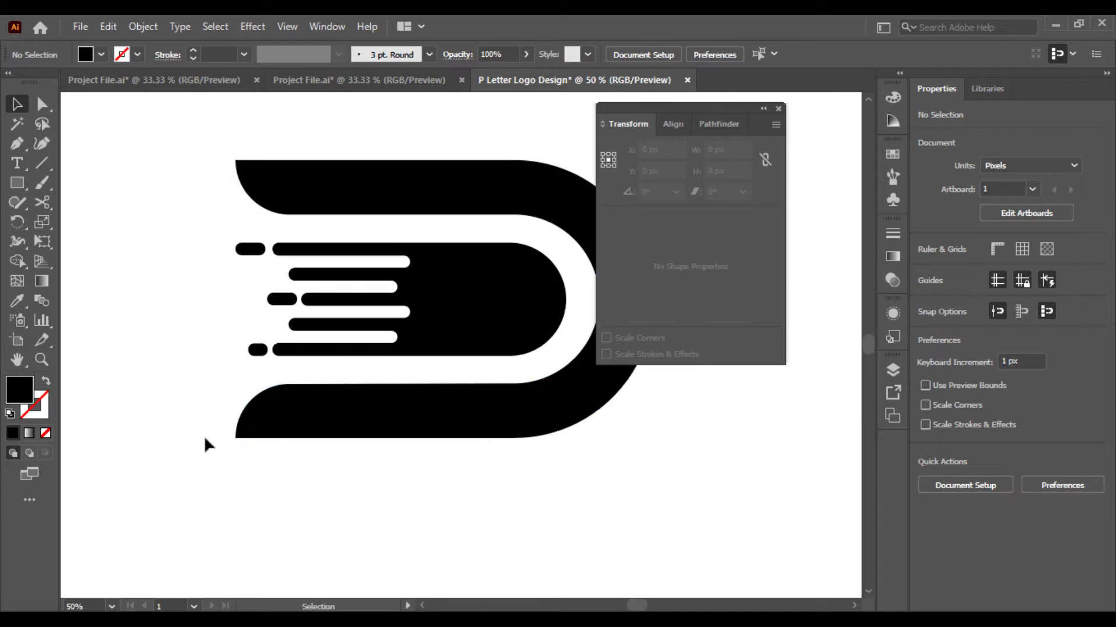
{"action": "key", "text": "ctrl+plus"}
{"action": "key", "text": "ctrl+plus"}
{"action": "key", "text": "ctrl+plus"}
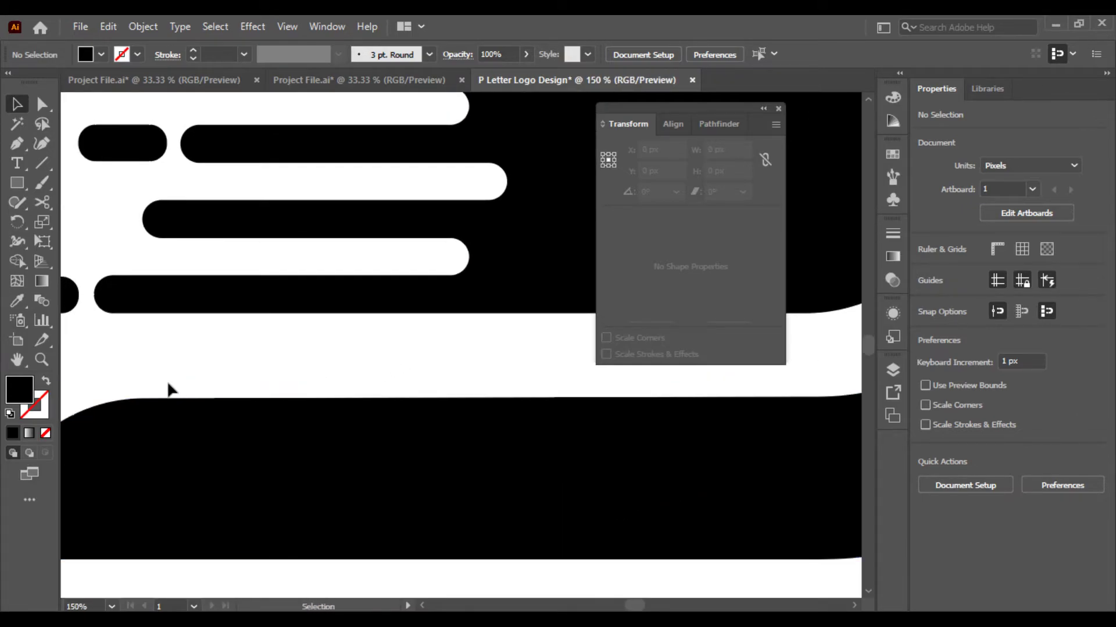
{"action": "left_click_drag", "start_coordinate": [148, 388], "coordinate": [268, 470]}
{"action": "left_click_drag", "start_coordinate": [391, 366], "coordinate": [361, 341]}
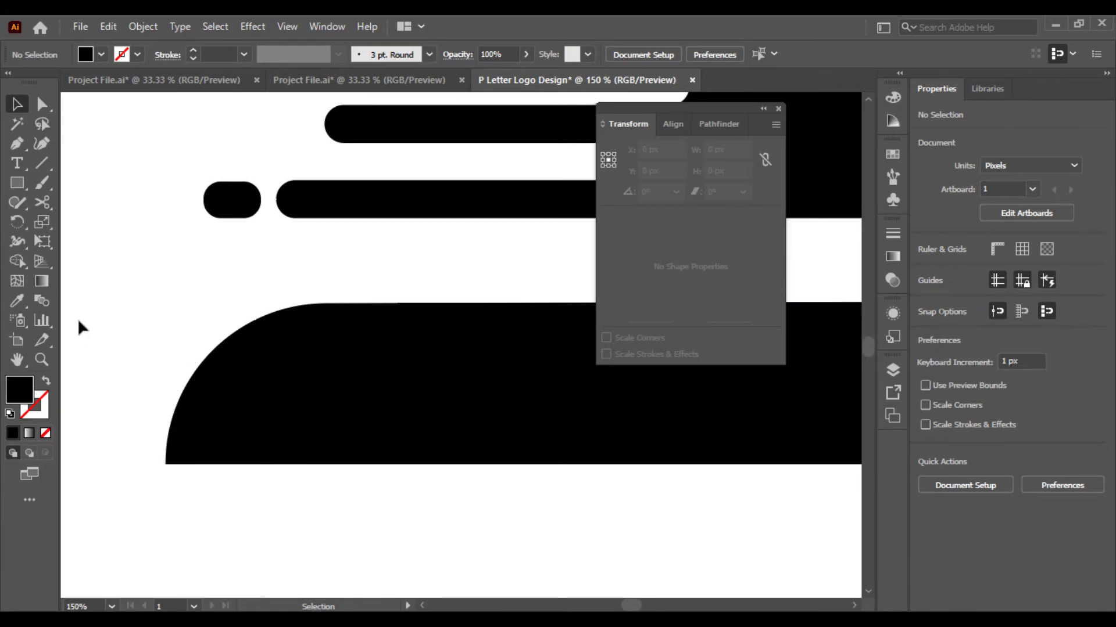
Step: With the Pen tool, draw a wedge below the bar's bottom-left corner with a curved inner edge
{"action": "left_click", "coordinate": [17, 143]}
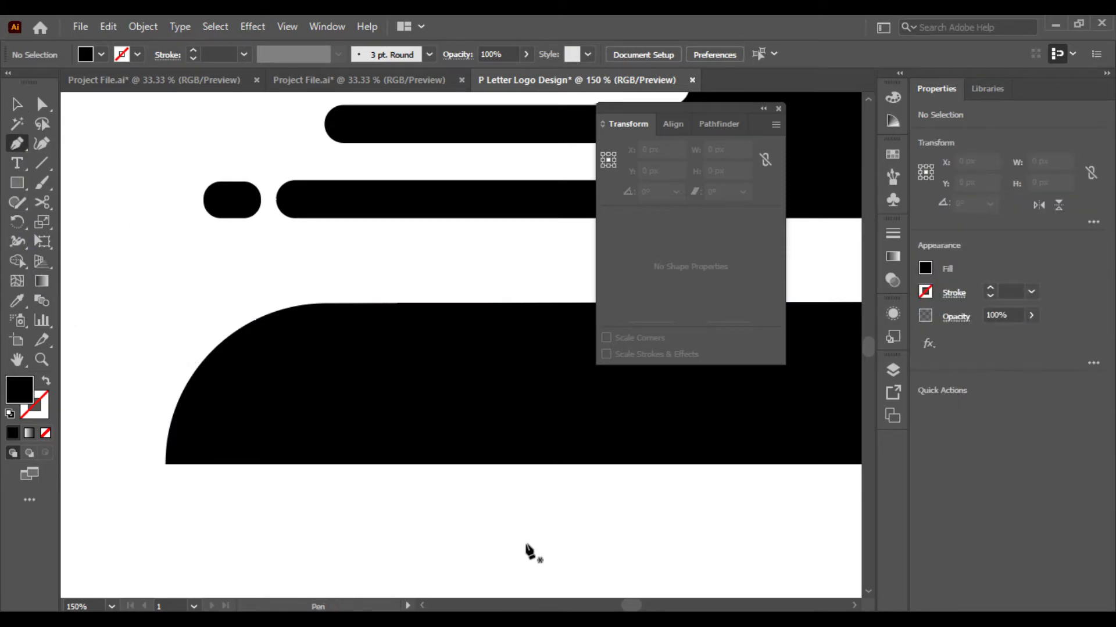
{"action": "left_click", "coordinate": [528, 464]}
{"action": "left_click", "coordinate": [165, 465]}
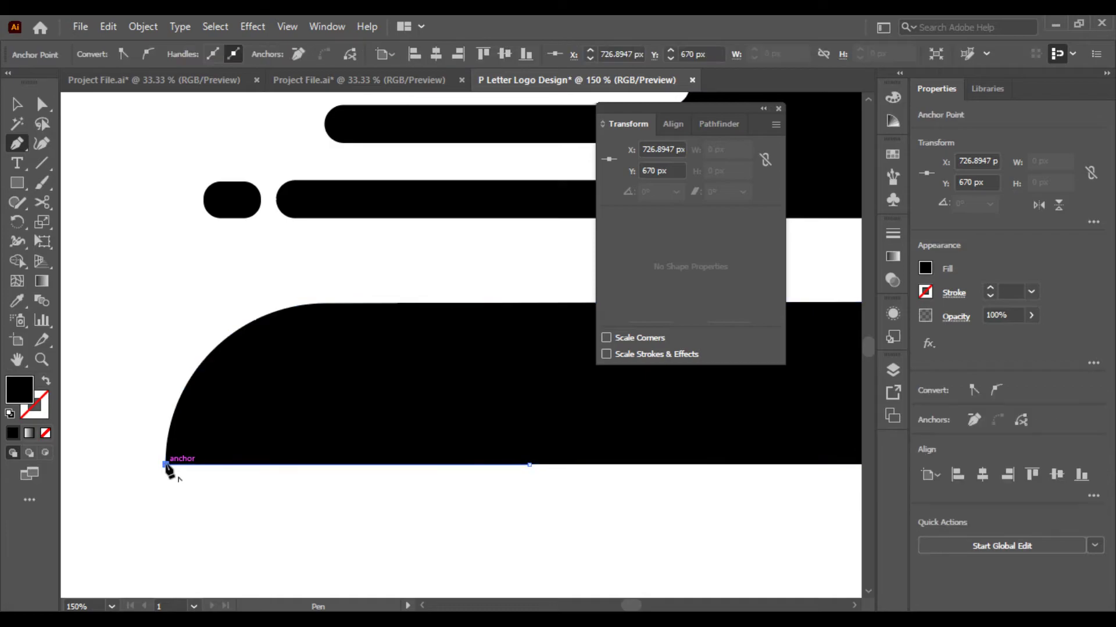
{"action": "key", "text": "ctrl+minus"}
{"action": "key", "text": "ctrl+minus"}
{"action": "left_click_drag", "start_coordinate": [323, 500], "coordinate": [157, 498]}
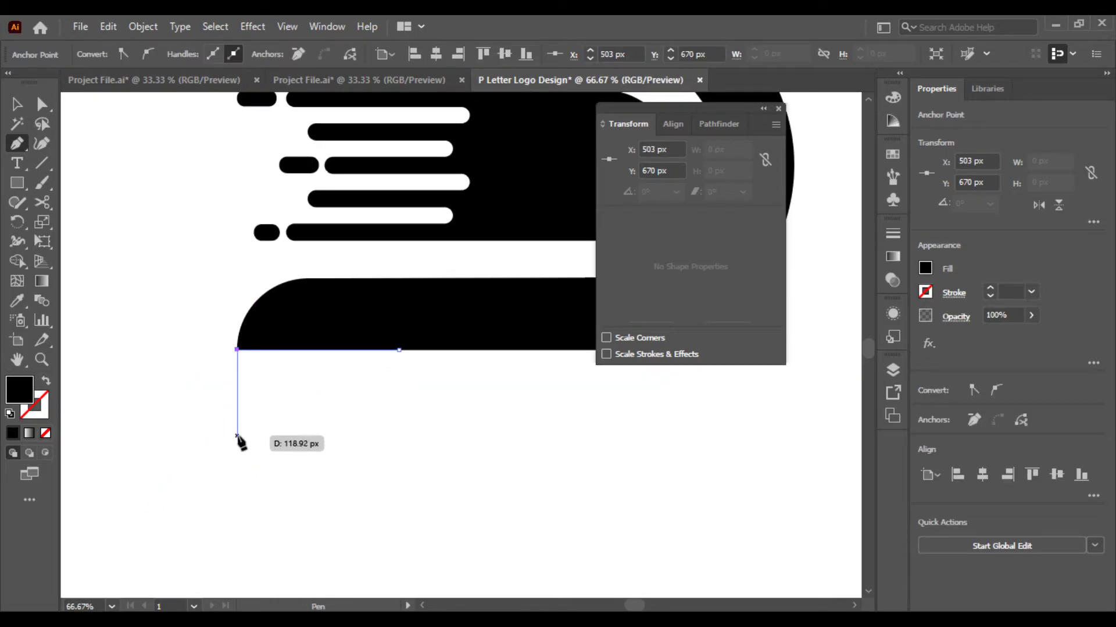
{"action": "left_click", "coordinate": [237, 436]}
{"action": "left_click", "coordinate": [397, 350]}
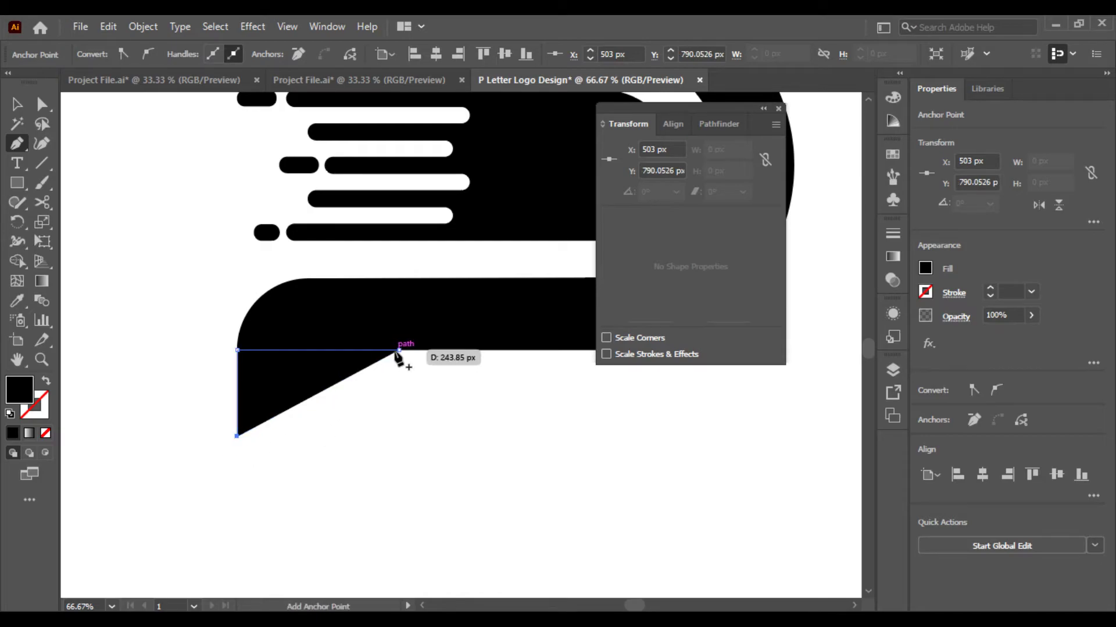
{"action": "left_click_drag", "start_coordinate": [416, 355], "coordinate": [553, 349]}
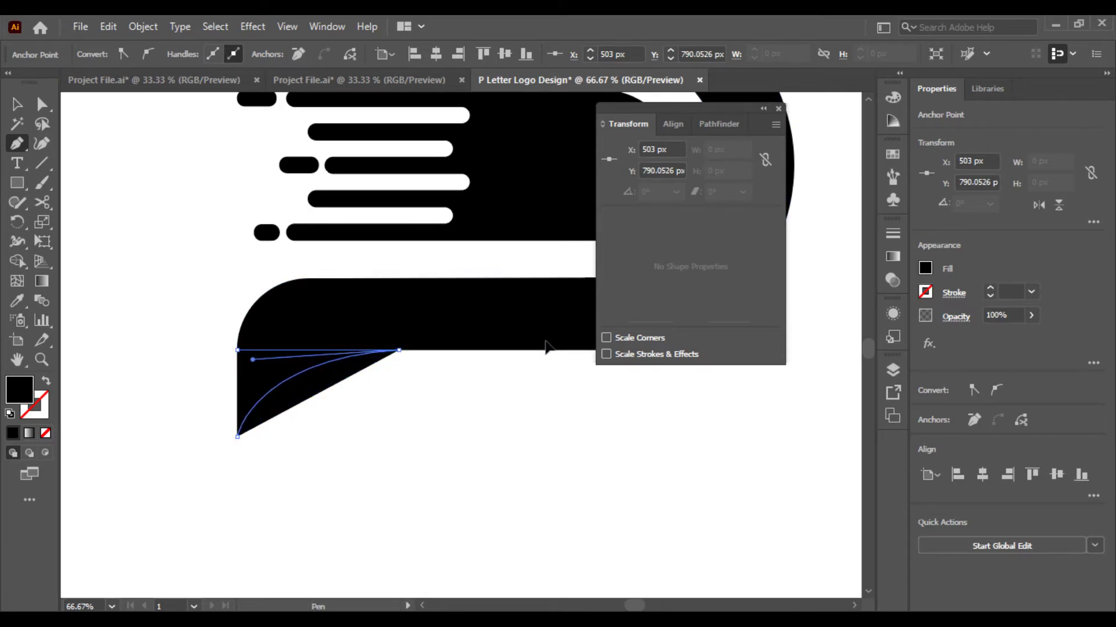
{"action": "left_click_drag", "start_coordinate": [553, 349], "coordinate": [556, 349]}
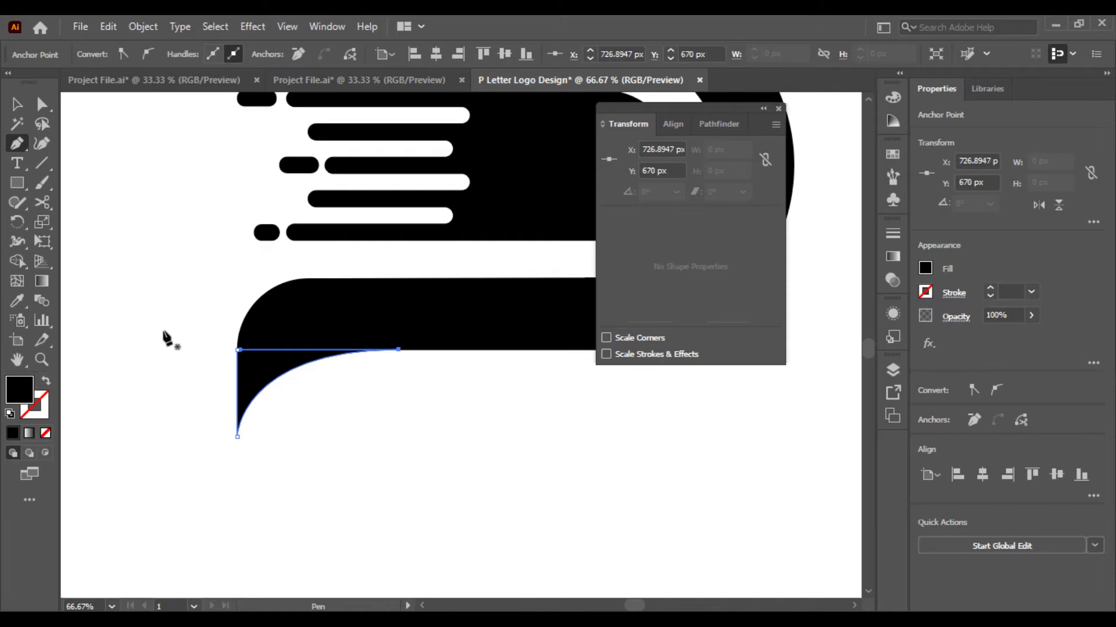
Step: Zoom in and select the new curved wedge
{"action": "left_click", "coordinate": [23, 106]}
{"action": "left_click", "coordinate": [152, 316]}
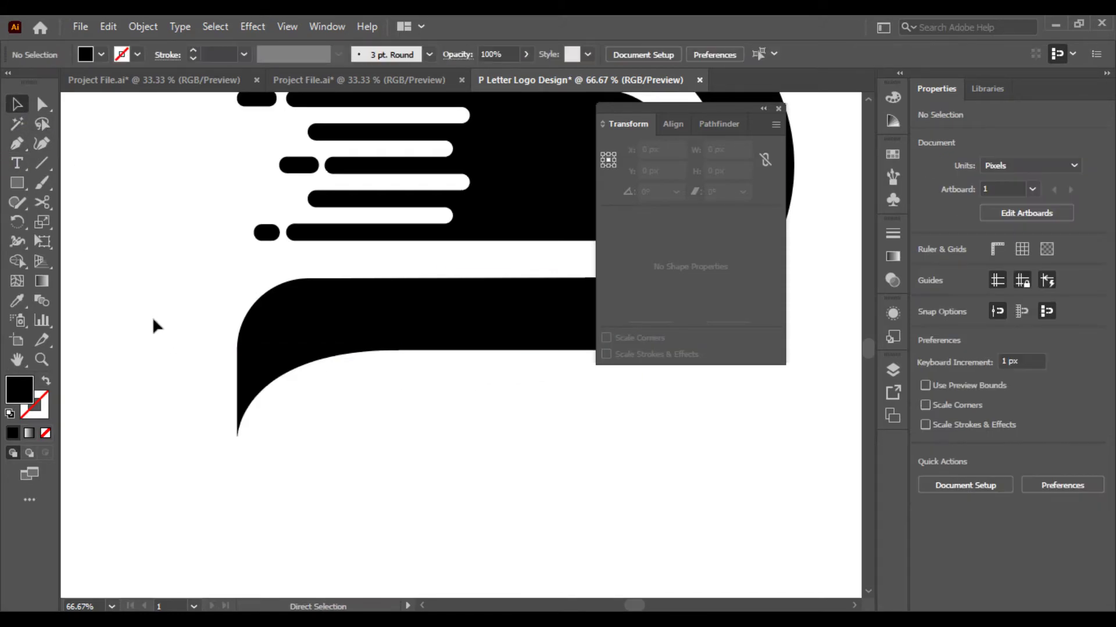
{"action": "key", "text": "ctrl+plus"}
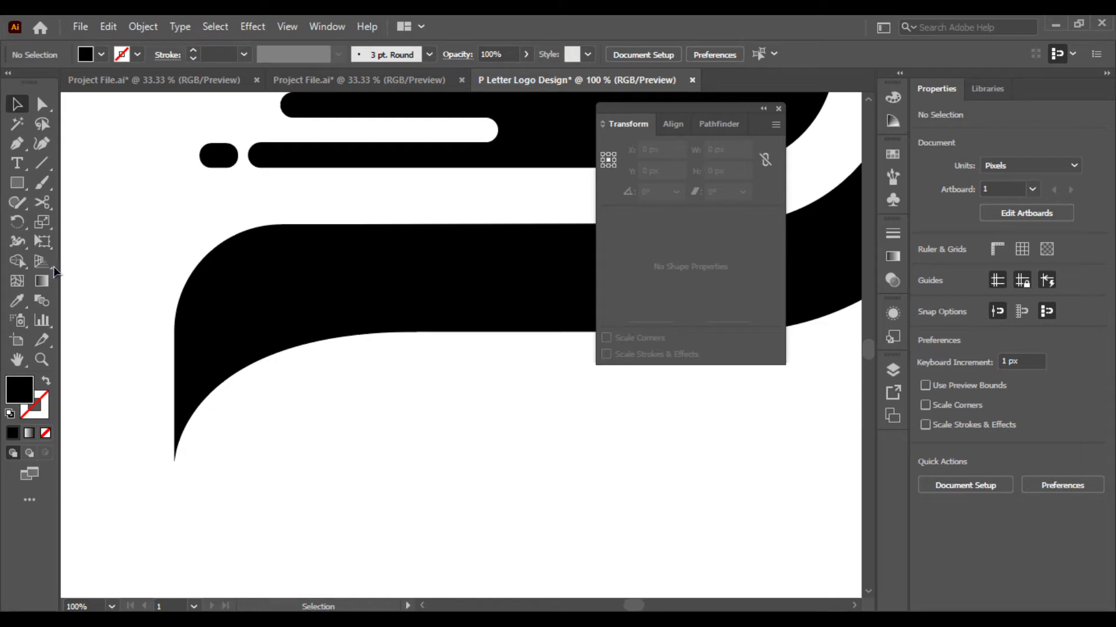
{"action": "left_click", "coordinate": [244, 336]}
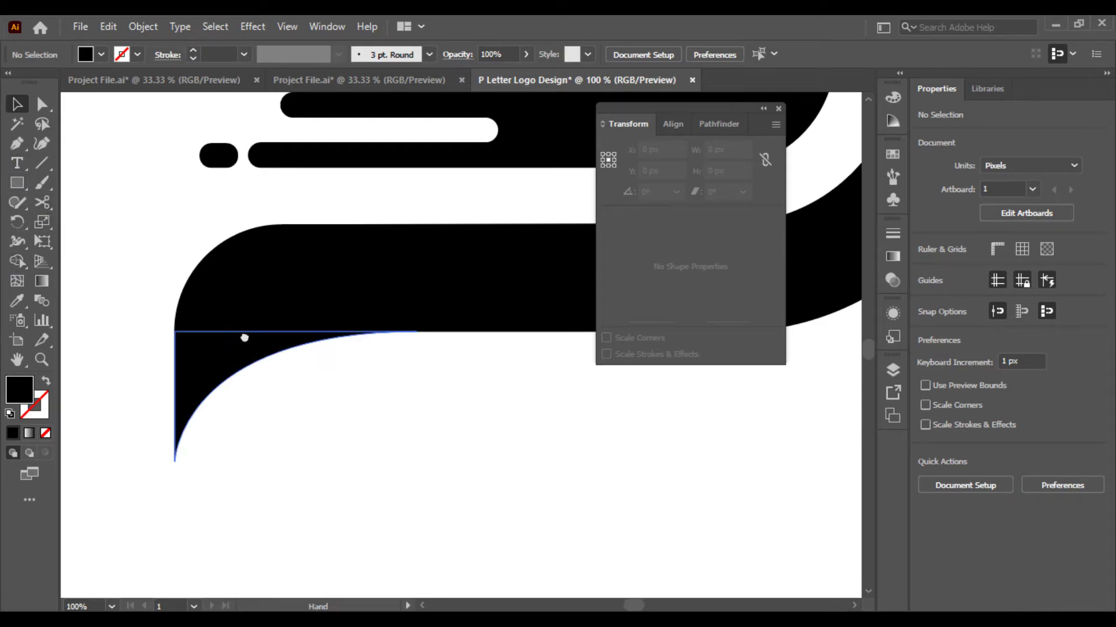
{"action": "scroll", "coordinate": [244, 336], "scroll_direction": "down", "scroll_amount": 1}
{"action": "scroll", "coordinate": [244, 336], "scroll_direction": "left", "scroll_amount": 2}
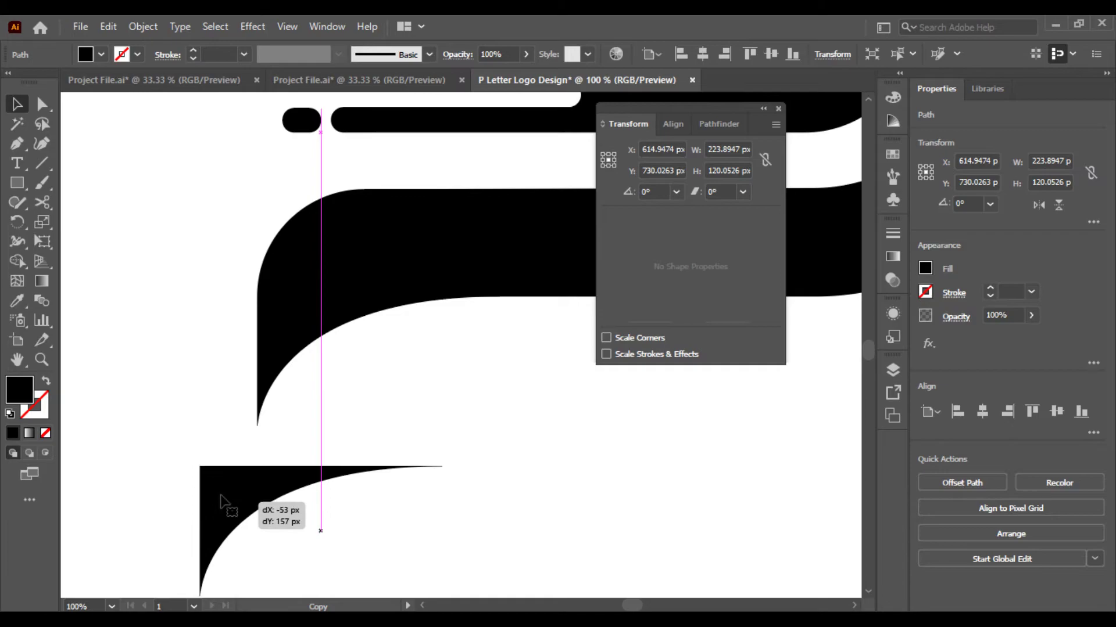
Step: Alt-drag a copy of the wedge down-left and draw a 224×224 px square at its corner
{"action": "left_click_drag", "start_coordinate": [285, 338], "coordinate": [255, 429]}
{"action": "scroll", "coordinate": [255, 430], "scroll_direction": "down", "scroll_amount": 1}
{"action": "scroll", "coordinate": [255, 429], "scroll_direction": "right", "scroll_amount": 1}
{"action": "left_click", "coordinate": [173, 486]}
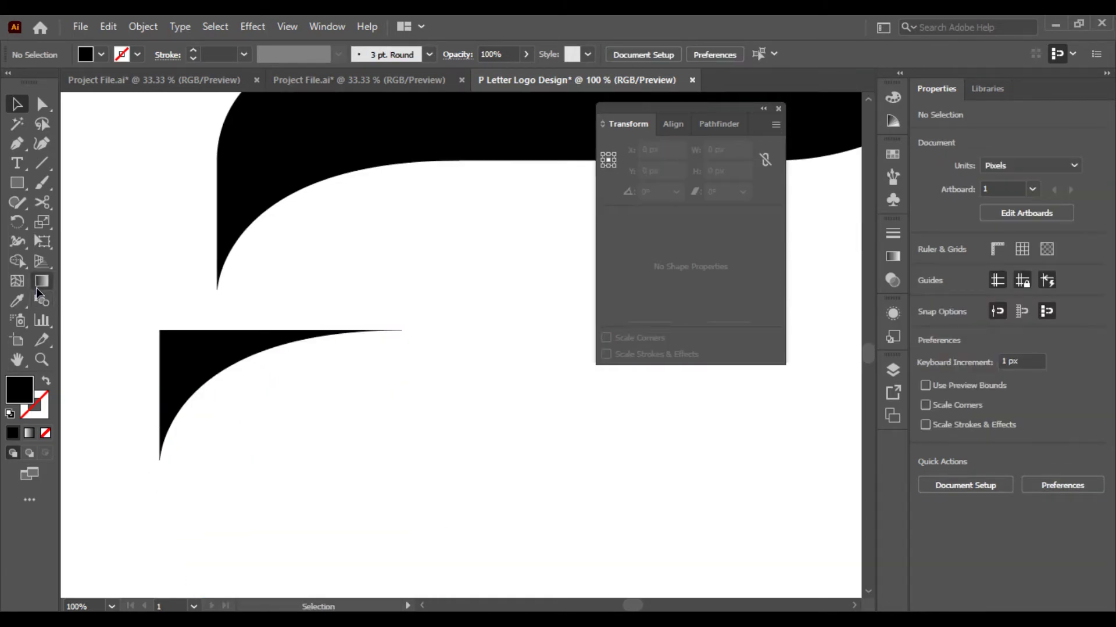
{"action": "left_click", "coordinate": [17, 184]}
{"action": "left_click_drag", "start_coordinate": [159, 329], "coordinate": [398, 467]}
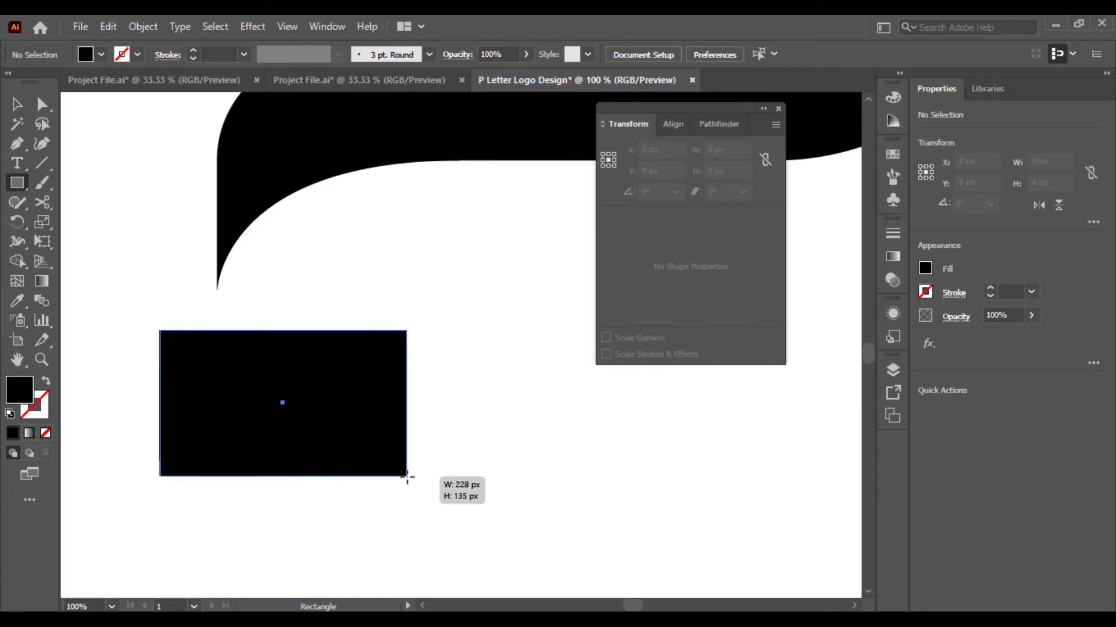
{"action": "mouse_move", "coordinate": [398, 466]}
{"action": "left_mouse_down"}
{"action": "mouse_move", "coordinate": [405, 488]}
{"action": "mouse_move", "coordinate": [249, 391]}
{"action": "mouse_move", "coordinate": [199, 281]}
{"action": "mouse_move", "coordinate": [187, 194]}
{"action": "left_mouse_up"}
{"action": "scroll", "coordinate": [418, 476], "scroll_direction": "down", "scroll_amount": 2}
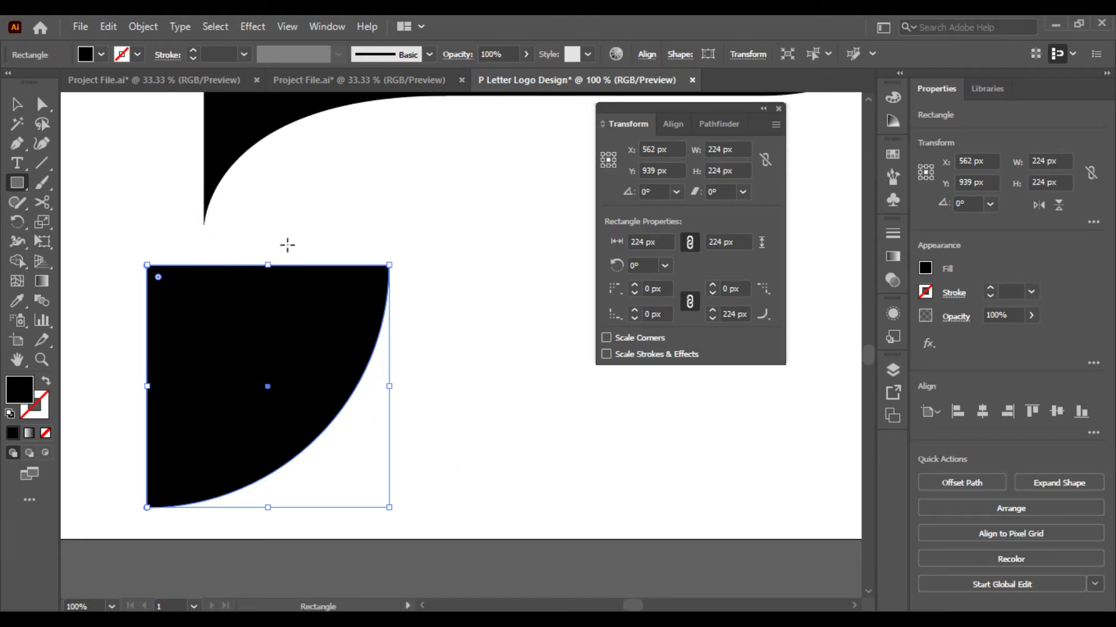
Step: Overlap the quarter circles, carve a leaf with Shape Builder, and move it under the P's stem
{"action": "left_click", "coordinate": [18, 108]}
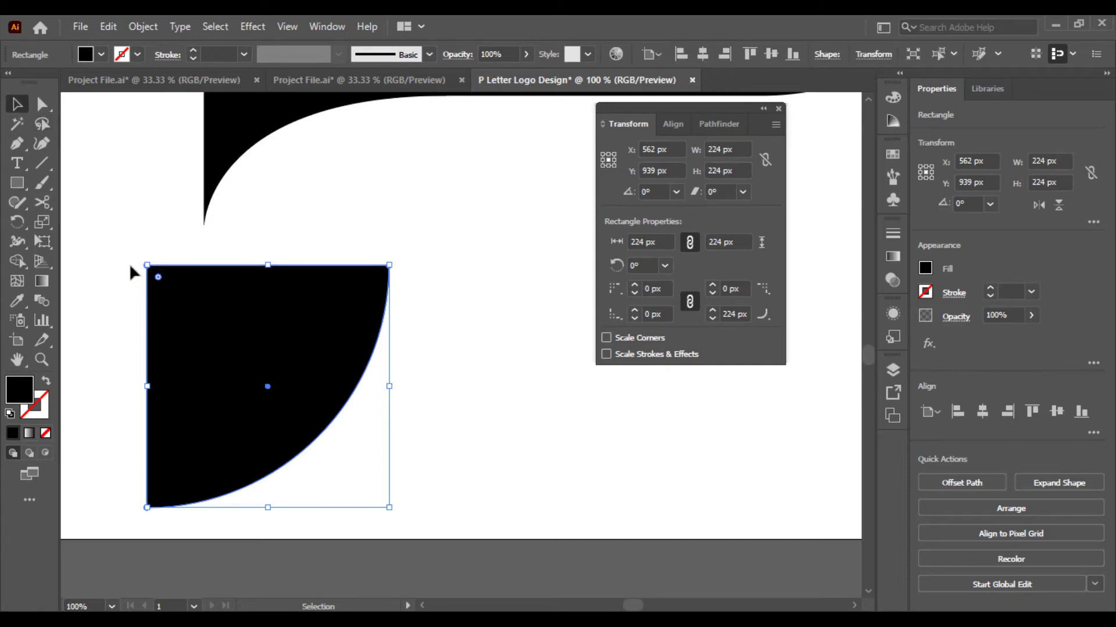
{"action": "mouse_move", "coordinate": [245, 316]}
{"action": "left_mouse_down"}
{"action": "mouse_move", "coordinate": [327, 241]}
{"action": "mouse_move", "coordinate": [299, 348]}
{"action": "mouse_move", "coordinate": [220, 337]}
{"action": "left_mouse_up"}
{"action": "left_click_drag", "start_coordinate": [97, 284], "coordinate": [270, 401]}
{"action": "left_click", "coordinate": [26, 263]}
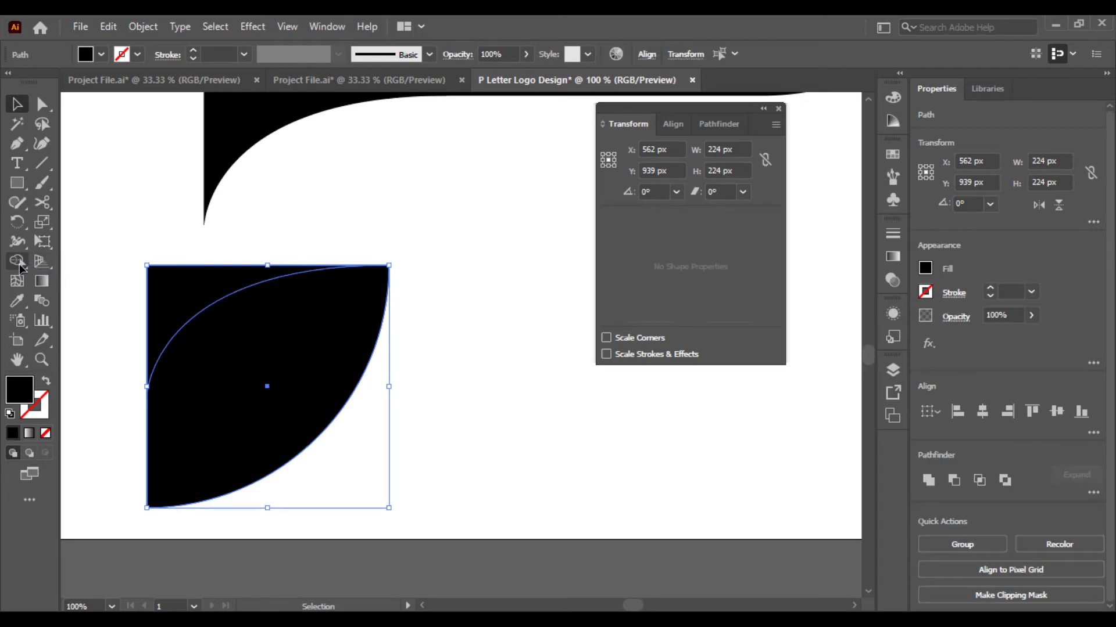
{"action": "left_click", "coordinate": [179, 303], "text": "alt"}
{"action": "left_click", "coordinate": [17, 105]}
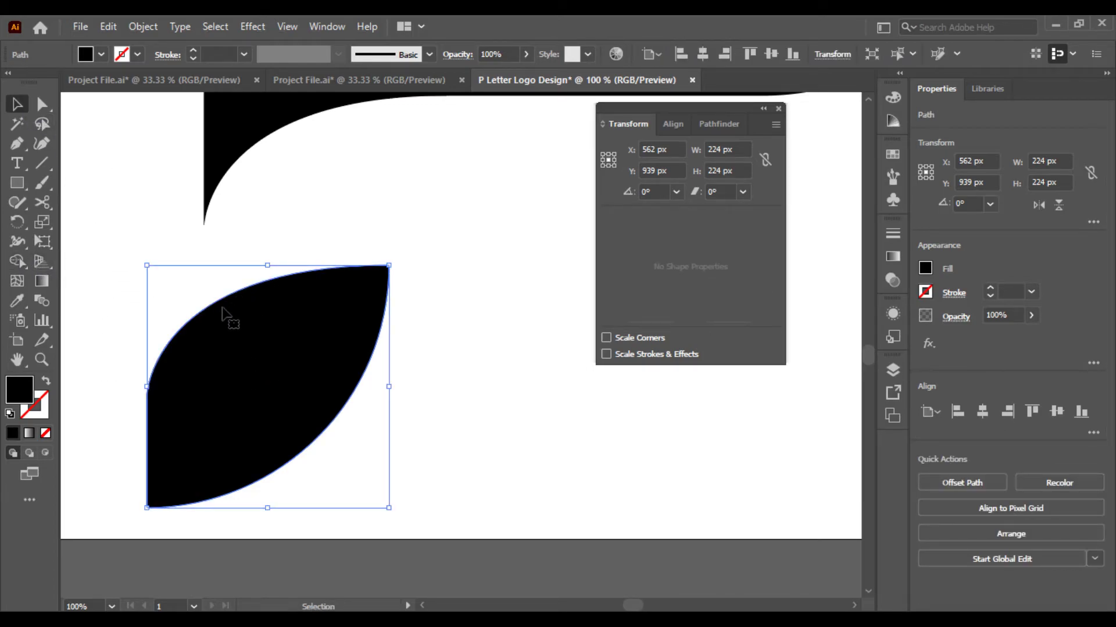
{"action": "mouse_move", "coordinate": [223, 311]}
{"action": "left_mouse_down"}
{"action": "mouse_move", "coordinate": [319, 157]}
{"action": "mouse_move", "coordinate": [319, 288]}
{"action": "mouse_move", "coordinate": [292, 299]}
{"action": "left_mouse_up"}
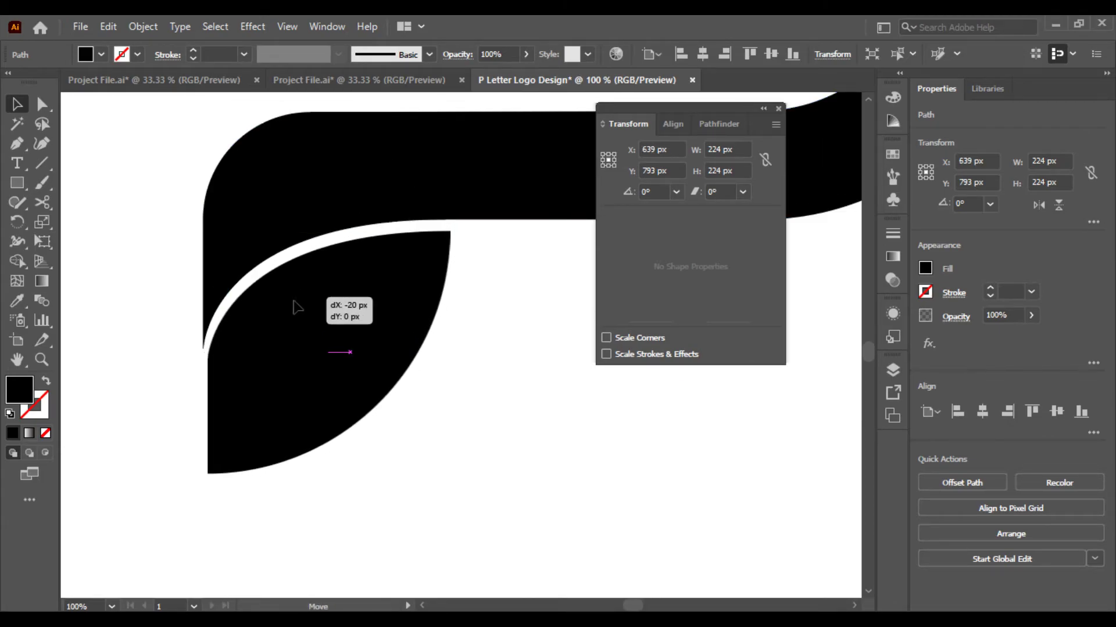
{"action": "left_click", "coordinate": [514, 435]}
Step: Recentre the view on the P logo and close the Transform panel
{"action": "key", "text": "ctrl+minus"}
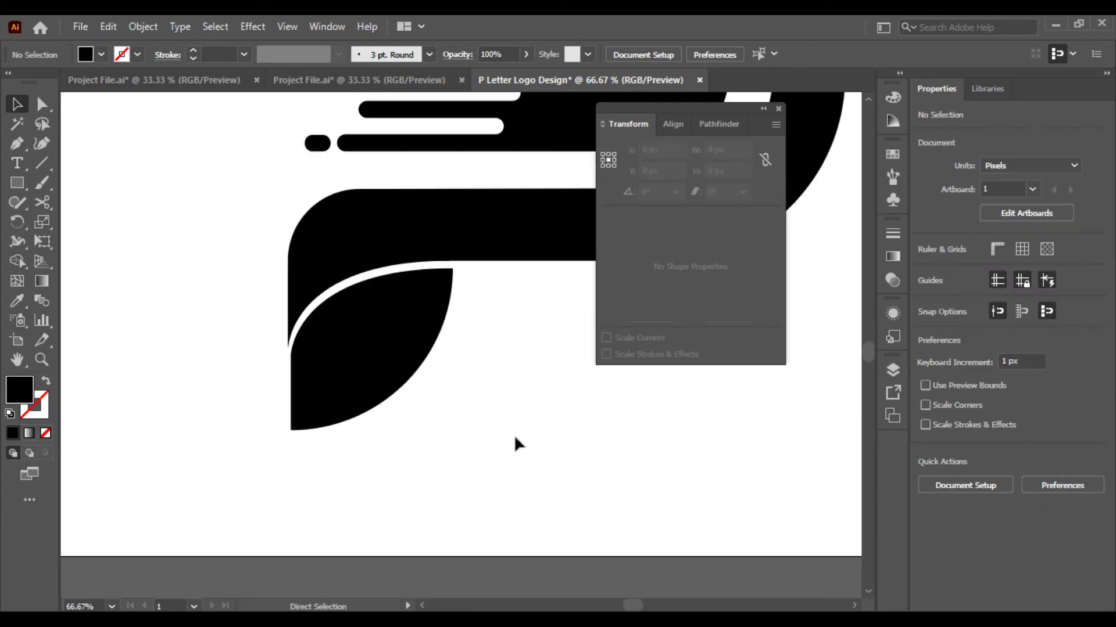
{"action": "key", "text": "ctrl+minus"}
{"action": "key", "text": "ctrl+minus"}
{"action": "key", "text": "ctrl+minus"}
{"action": "left_click_drag", "start_coordinate": [514, 435], "coordinate": [404, 441]}
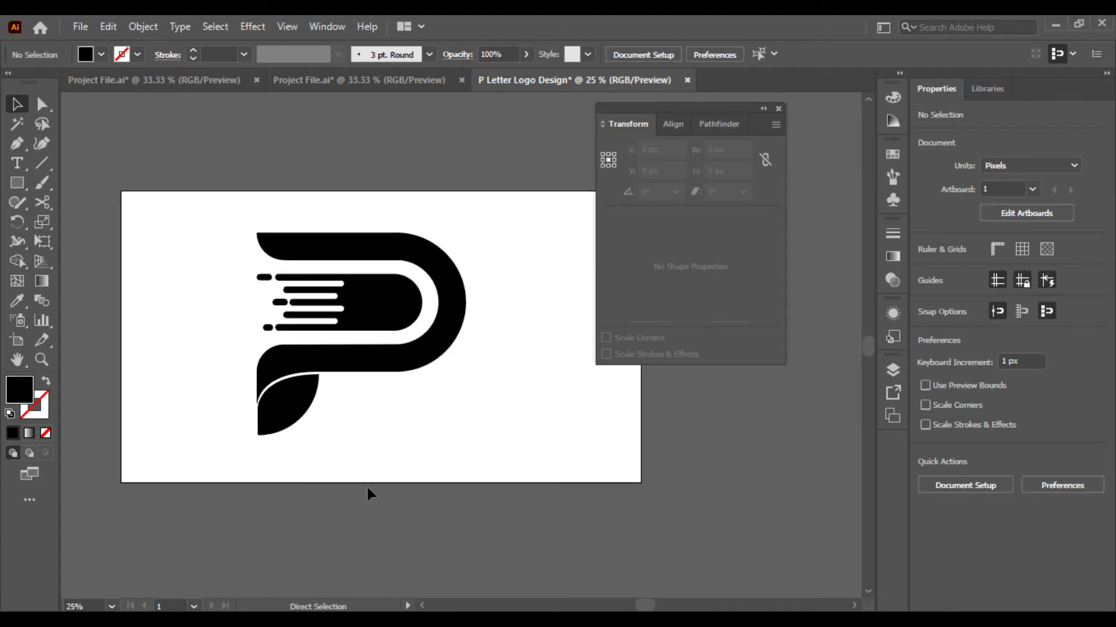
{"action": "key", "text": "ctrl+plus"}
{"action": "key", "text": "ctrl+plus"}
{"action": "left_click_drag", "start_coordinate": [369, 488], "coordinate": [456, 442]}
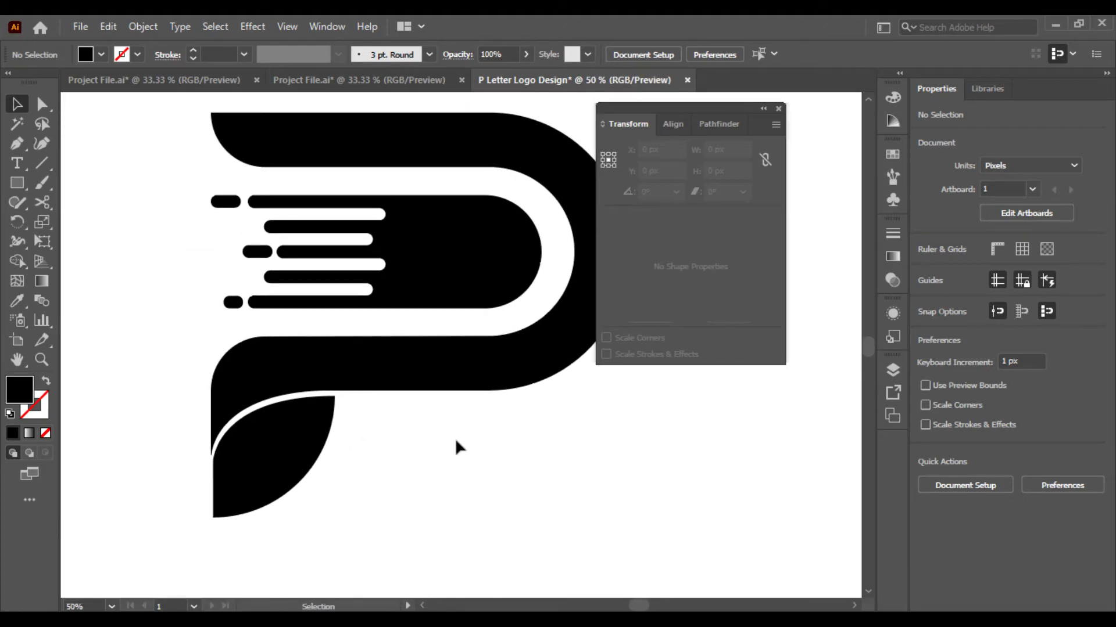
{"action": "left_click", "coordinate": [780, 109]}
Step: Marquee-select the P logo pieces, then switch to the Project File.ai document
{"action": "left_click_drag", "start_coordinate": [468, 219], "coordinate": [614, 251]}
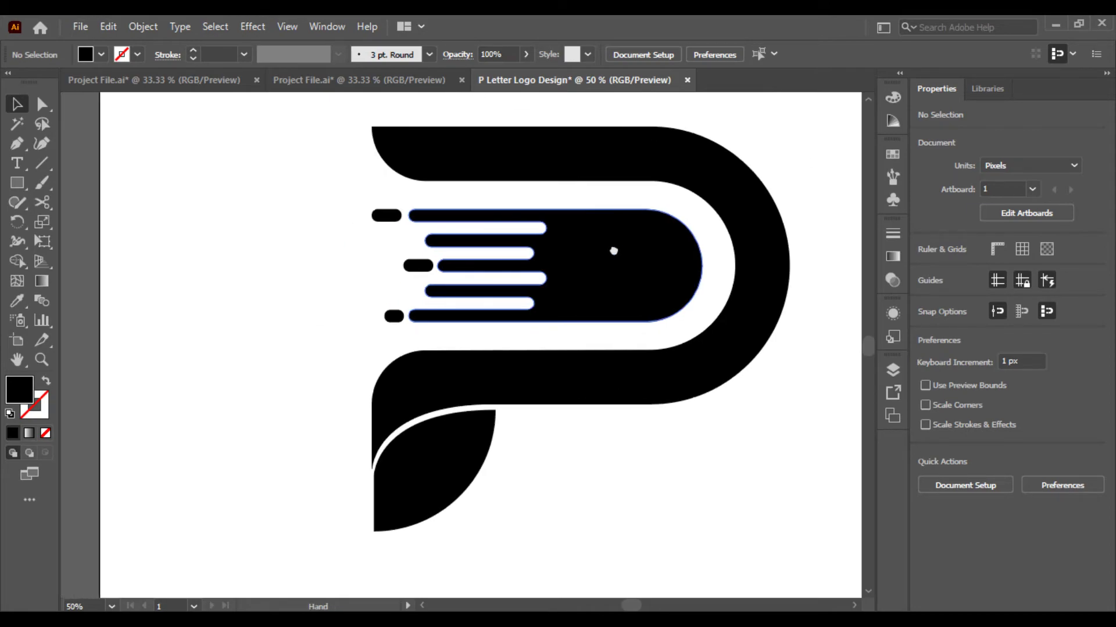
{"action": "key", "text": "ctrl+minus"}
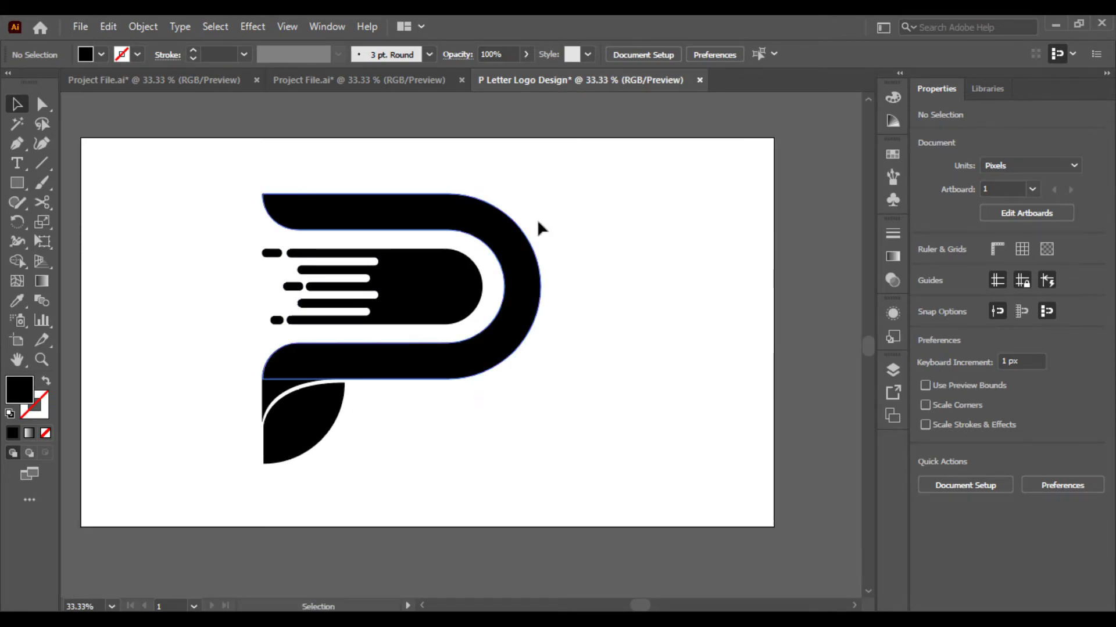
{"action": "left_click_drag", "start_coordinate": [554, 217], "coordinate": [263, 459]}
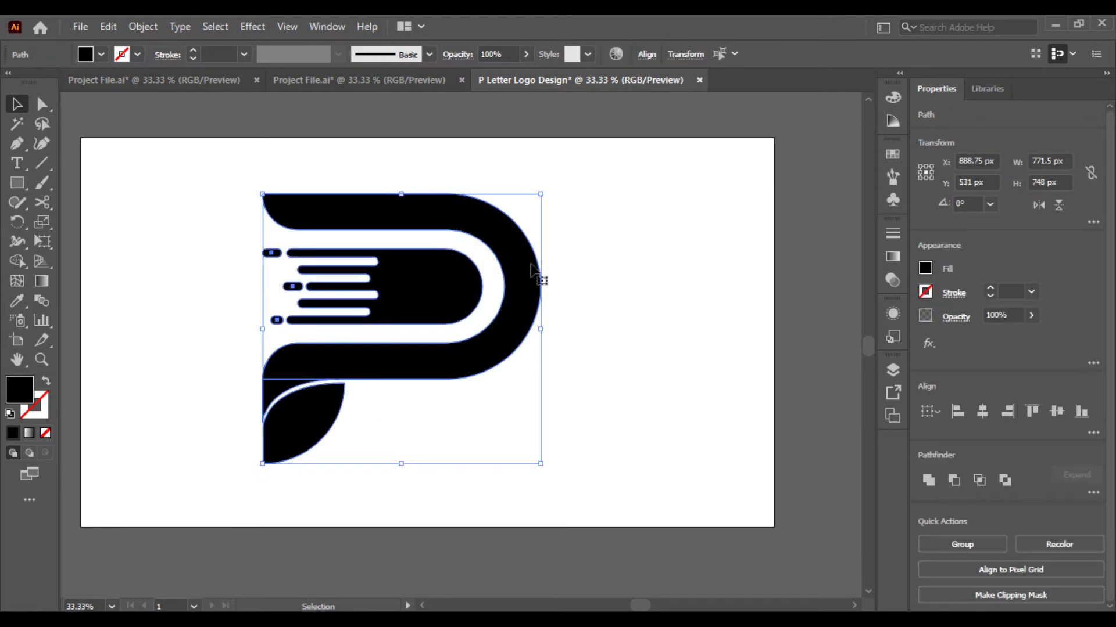
{"action": "left_click", "coordinate": [588, 296]}
{"action": "left_click", "coordinate": [359, 80]}
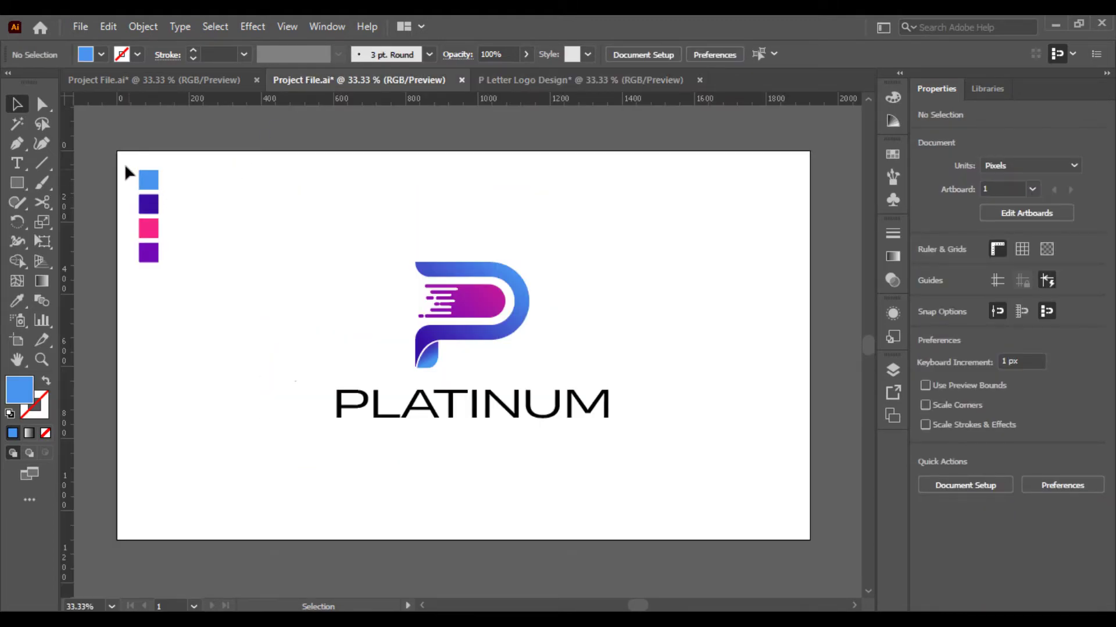
{"action": "mouse_move", "coordinate": [179, 287]}
{"action": "left_mouse_down"}
{"action": "mouse_move", "coordinate": [130, 168]}
{"action": "mouse_move", "coordinate": [548, 78]}
{"action": "mouse_move", "coordinate": [121, 254]}
{"action": "left_mouse_up"}
{"action": "left_click_drag", "start_coordinate": [127, 212], "coordinate": [128, 213]}
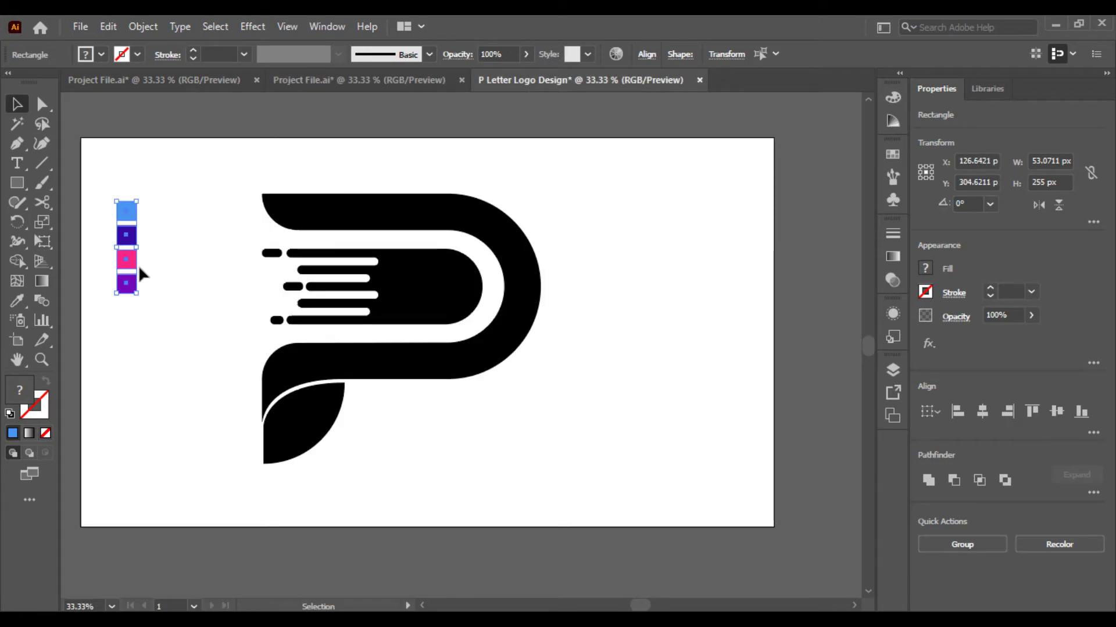
{"action": "left_click", "coordinate": [157, 255]}
{"action": "key", "text": "ctrl+equal"}
{"action": "left_click_drag", "start_coordinate": [267, 269], "coordinate": [386, 289]}
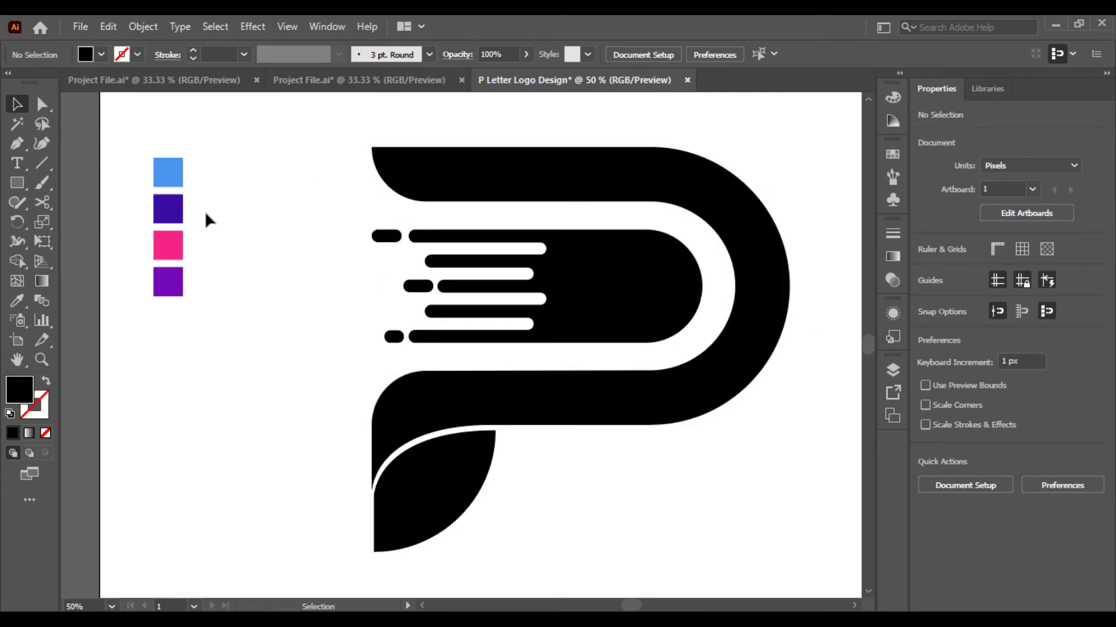
Step: Try a diagonal gradient fill on the outer P shape, then undo it
{"action": "left_click", "coordinate": [41, 282]}
{"action": "left_click", "coordinate": [16, 104]}
{"action": "left_click", "coordinate": [423, 186]}
{"action": "left_click", "coordinate": [38, 282]}
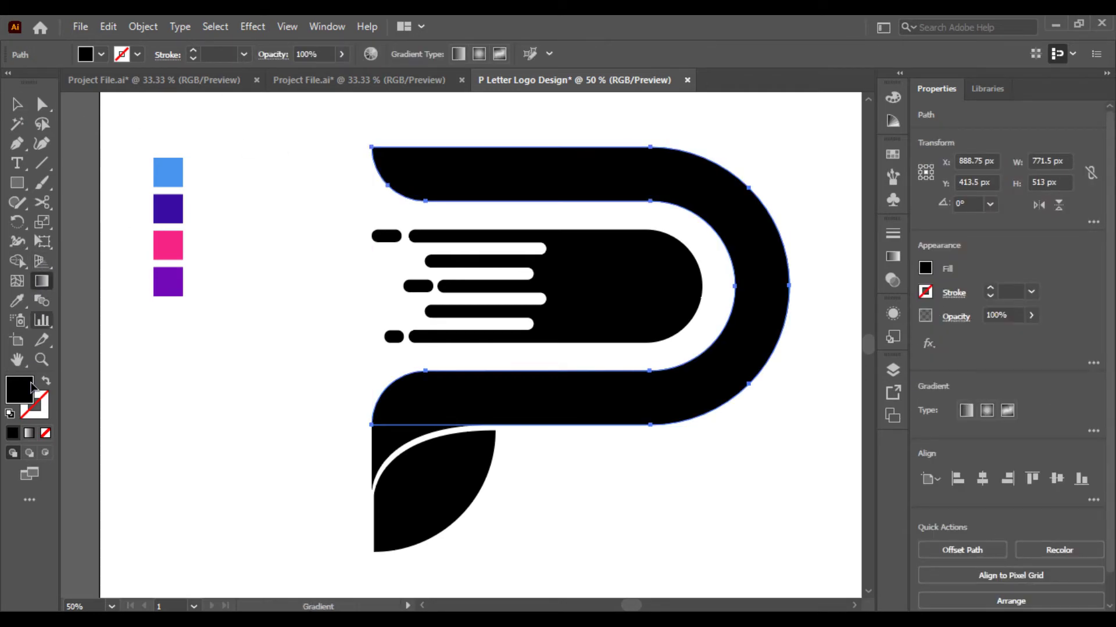
{"action": "left_click", "coordinate": [29, 433]}
{"action": "left_click_drag", "start_coordinate": [715, 151], "coordinate": [309, 454]}
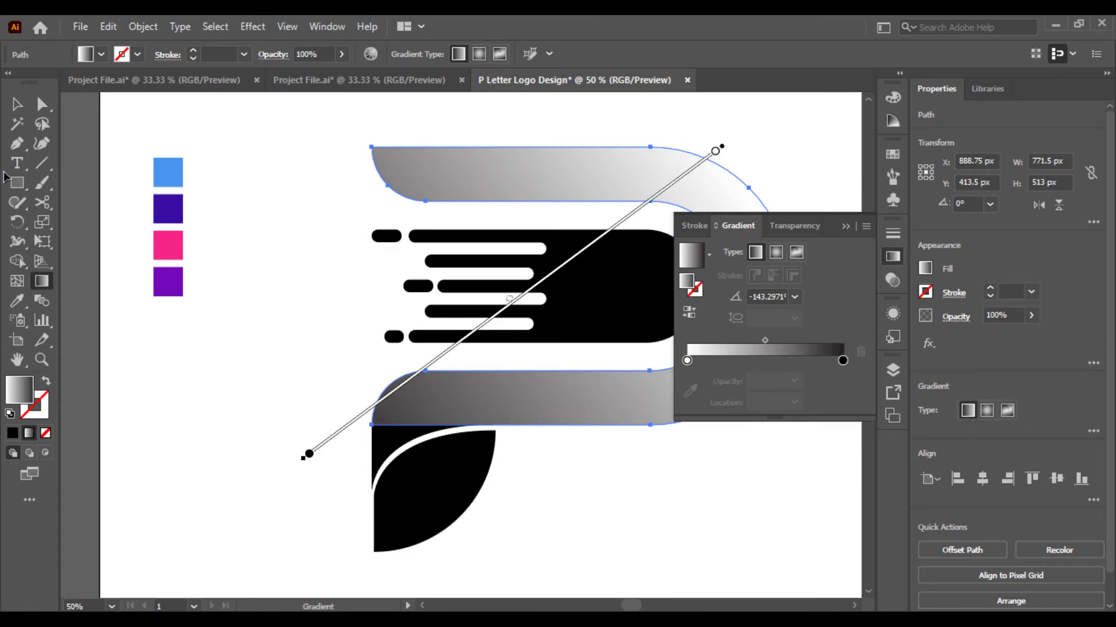
{"action": "key", "text": "ctrl+z"}
{"action": "key", "text": "ctrl+z"}
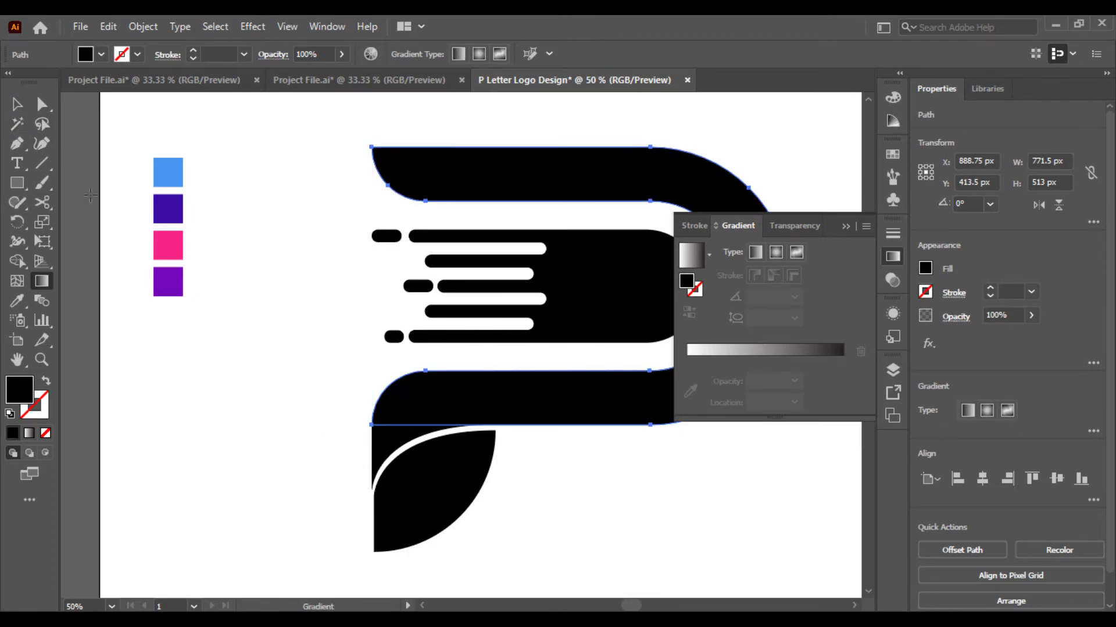
Step: Merge the wedge above the leaf into the P with the Shape Builder tool
{"action": "left_click", "coordinate": [14, 110]}
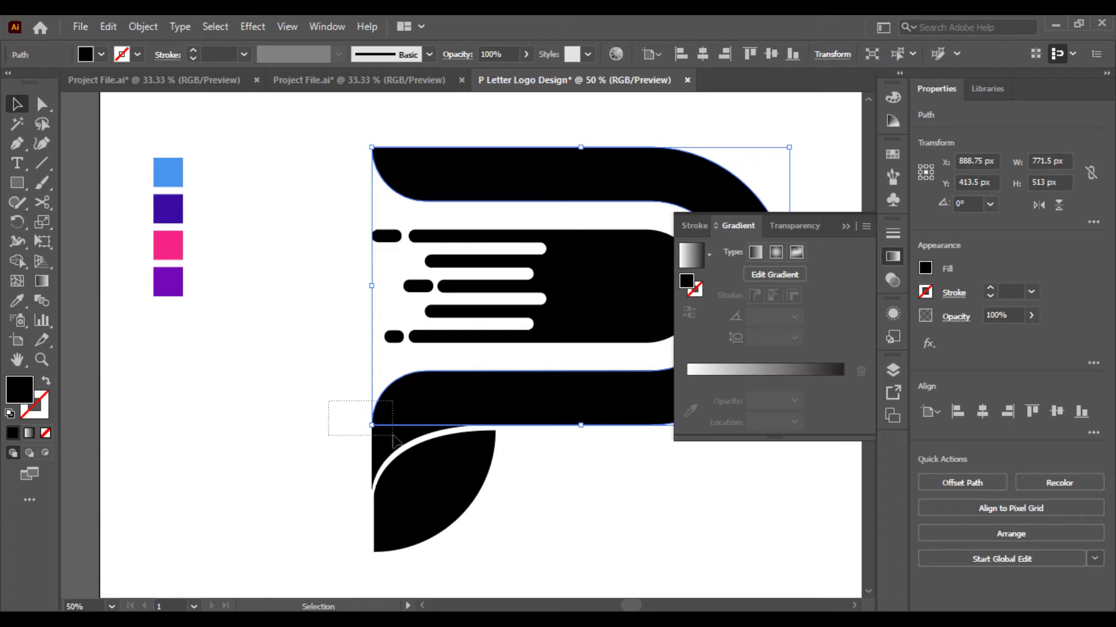
{"action": "left_click_drag", "start_coordinate": [392, 437], "coordinate": [255, 418]}
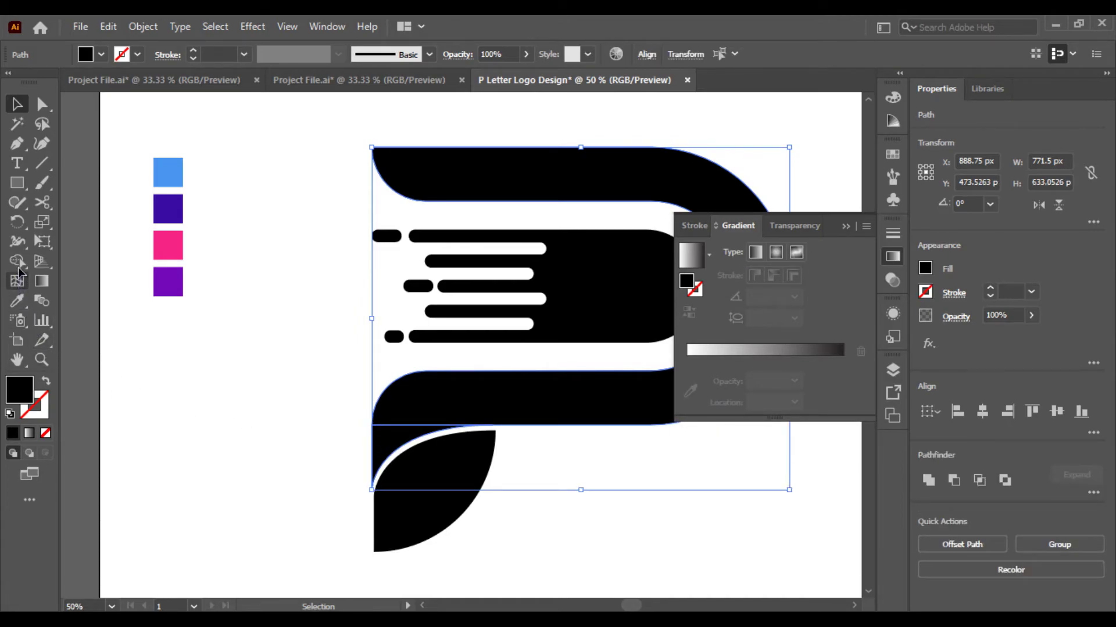
{"action": "left_click", "coordinate": [17, 261]}
{"action": "left_click_drag", "start_coordinate": [391, 439], "coordinate": [407, 401]}
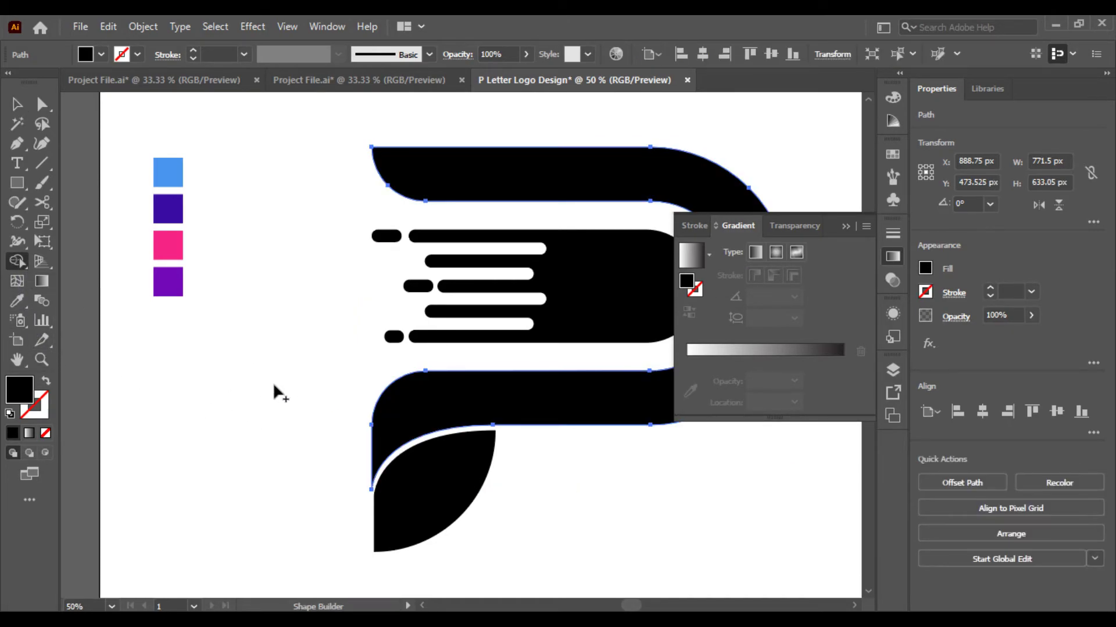
{"action": "left_click", "coordinate": [17, 104]}
{"action": "left_click", "coordinate": [172, 206]}
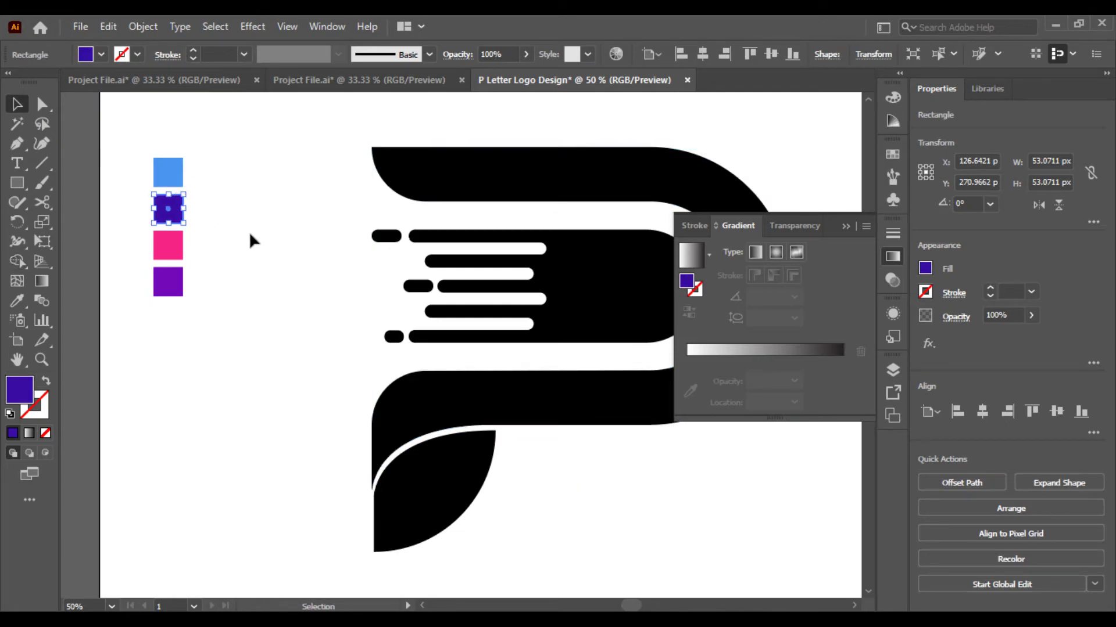
Step: Apply a diagonal gradient to the merged P and set its start stop to the light blue swatch
{"action": "left_click", "coordinate": [472, 186]}
{"action": "left_click", "coordinate": [29, 433]}
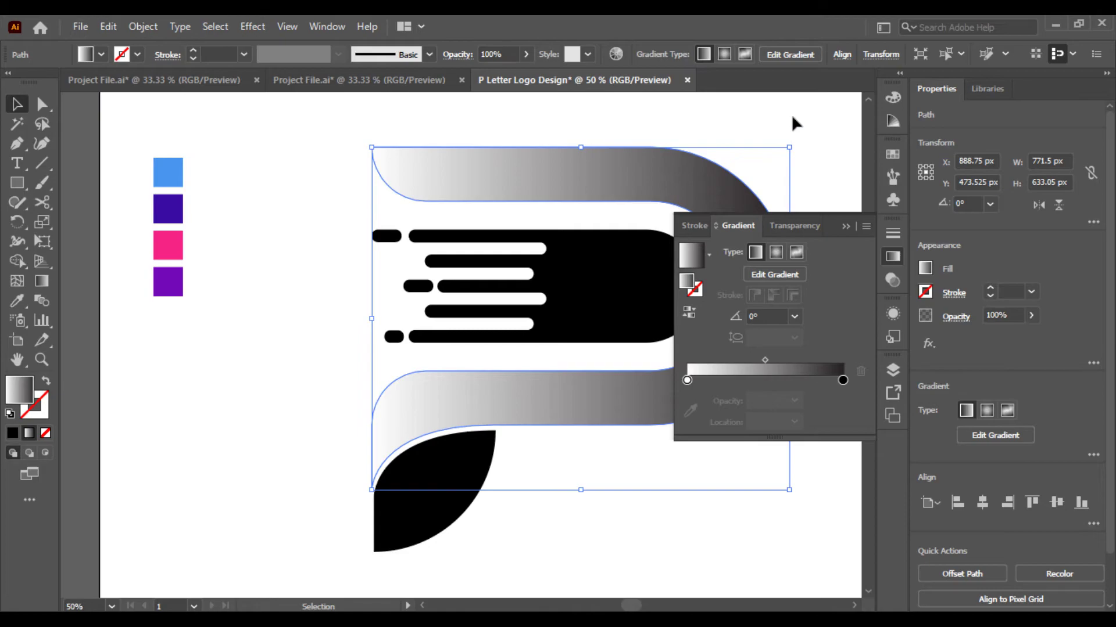
{"action": "left_click", "coordinate": [41, 280]}
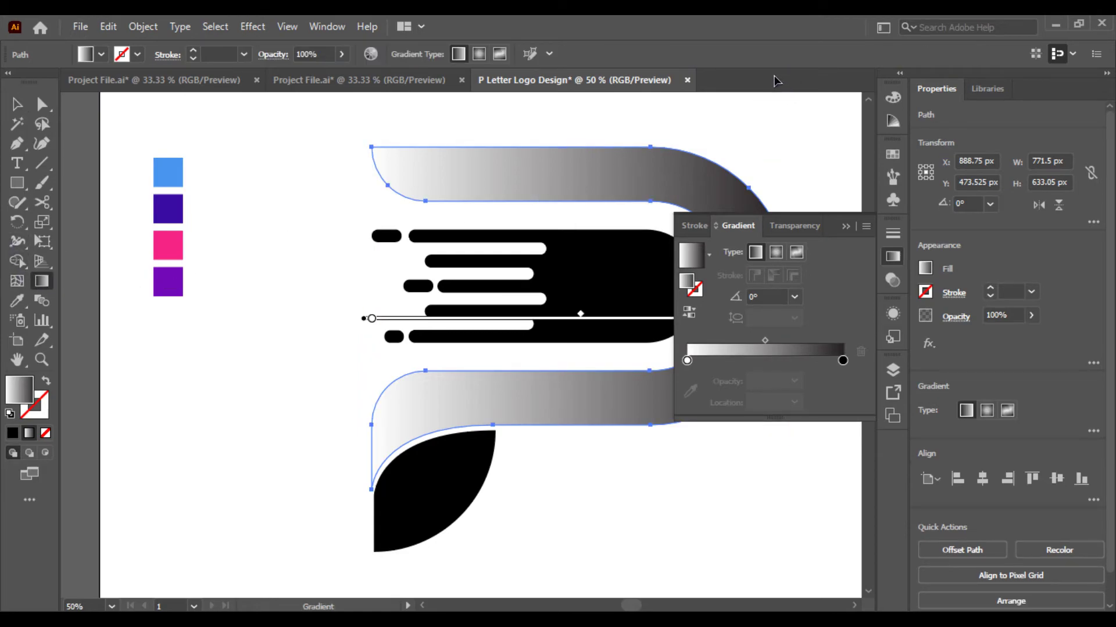
{"action": "mouse_move", "coordinate": [714, 129]}
{"action": "left_mouse_down"}
{"action": "mouse_move", "coordinate": [307, 401]}
{"action": "mouse_move", "coordinate": [302, 445]}
{"action": "left_mouse_up"}
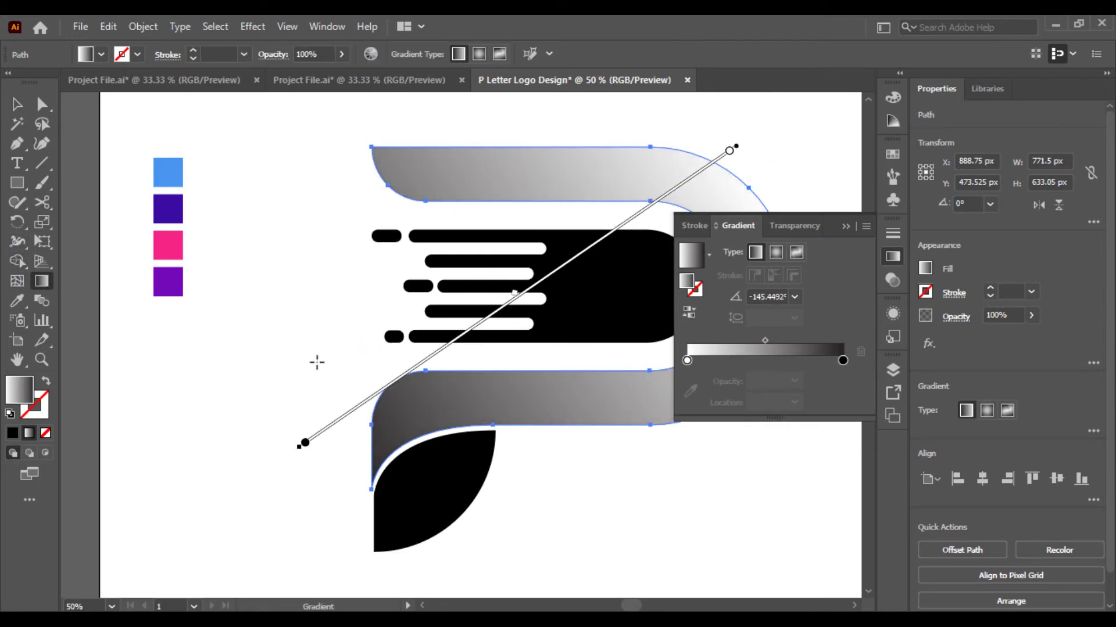
{"action": "double_click", "coordinate": [729, 151]}
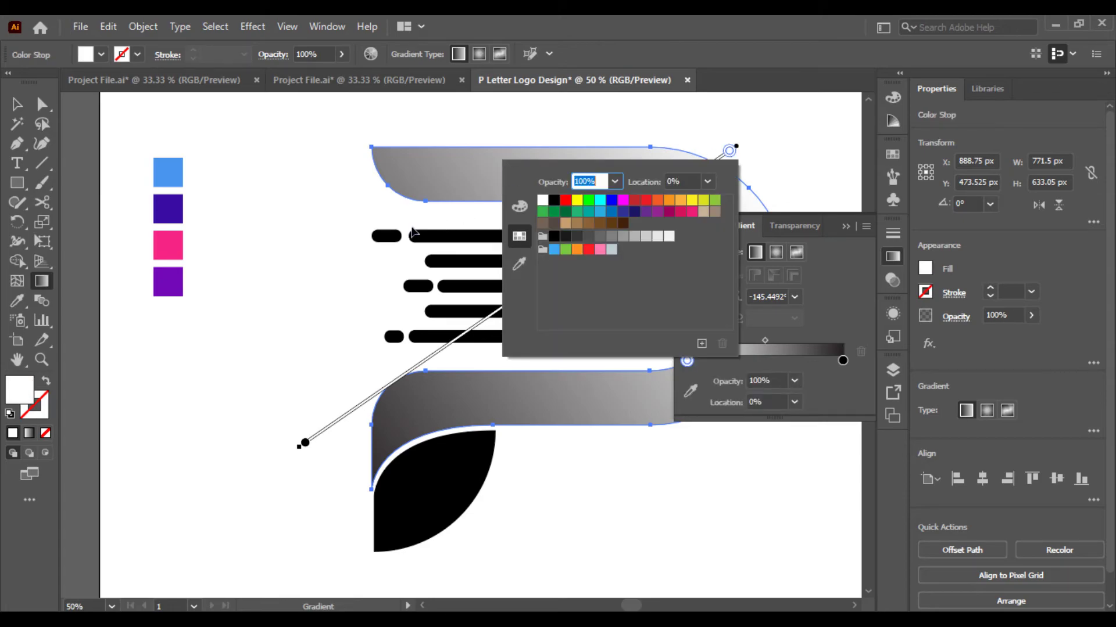
{"action": "left_click", "coordinate": [519, 265]}
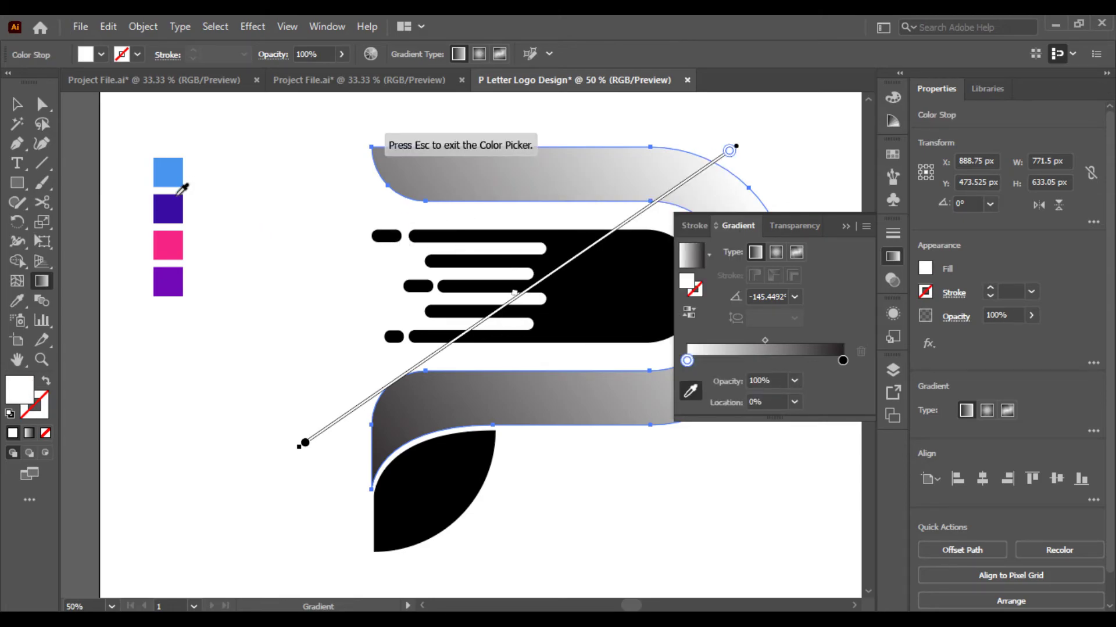
{"action": "left_click", "coordinate": [173, 178]}
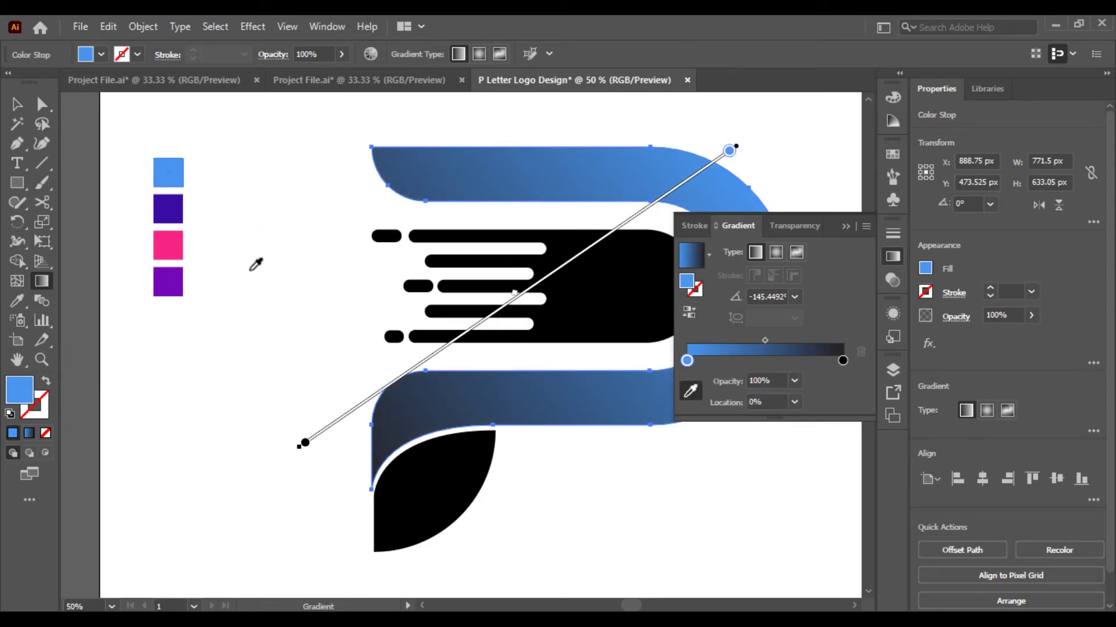
Step: Set the gradient's end stop to the dark purple swatch and re-angle it to the P's lower corner
{"action": "double_click", "coordinate": [305, 443]}
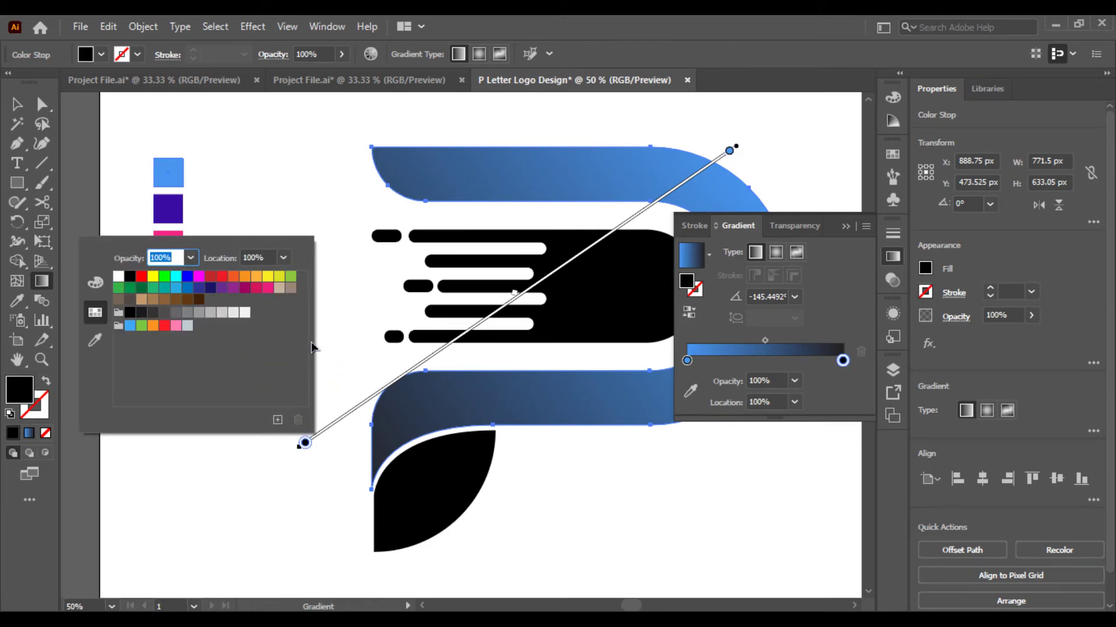
{"action": "left_click", "coordinate": [94, 342]}
{"action": "left_click", "coordinate": [168, 209]}
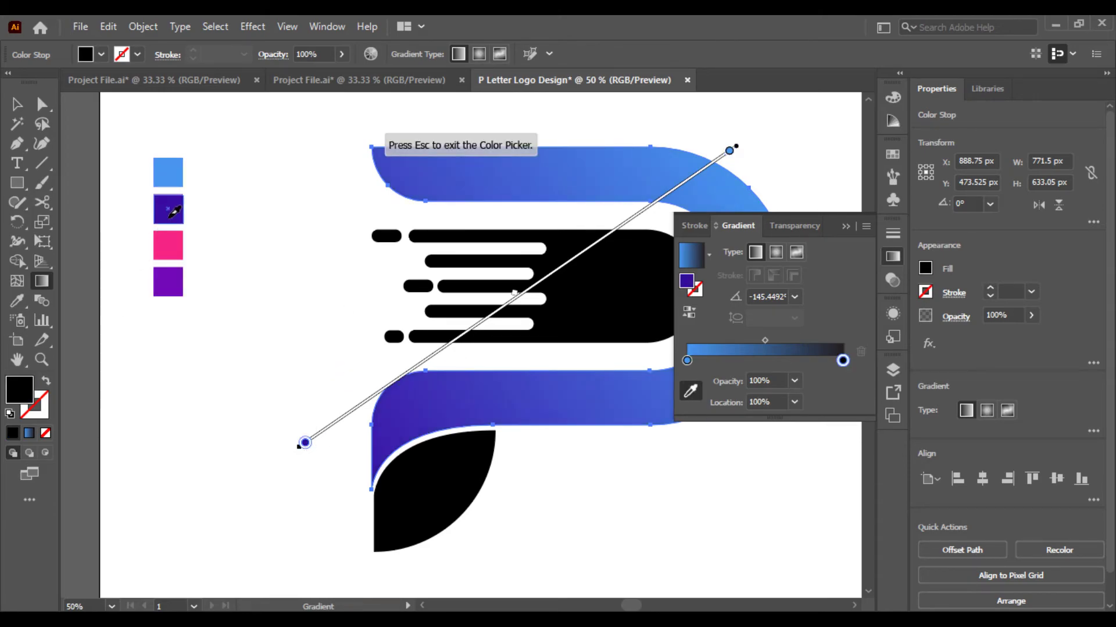
{"action": "left_click", "coordinate": [645, 216]}
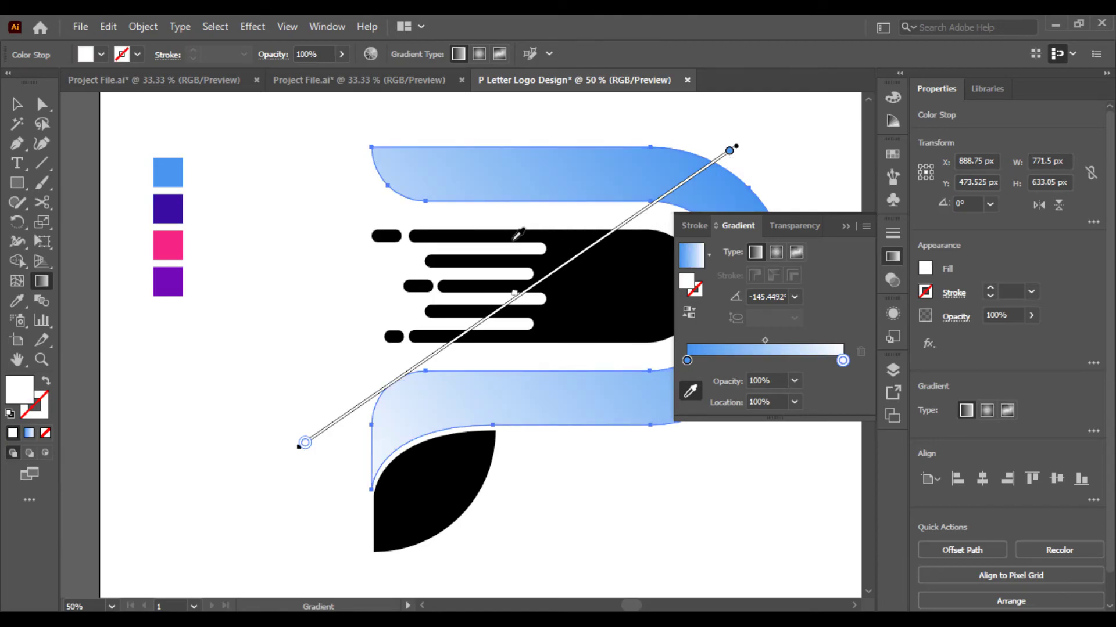
{"action": "left_click", "coordinate": [176, 208]}
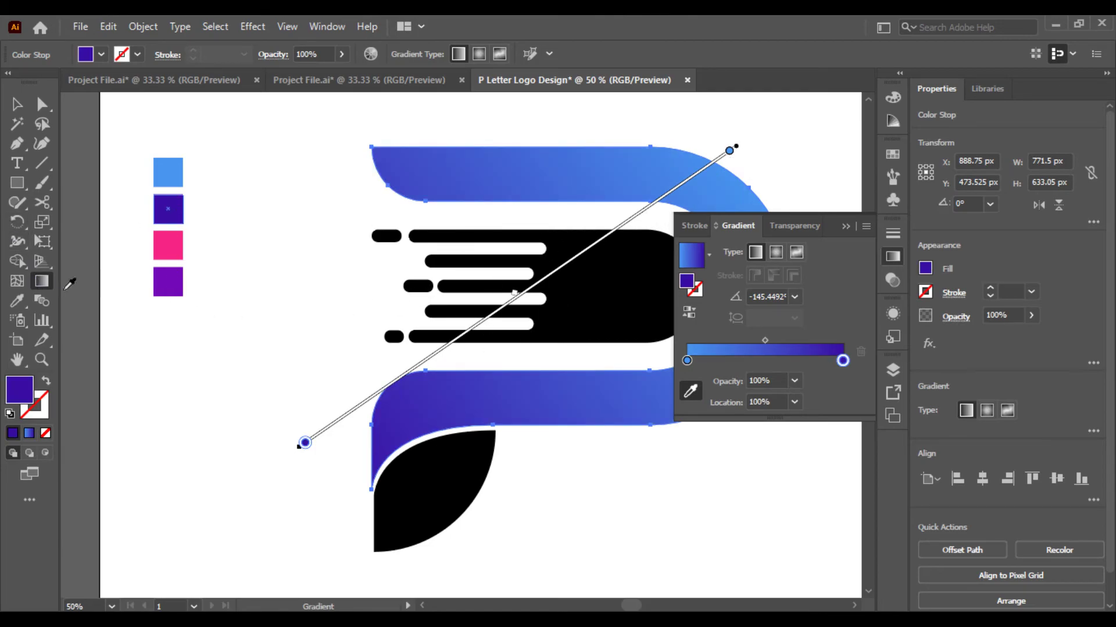
{"action": "left_click", "coordinate": [42, 282]}
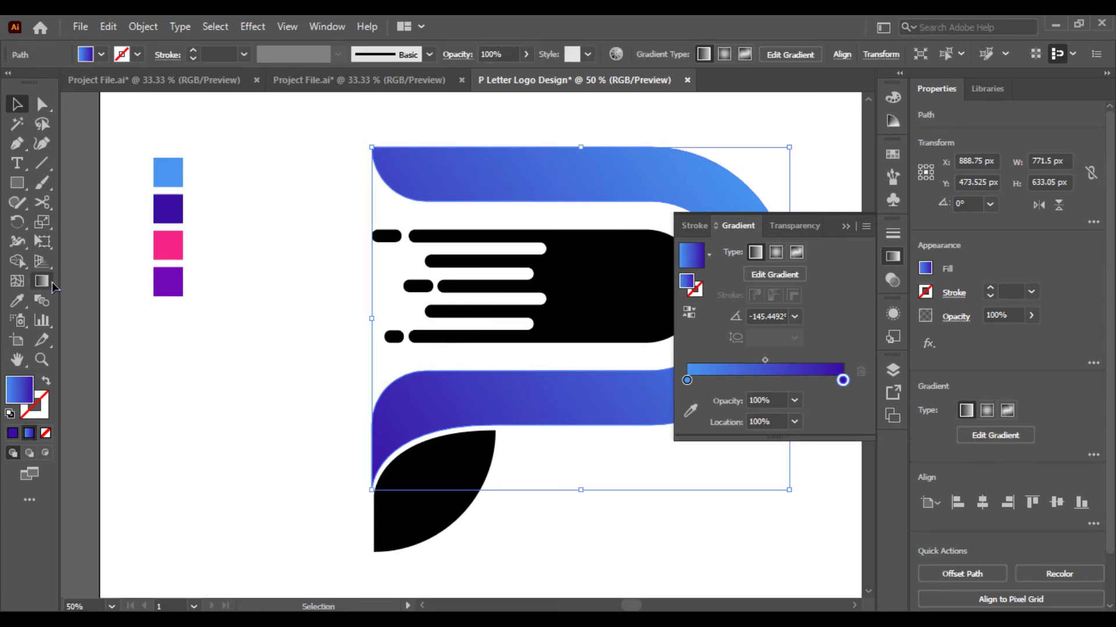
{"action": "mouse_move", "coordinate": [762, 129]}
{"action": "left_mouse_down"}
{"action": "mouse_move", "coordinate": [396, 491]}
{"action": "mouse_move", "coordinate": [365, 460]}
{"action": "left_mouse_up"}
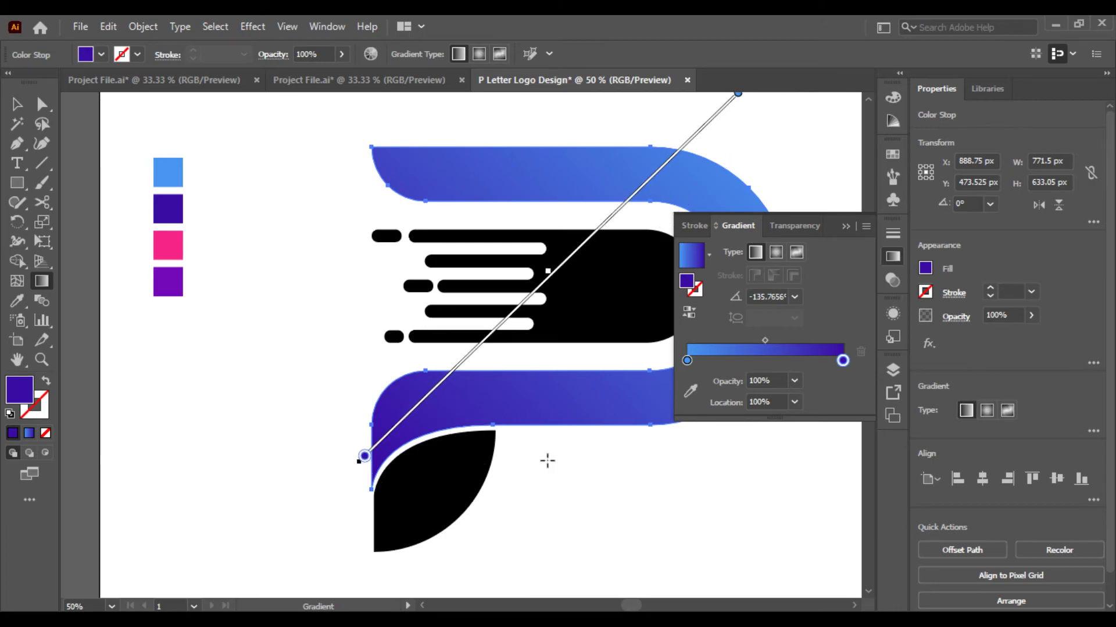
{"action": "left_click", "coordinate": [17, 105]}
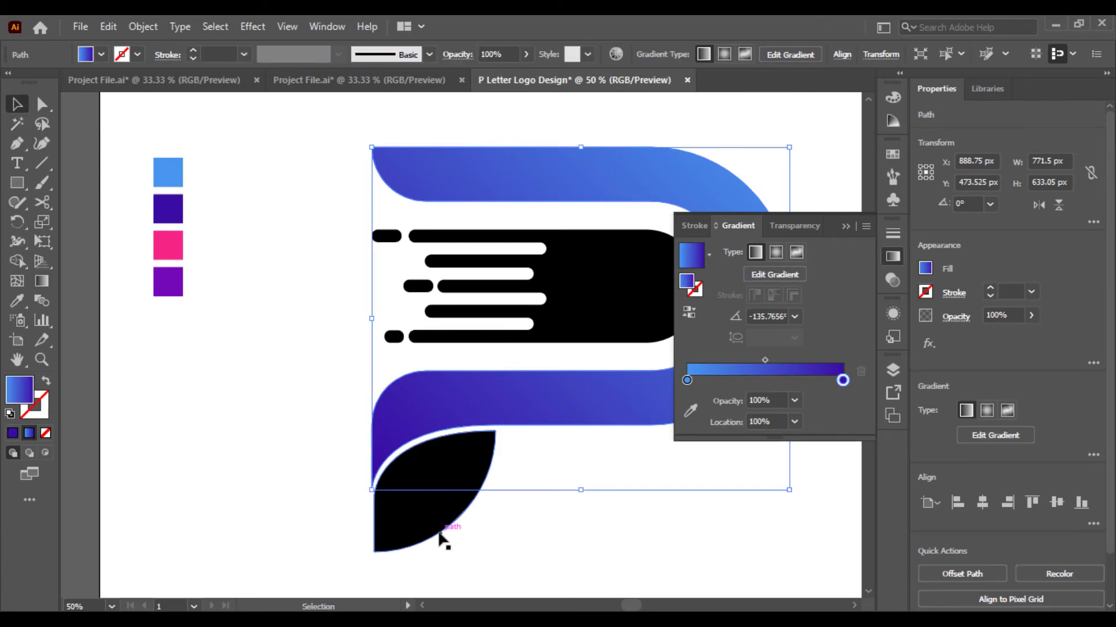
Step: Fill the leaf with the blue-purple gradient, angled diagonally
{"action": "left_click", "coordinate": [430, 516]}
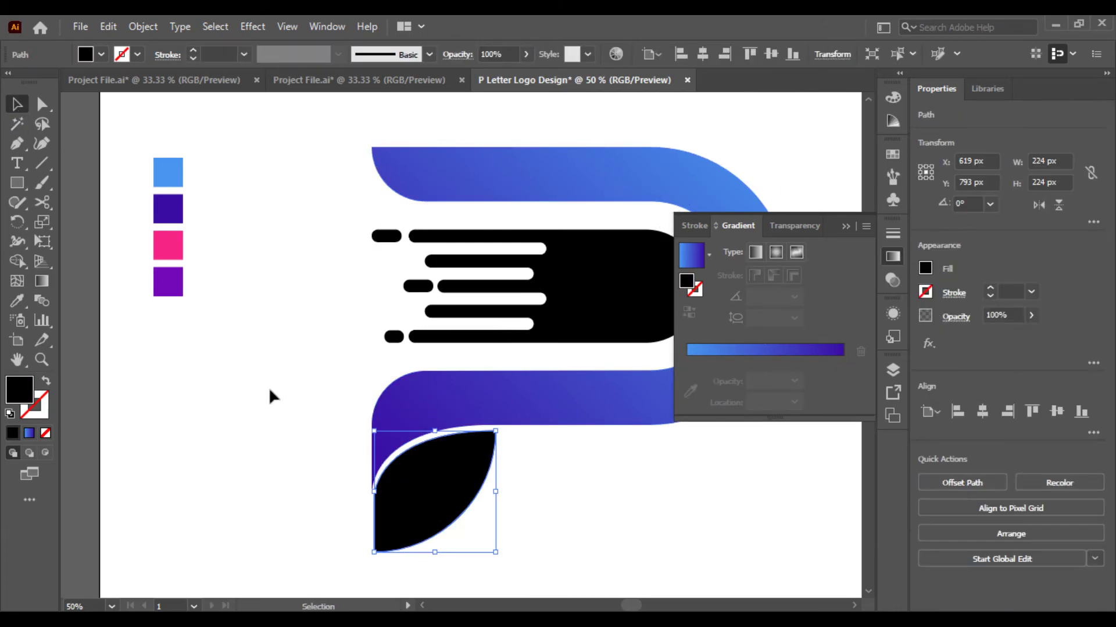
{"action": "left_click", "coordinate": [42, 281]}
{"action": "left_click", "coordinate": [29, 433]}
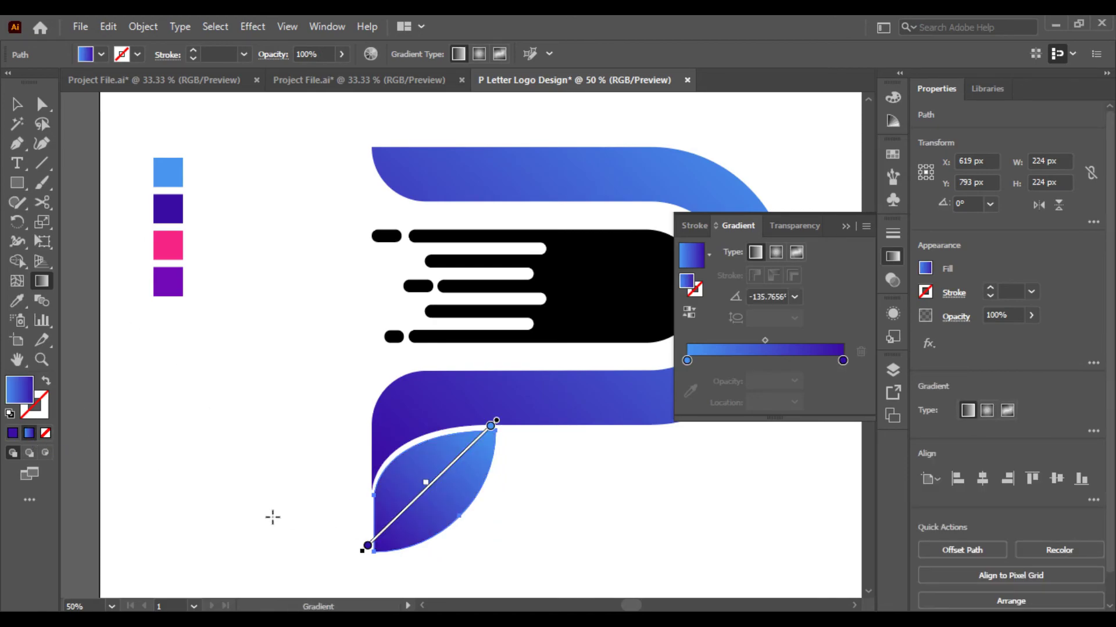
{"action": "mouse_move", "coordinate": [483, 556]}
{"action": "left_mouse_down"}
{"action": "mouse_move", "coordinate": [383, 459]}
{"action": "mouse_move", "coordinate": [374, 408]}
{"action": "left_mouse_up"}
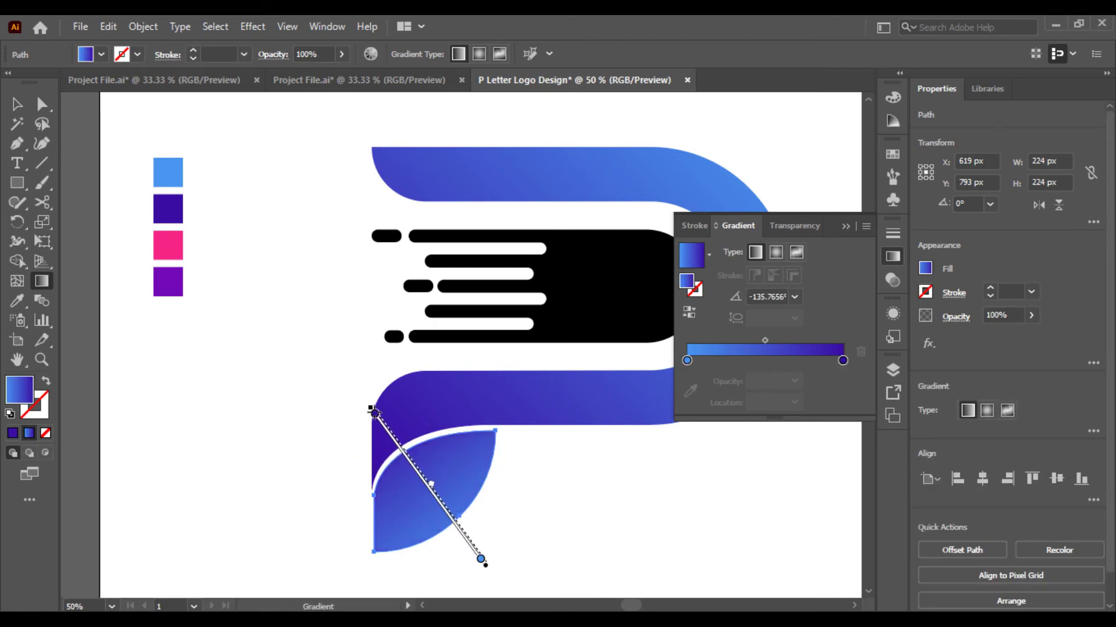
{"action": "left_click_drag", "start_coordinate": [335, 351], "coordinate": [498, 580]}
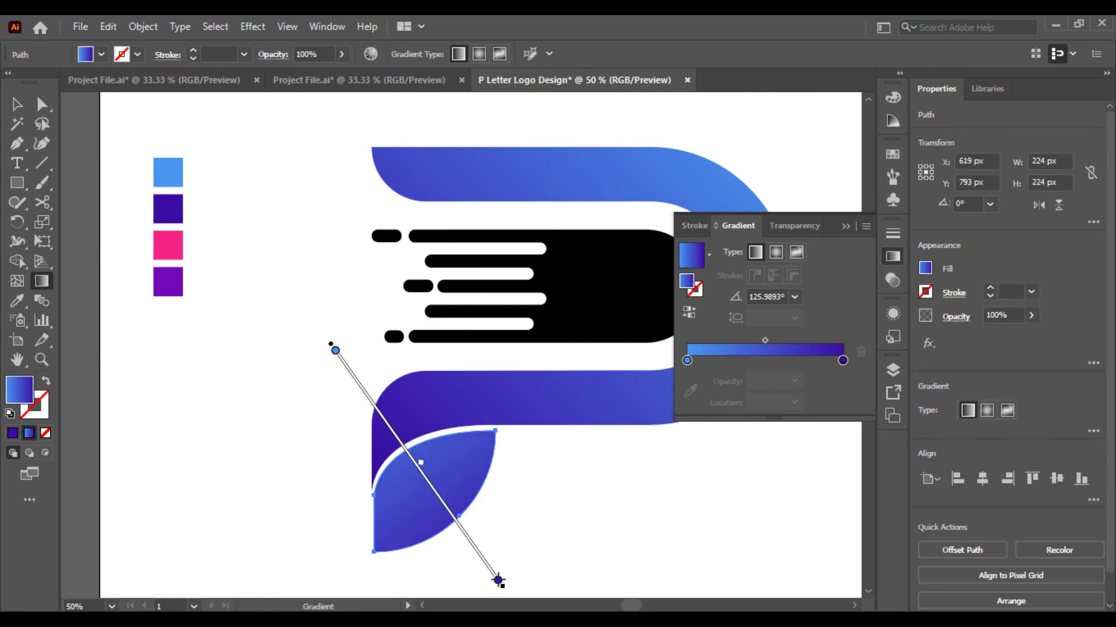
Step: Select the black speed lines and apply a diagonal gradient to them
{"action": "left_click", "coordinate": [18, 105]}
{"action": "left_click", "coordinate": [168, 172]}
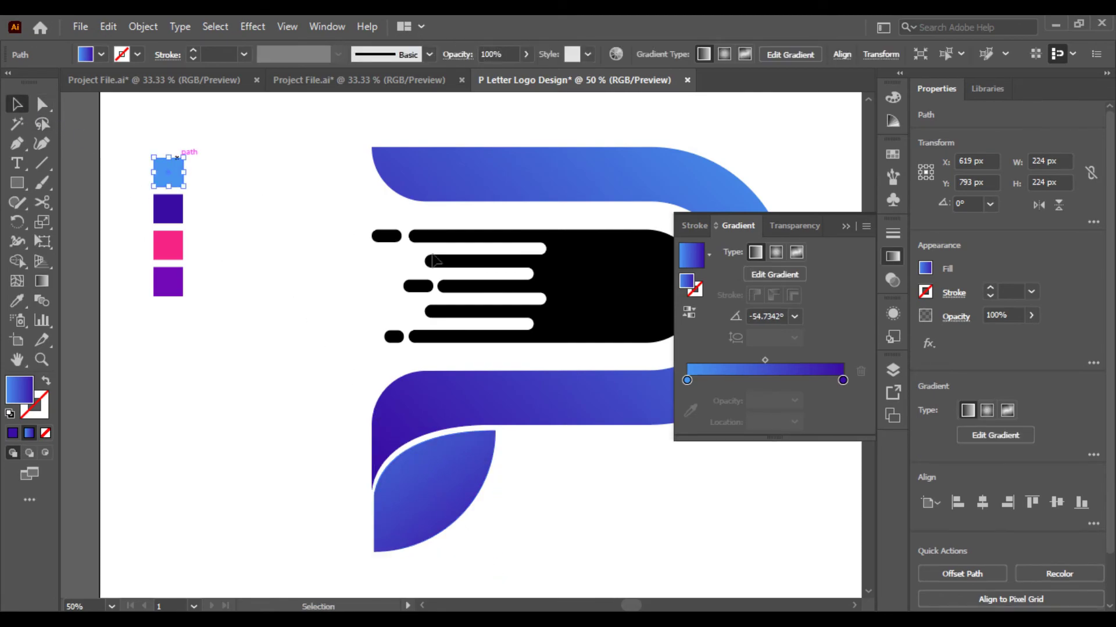
{"action": "left_click", "coordinate": [633, 292]}
{"action": "left_click", "coordinate": [330, 268]}
{"action": "left_click_drag", "start_coordinate": [368, 239], "coordinate": [570, 351]}
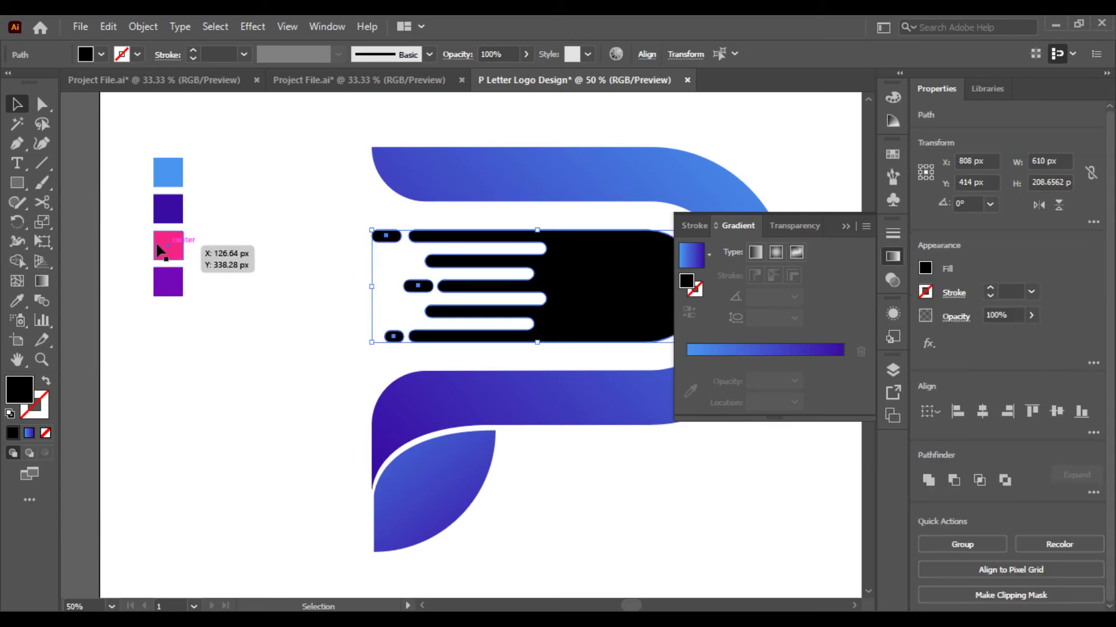
{"action": "left_click", "coordinate": [41, 281]}
{"action": "left_click", "coordinate": [30, 434]}
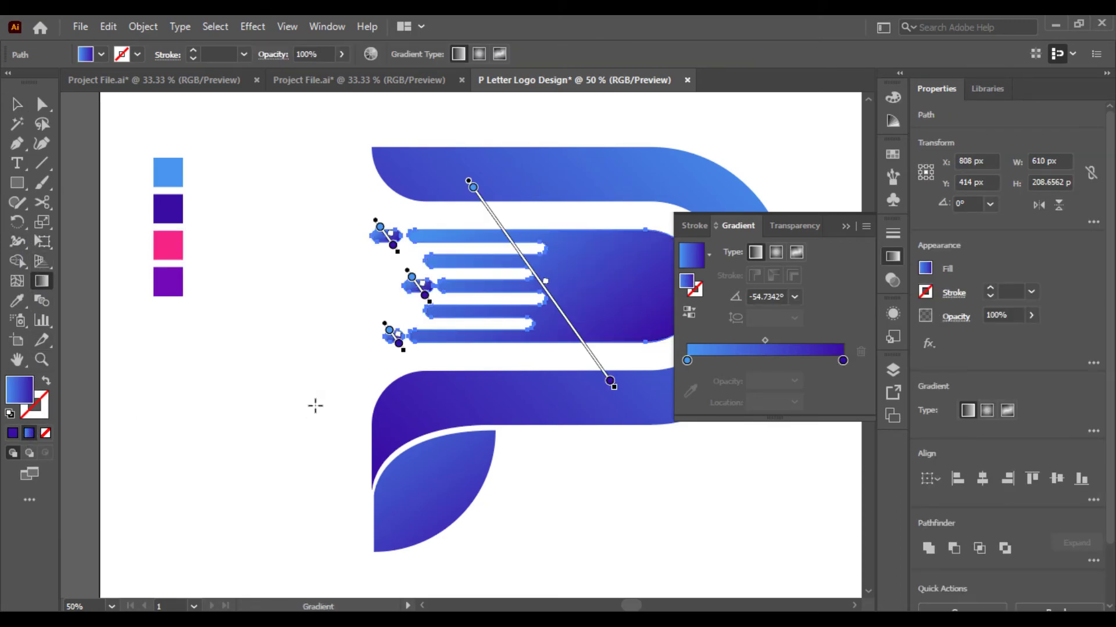
{"action": "left_click_drag", "start_coordinate": [685, 172], "coordinate": [249, 441]}
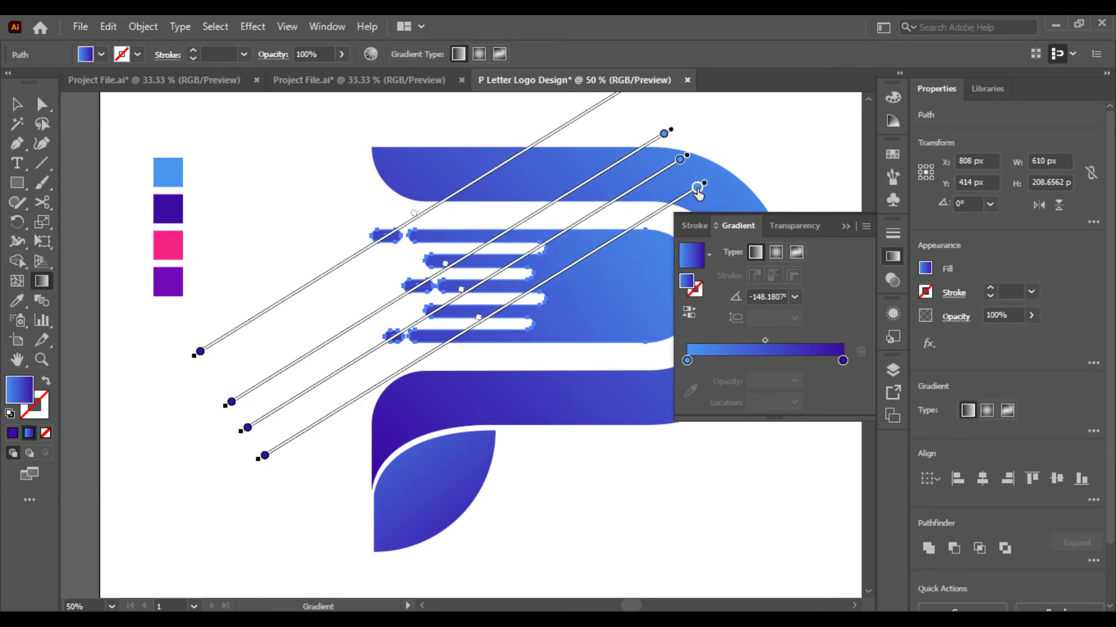
Step: Set the speed-line gradient from the pink square to the purple square, spanning all bars
{"action": "double_click", "coordinate": [696, 188]}
{"action": "left_click", "coordinate": [488, 300]}
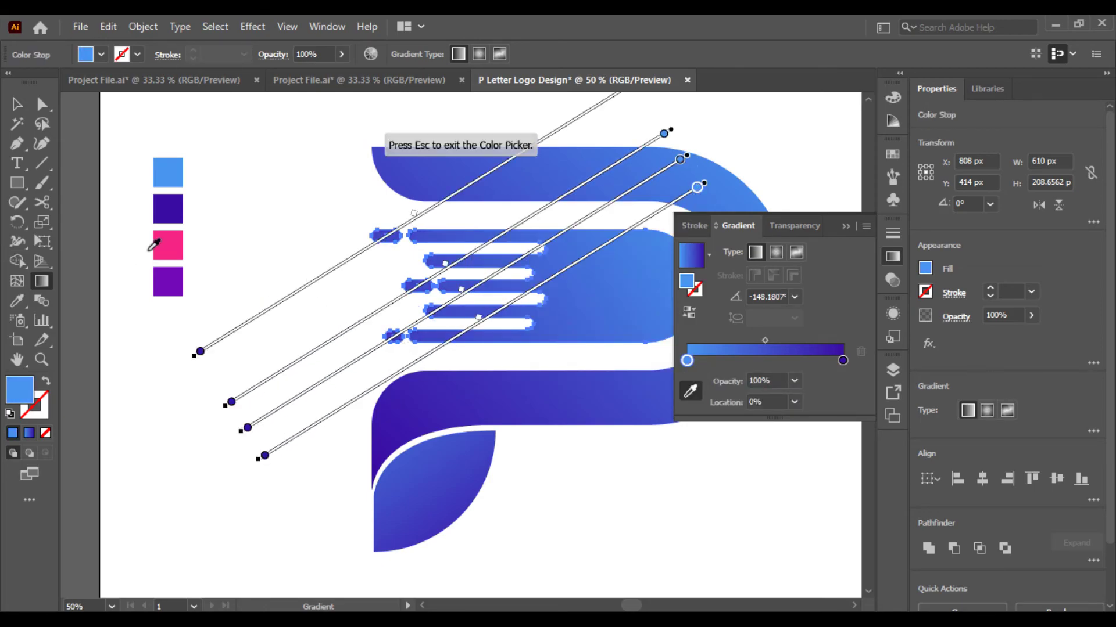
{"action": "left_click", "coordinate": [168, 246]}
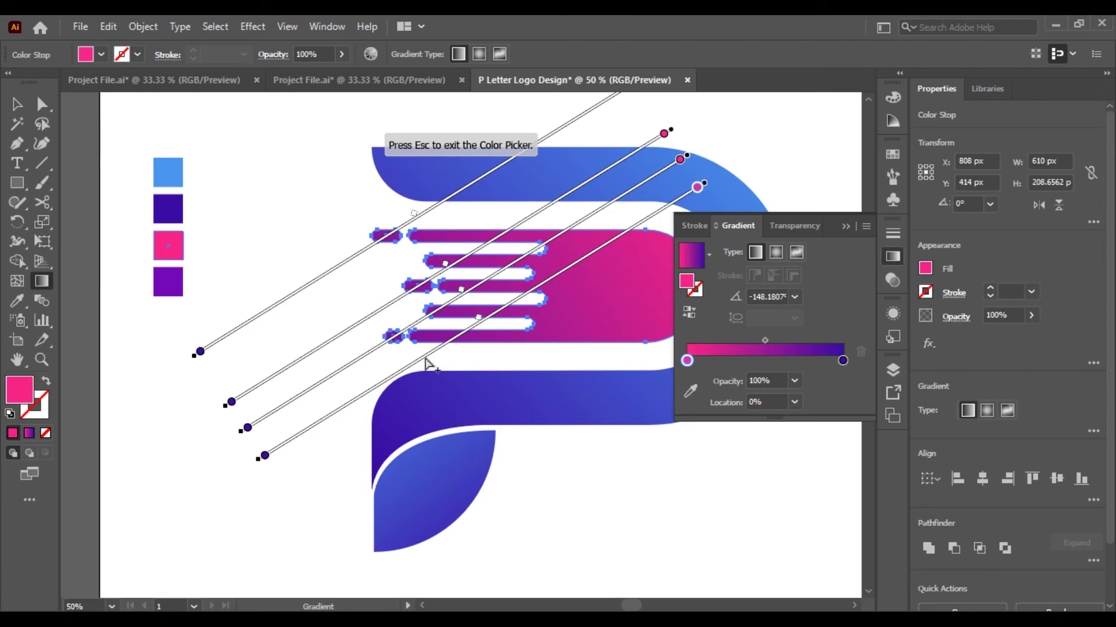
{"action": "double_click", "coordinate": [264, 457]}
{"action": "left_click", "coordinate": [55, 353]}
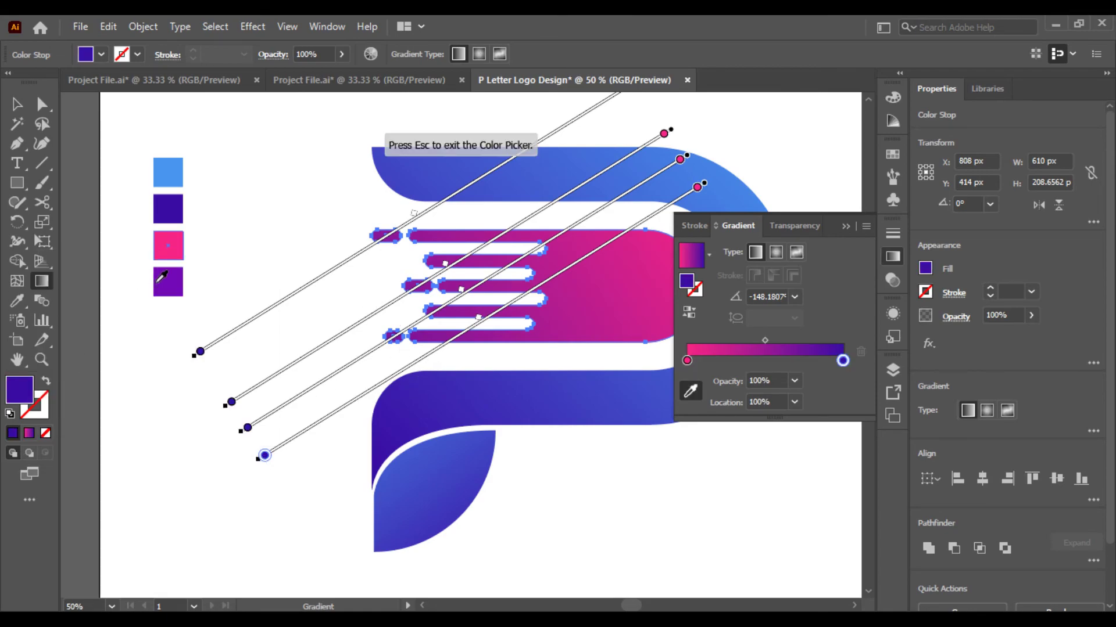
{"action": "left_click", "coordinate": [168, 282]}
{"action": "key", "text": "Escape"}
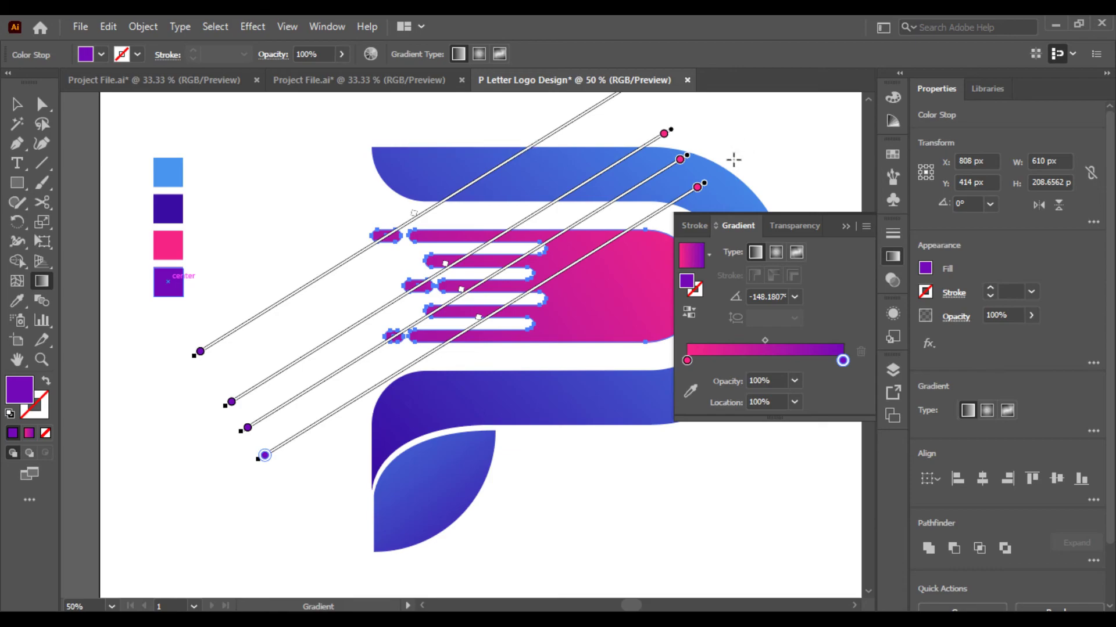
{"action": "left_click_drag", "start_coordinate": [757, 139], "coordinate": [471, 327]}
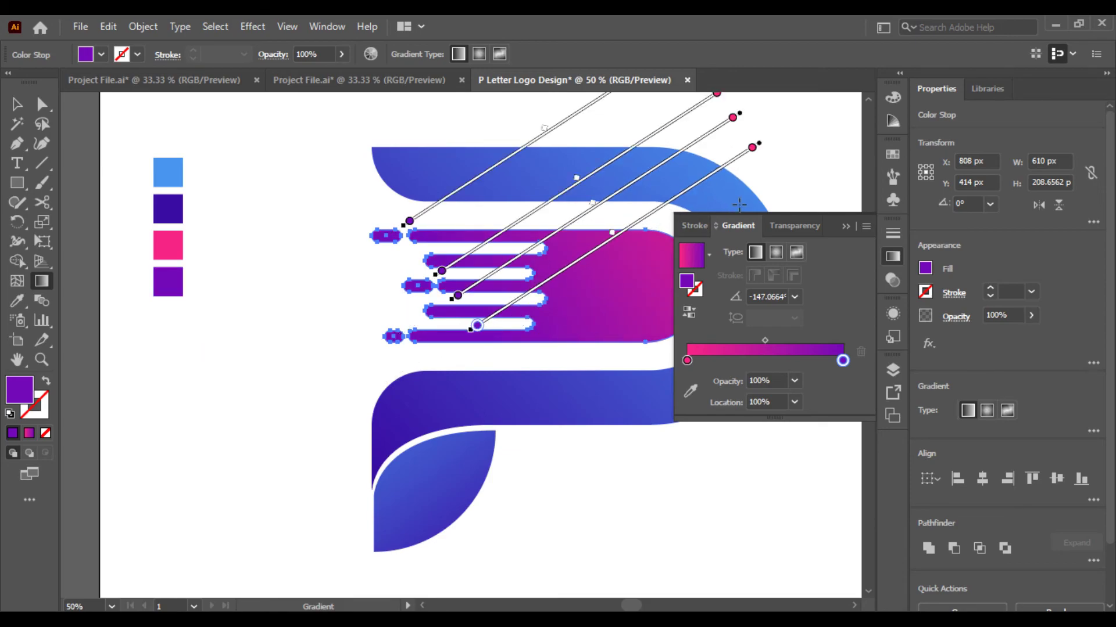
{"action": "left_click", "coordinate": [17, 105]}
Step: Select all the P logo pieces and group them
{"action": "left_click", "coordinate": [235, 156]}
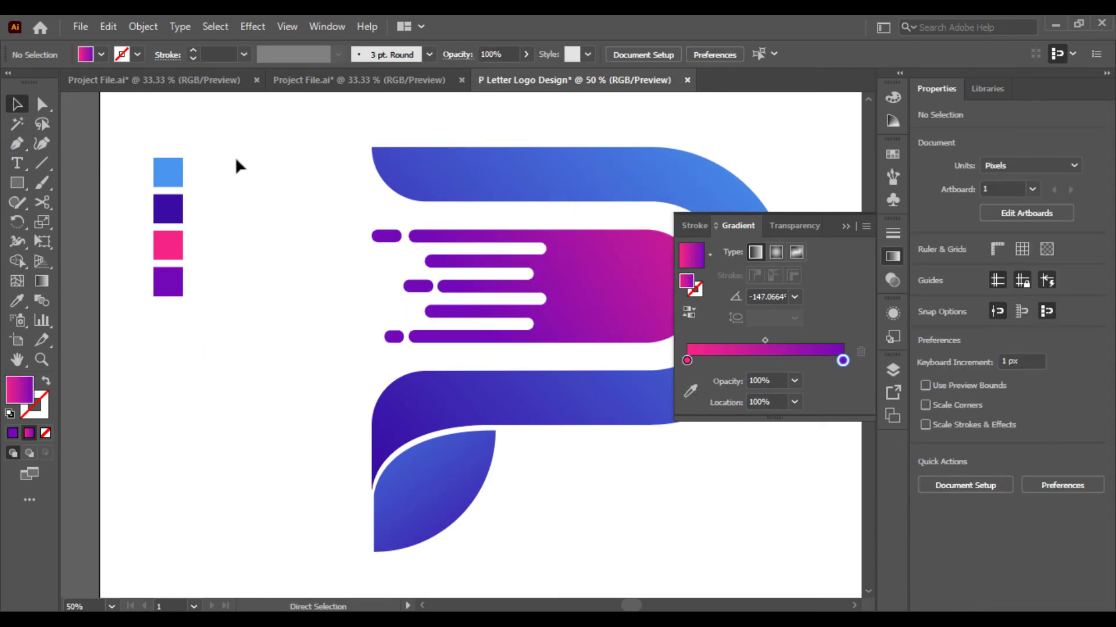
{"action": "key", "text": "ctrl+minus"}
{"action": "key", "text": "ctrl+minus"}
{"action": "key", "text": "ctrl+minus"}
{"action": "key", "text": "ctrl+plus"}
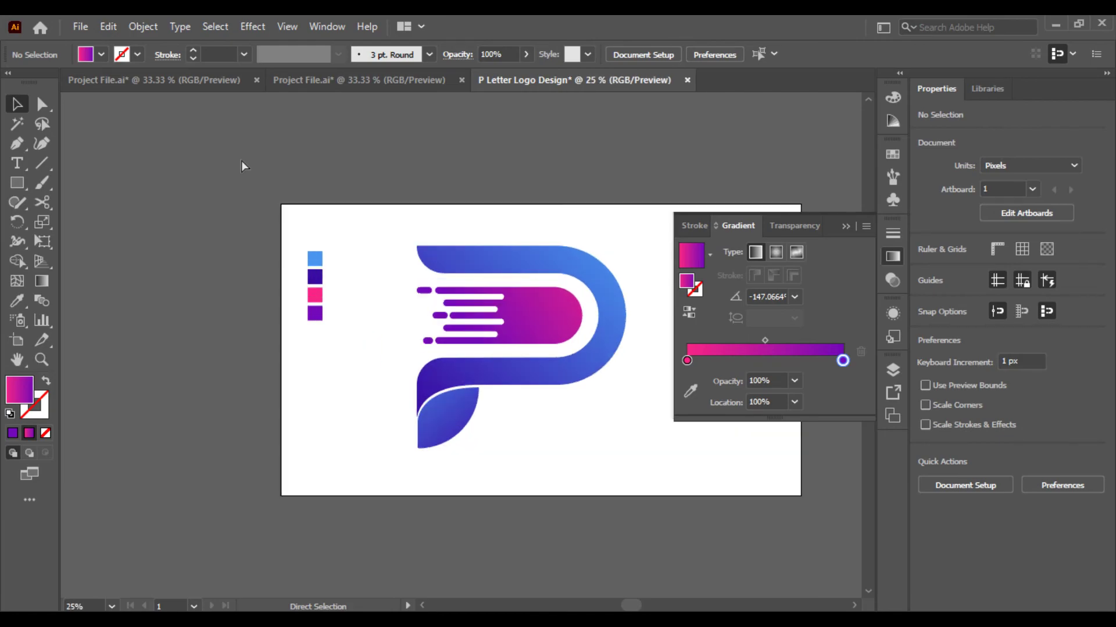
{"action": "left_click_drag", "start_coordinate": [570, 443], "coordinate": [553, 391]}
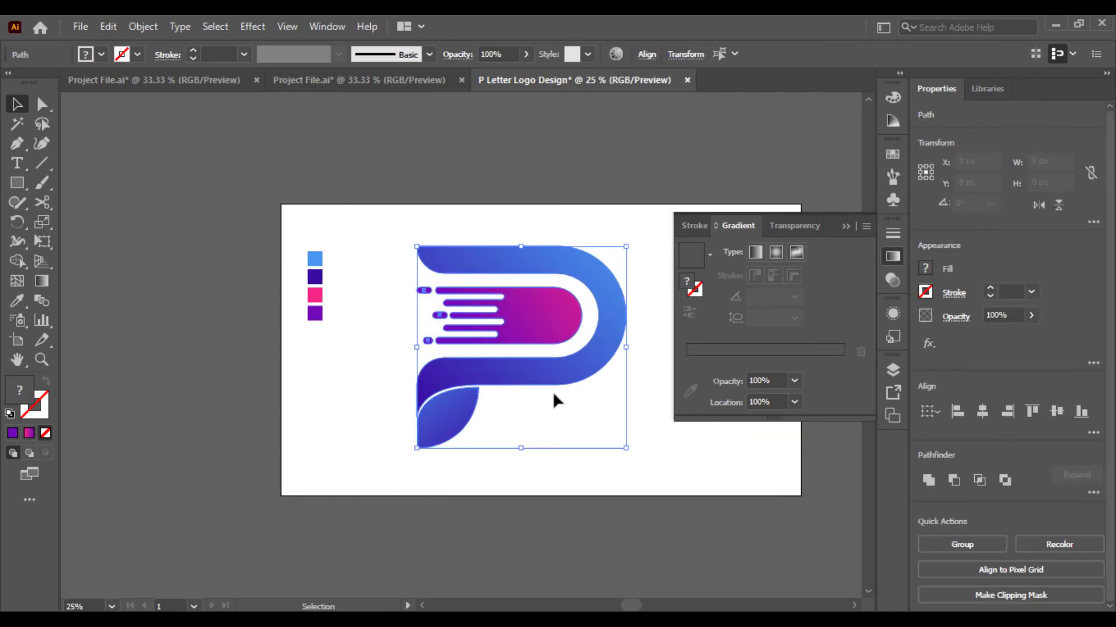
{"action": "right_click", "coordinate": [552, 392]}
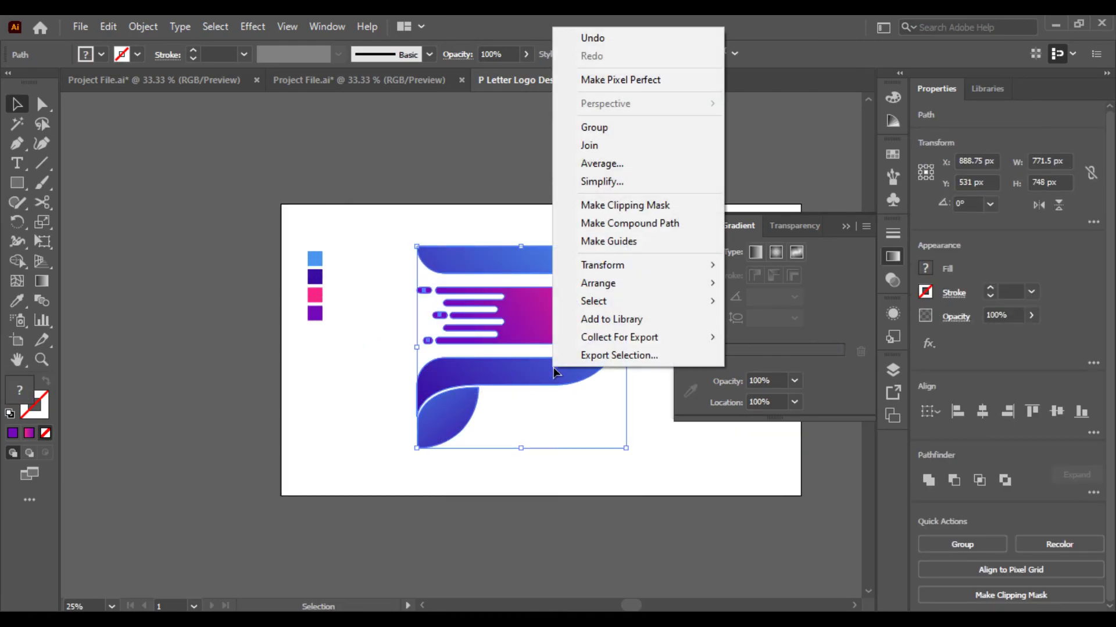
{"action": "left_click", "coordinate": [598, 127]}
Step: Scale down and reposition the grouped P, then switch to Project File.ai
{"action": "left_click_drag", "start_coordinate": [625, 248], "coordinate": [575, 267]}
{"action": "left_click_drag", "start_coordinate": [569, 346], "coordinate": [591, 340]}
{"action": "left_click", "coordinate": [613, 361]}
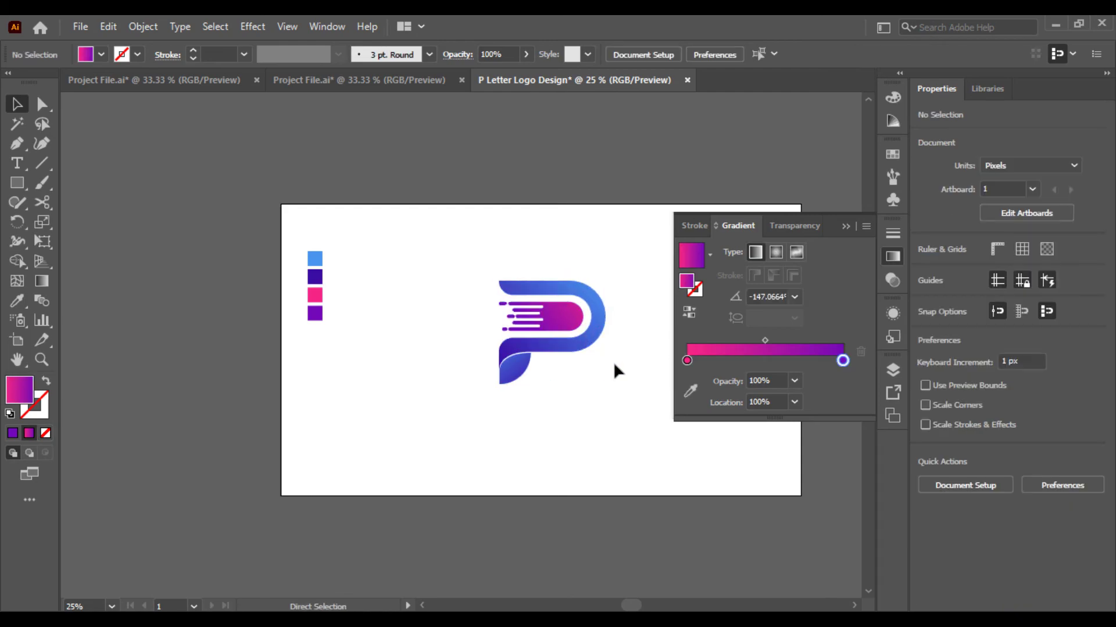
{"action": "scroll", "coordinate": [612, 362], "scroll_direction": "up", "scroll_amount": 1}
{"action": "scroll", "coordinate": [483, 306], "scroll_direction": "up", "scroll_amount": 1}
{"action": "scroll", "coordinate": [423, 291], "scroll_direction": "down", "scroll_amount": 2}
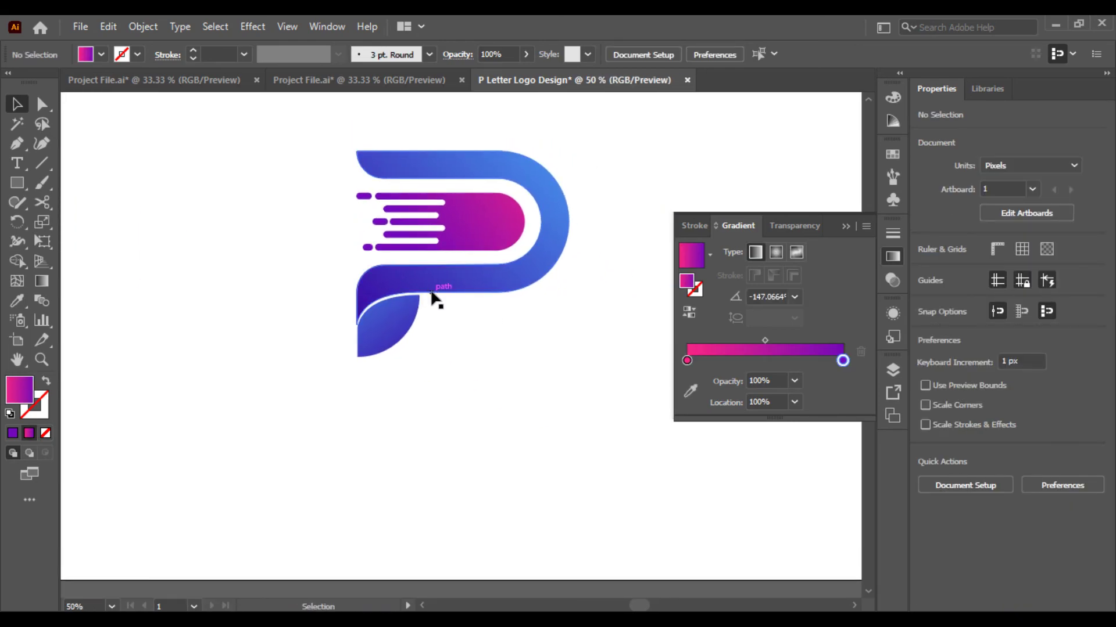
{"action": "key", "text": "ctrl+shift+Tab"}
{"action": "scroll", "coordinate": [440, 401], "scroll_direction": "up", "scroll_amount": 2}
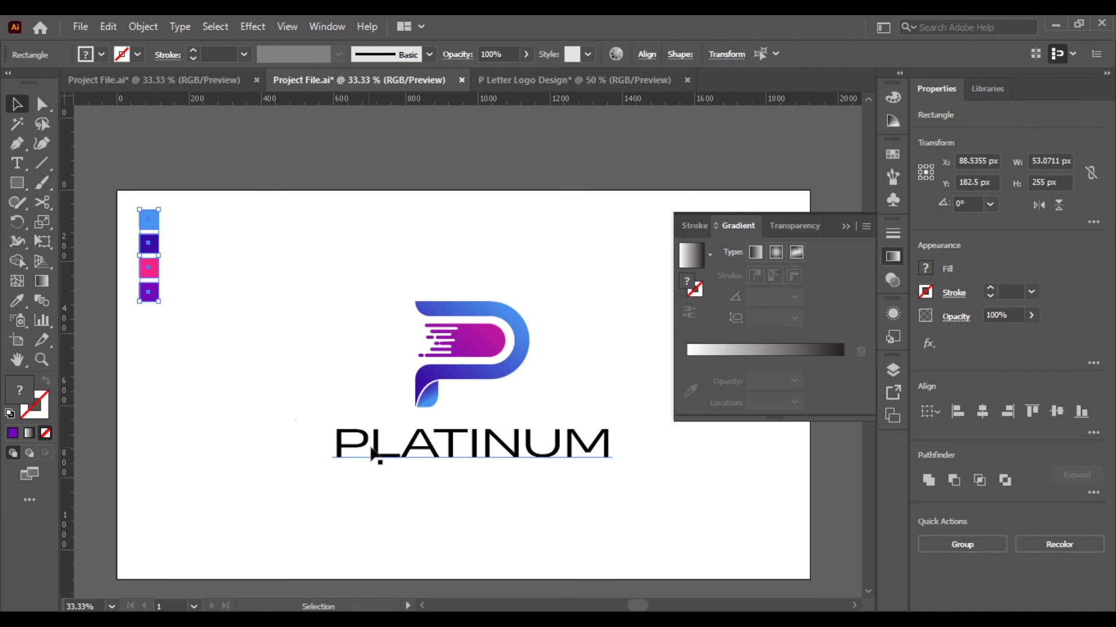
Step: Ungroup the logo and place a copy of the PLATINUM text below the P
{"action": "left_click", "coordinate": [355, 447]}
{"action": "right_click", "coordinate": [428, 103]}
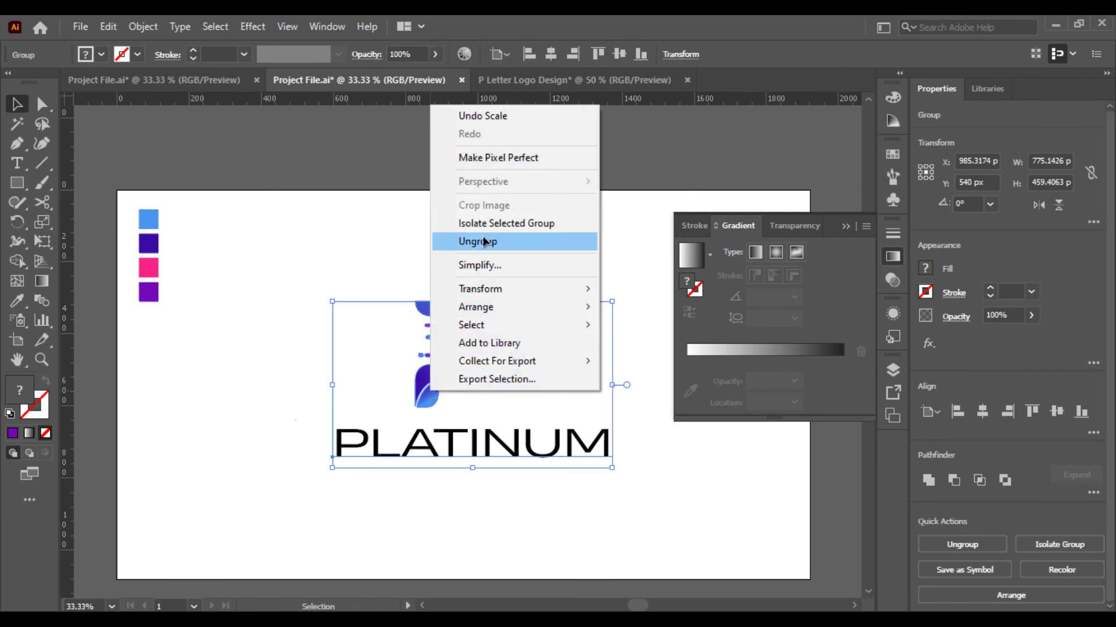
{"action": "left_click", "coordinate": [477, 241]}
{"action": "left_click", "coordinate": [292, 445]}
{"action": "left_click", "coordinate": [403, 459]}
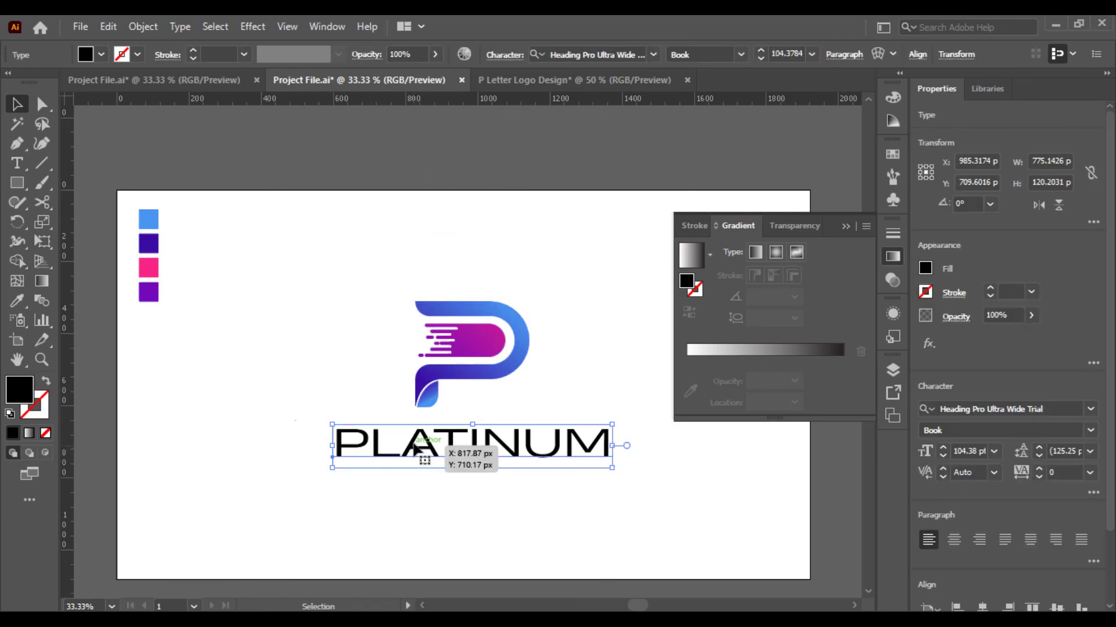
{"action": "mouse_move", "coordinate": [403, 459]}
{"action": "left_mouse_down"}
{"action": "mouse_move", "coordinate": [459, 401]}
{"action": "mouse_move", "coordinate": [372, 419]}
{"action": "left_mouse_up"}
{"action": "left_click_drag", "start_coordinate": [450, 421], "coordinate": [553, 465]}
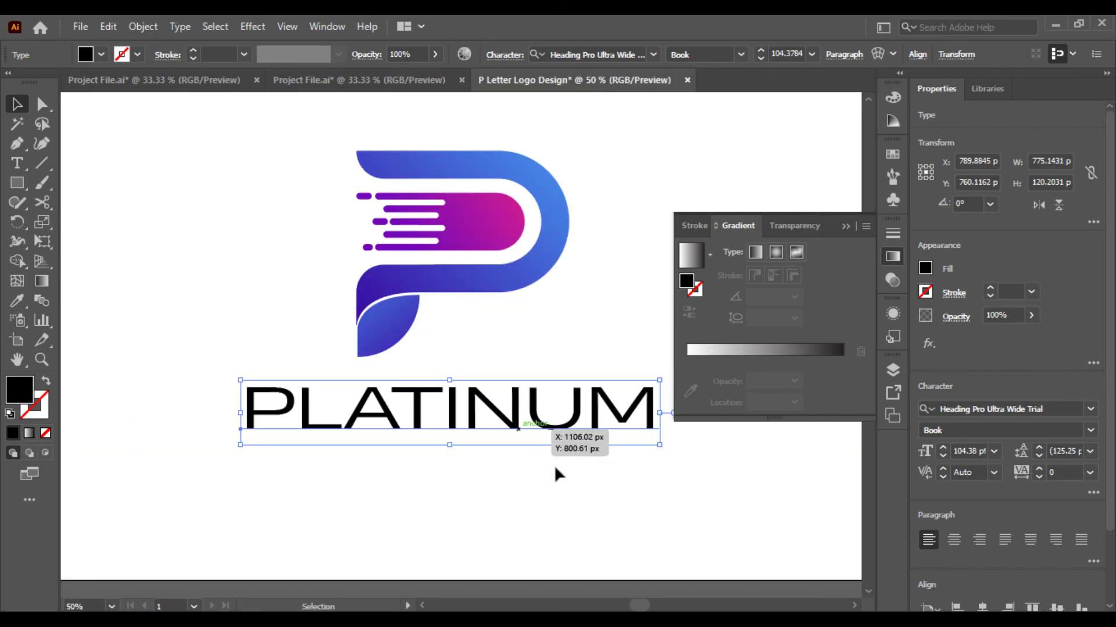
{"action": "left_click", "coordinate": [280, 189]}
Step: Align the P and PLATINUM on horizontal centres and group them
{"action": "key", "text": "ctrl+a"}
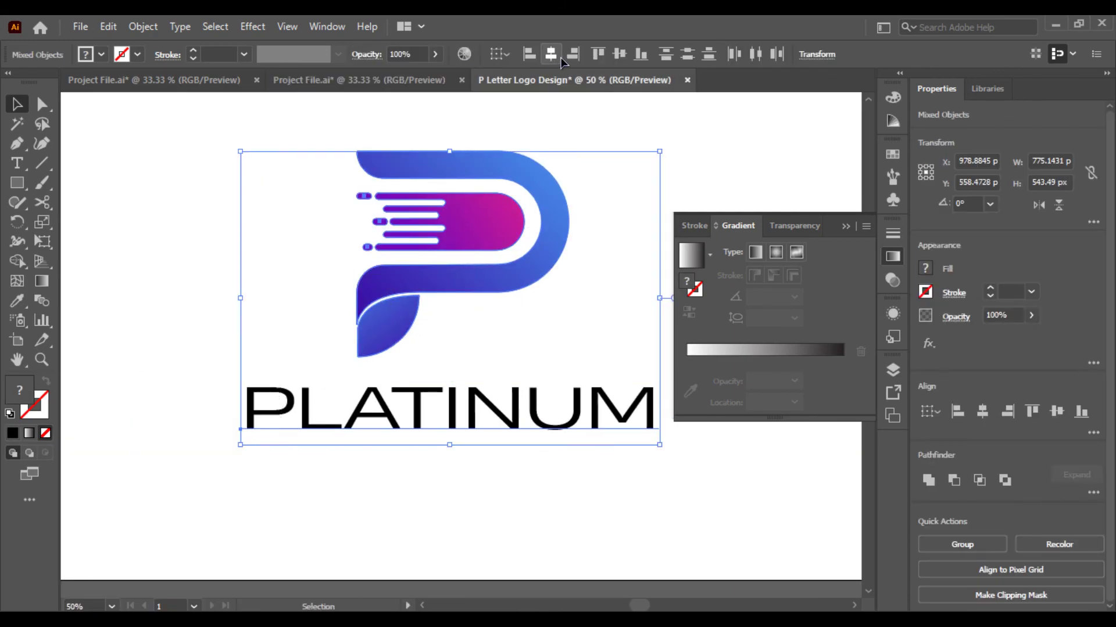
{"action": "left_click", "coordinate": [550, 54]}
{"action": "left_click", "coordinate": [276, 162]}
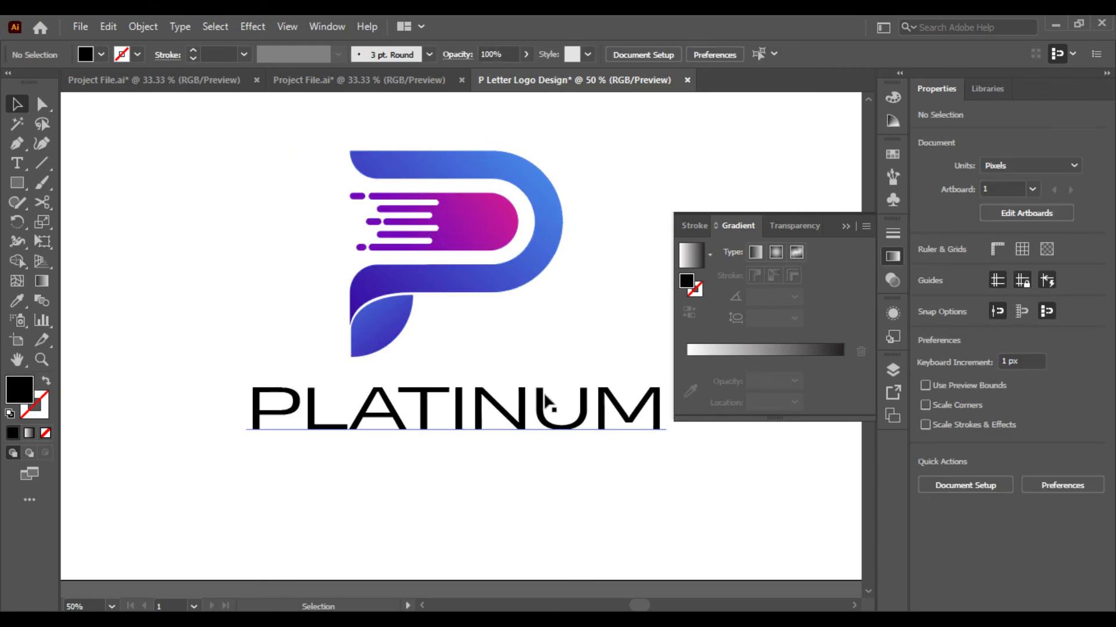
{"action": "key", "text": "ctrl+a"}
{"action": "right_click", "coordinate": [462, 335]}
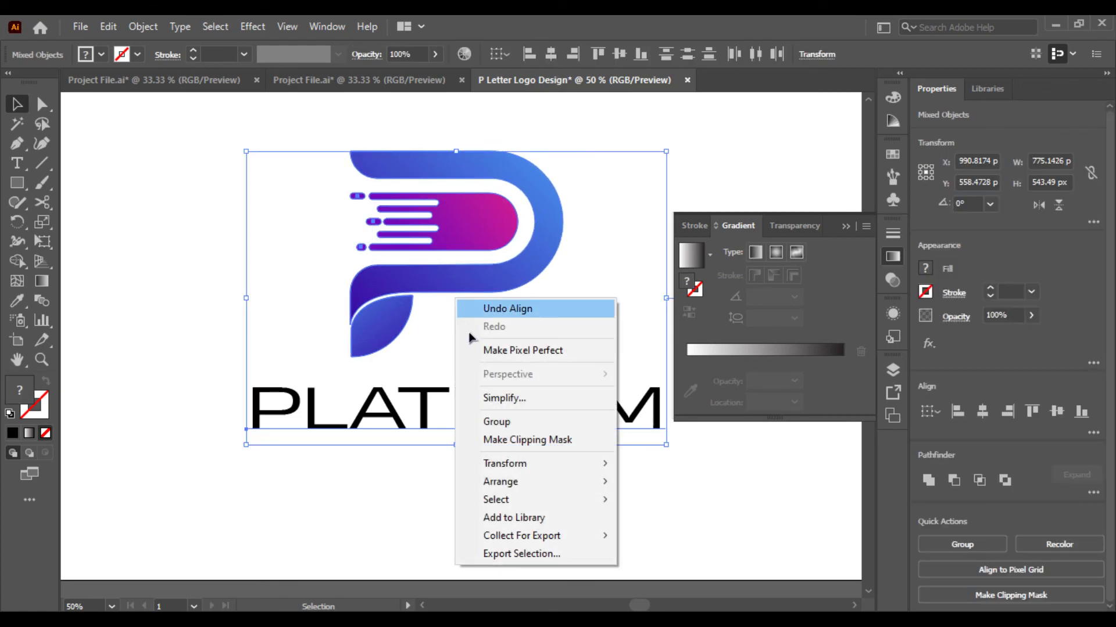
{"action": "left_click", "coordinate": [499, 421]}
Step: Centre the logo group horizontally and vertically on the artboard
{"action": "left_click", "coordinate": [551, 57]}
{"action": "left_click", "coordinate": [597, 54]}
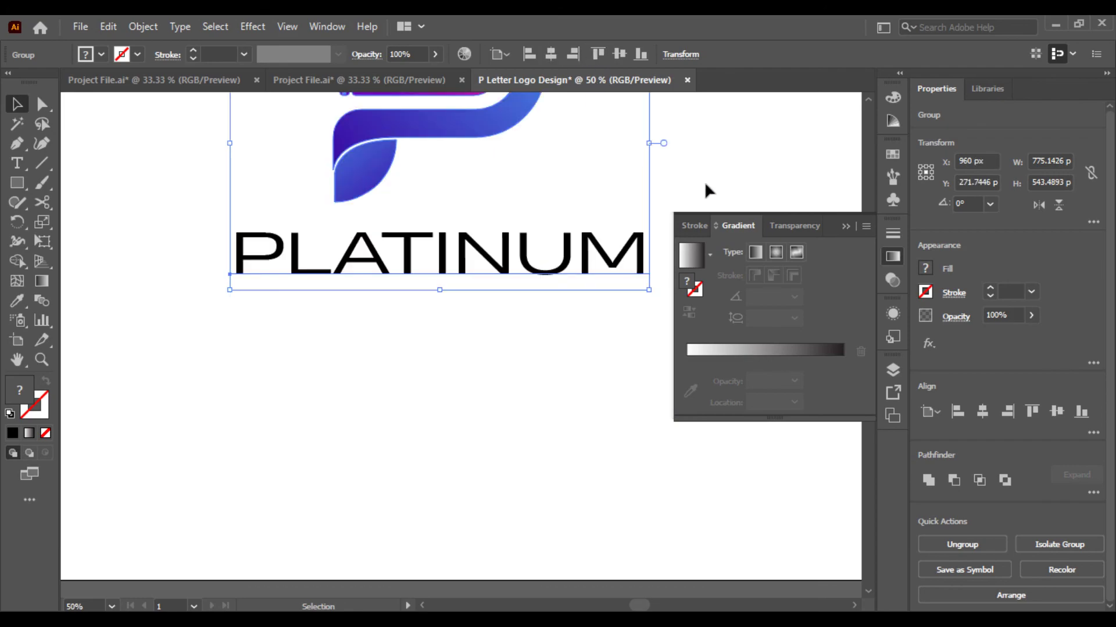
{"action": "left_click", "coordinate": [703, 179]}
{"action": "key", "text": "ctrl+minus"}
{"action": "key", "text": "ctrl+minus"}
{"action": "key", "text": "ctrl+minus"}
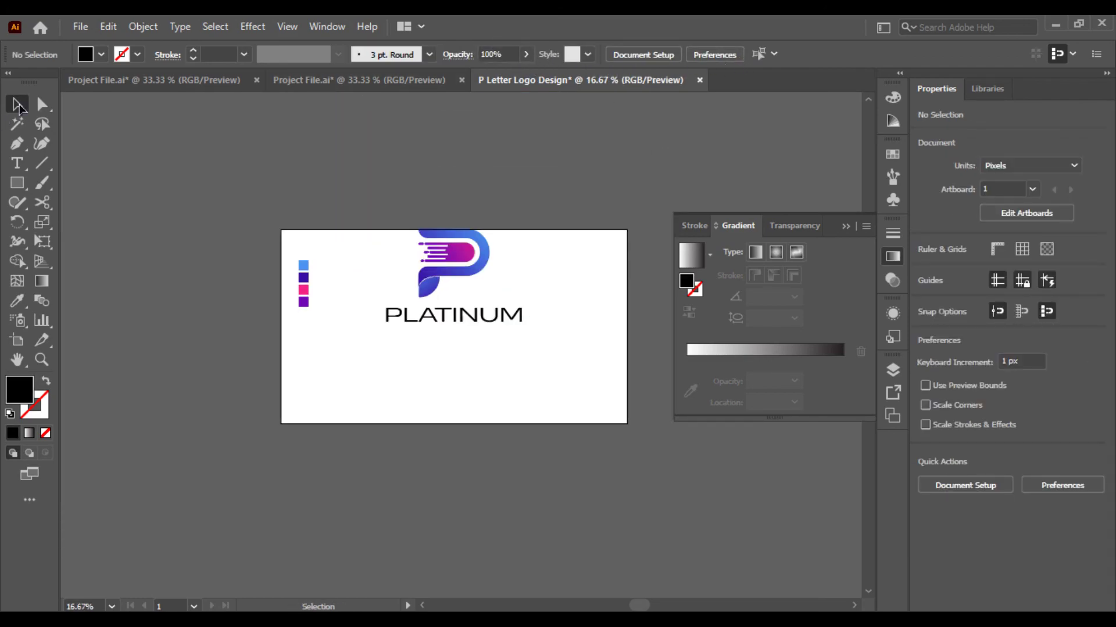
{"action": "left_click_drag", "start_coordinate": [400, 256], "coordinate": [630, 223]}
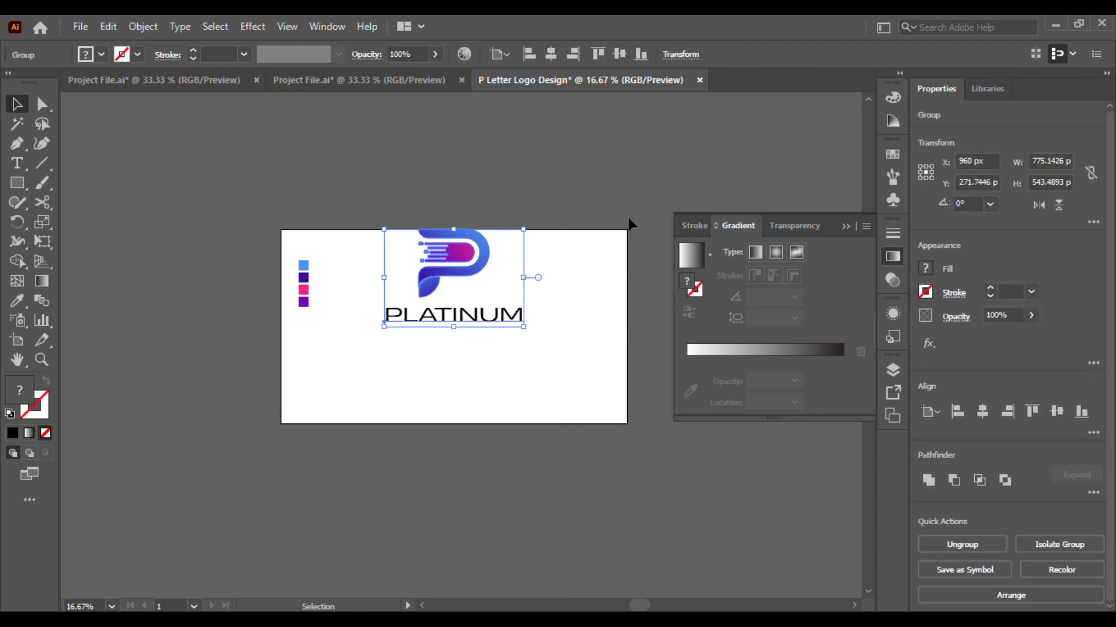
{"action": "left_click", "coordinate": [608, 57]}
{"action": "left_click", "coordinate": [617, 183]}
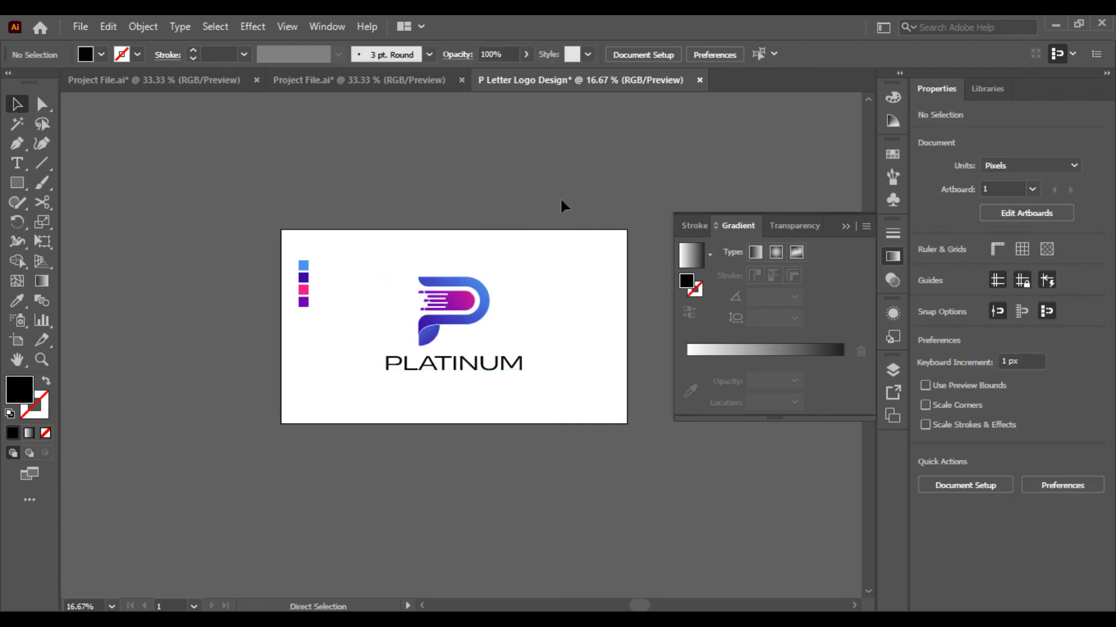
{"action": "key", "text": "ctrl+plus"}
{"action": "key", "text": "ctrl+plus"}
{"action": "key", "text": "ctrl+plus"}
{"action": "key", "text": "ctrl+minus"}
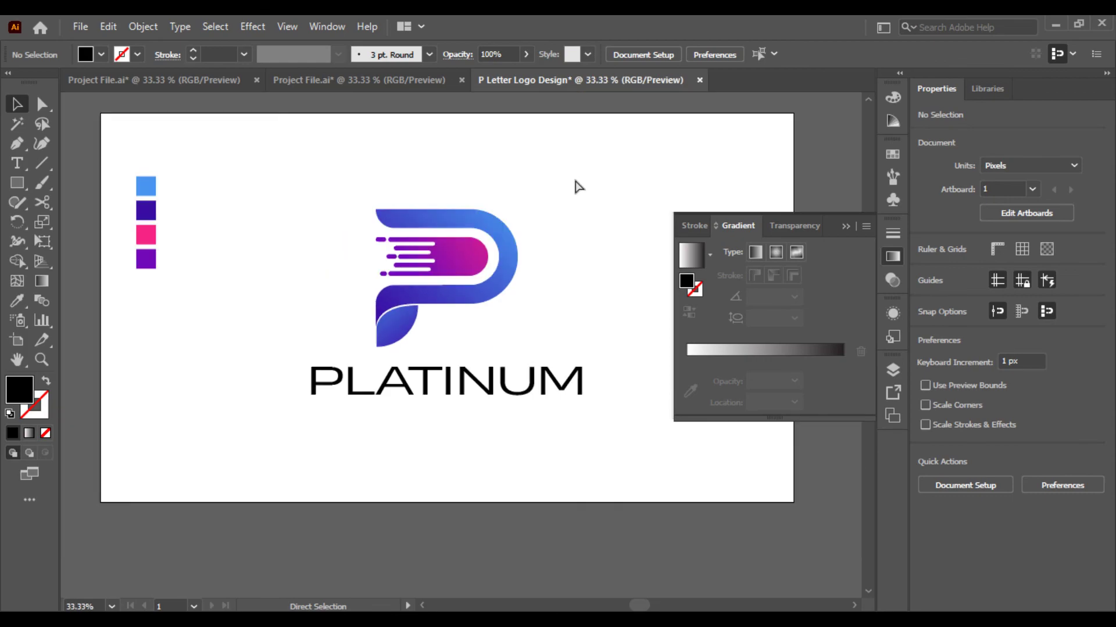
{"action": "left_click", "coordinate": [835, 213]}
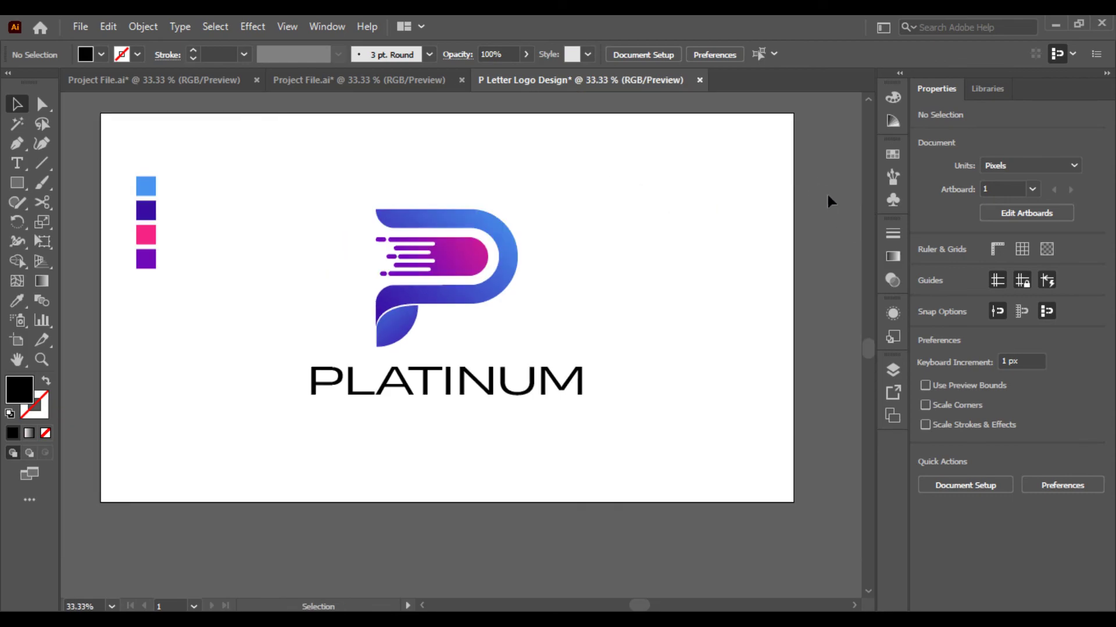